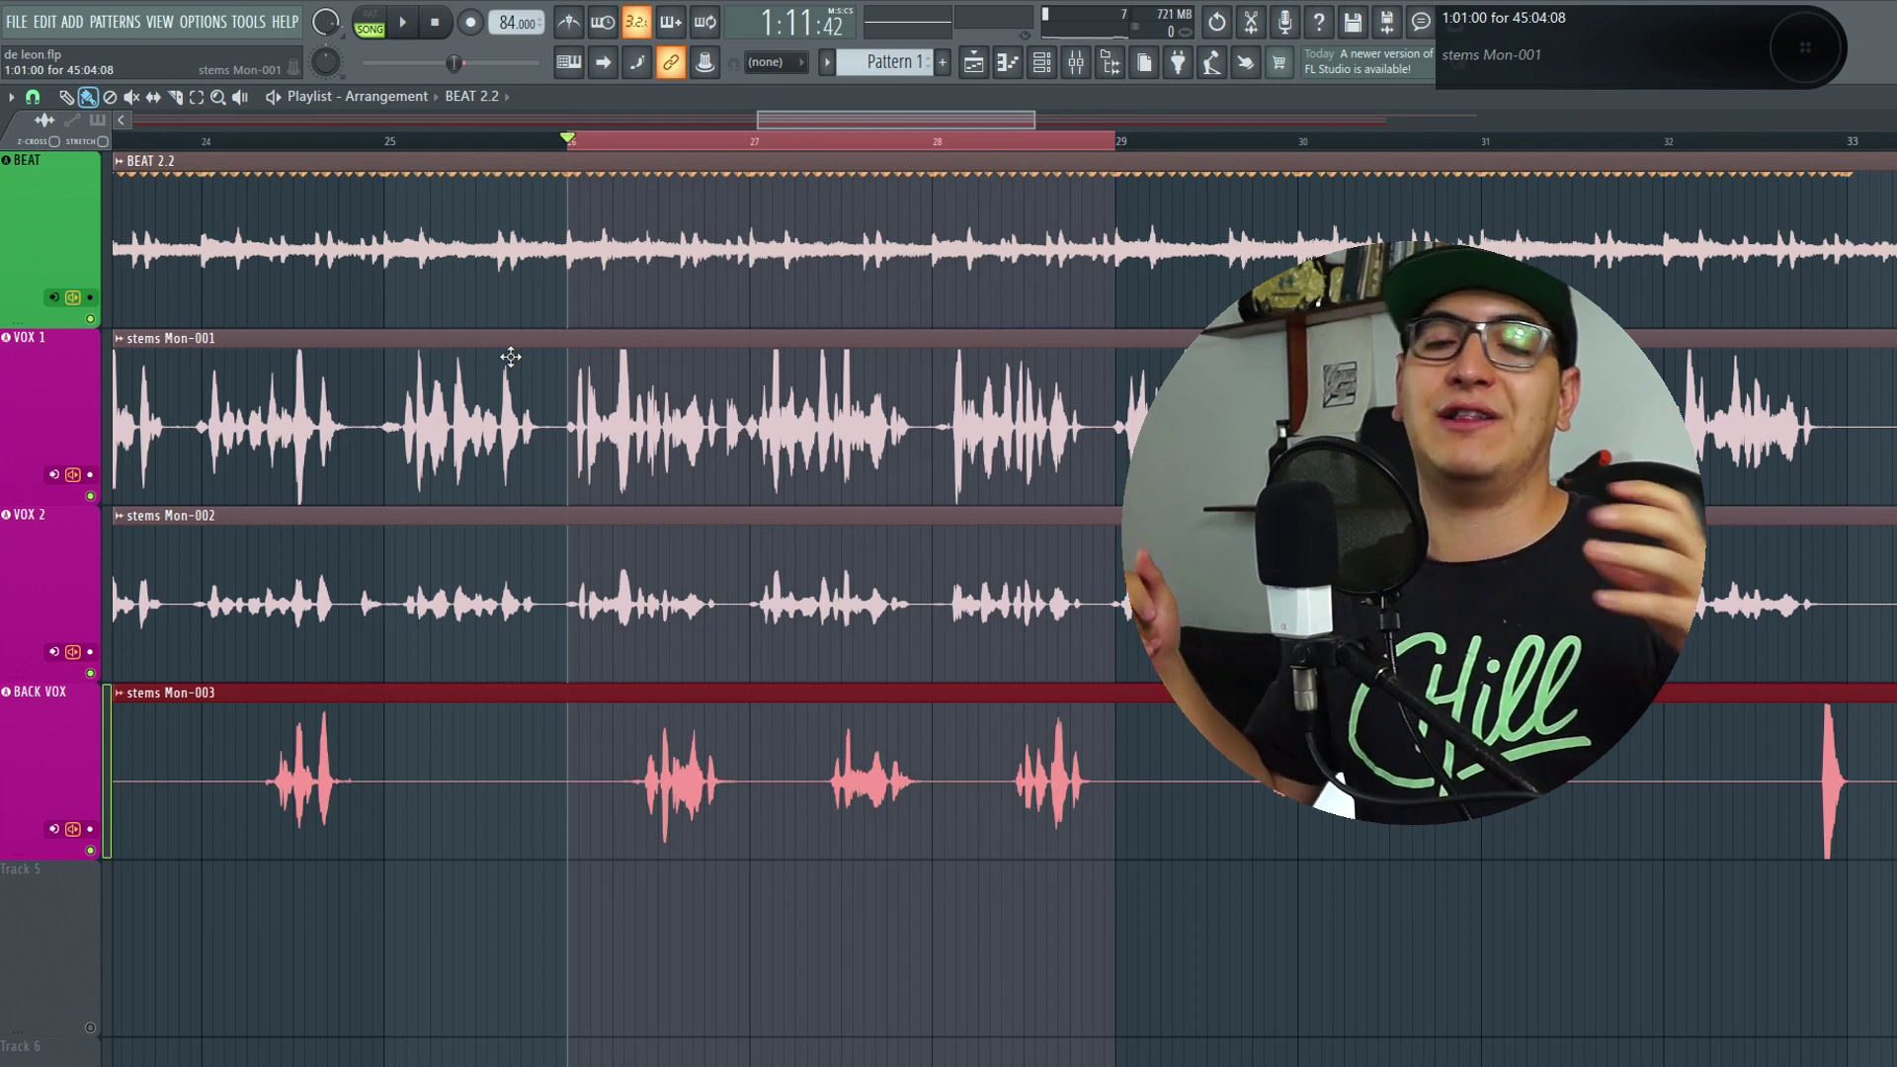
Step: Open the mixer and mute the VOX 2 and BUSS VOX tracks
key("F9")
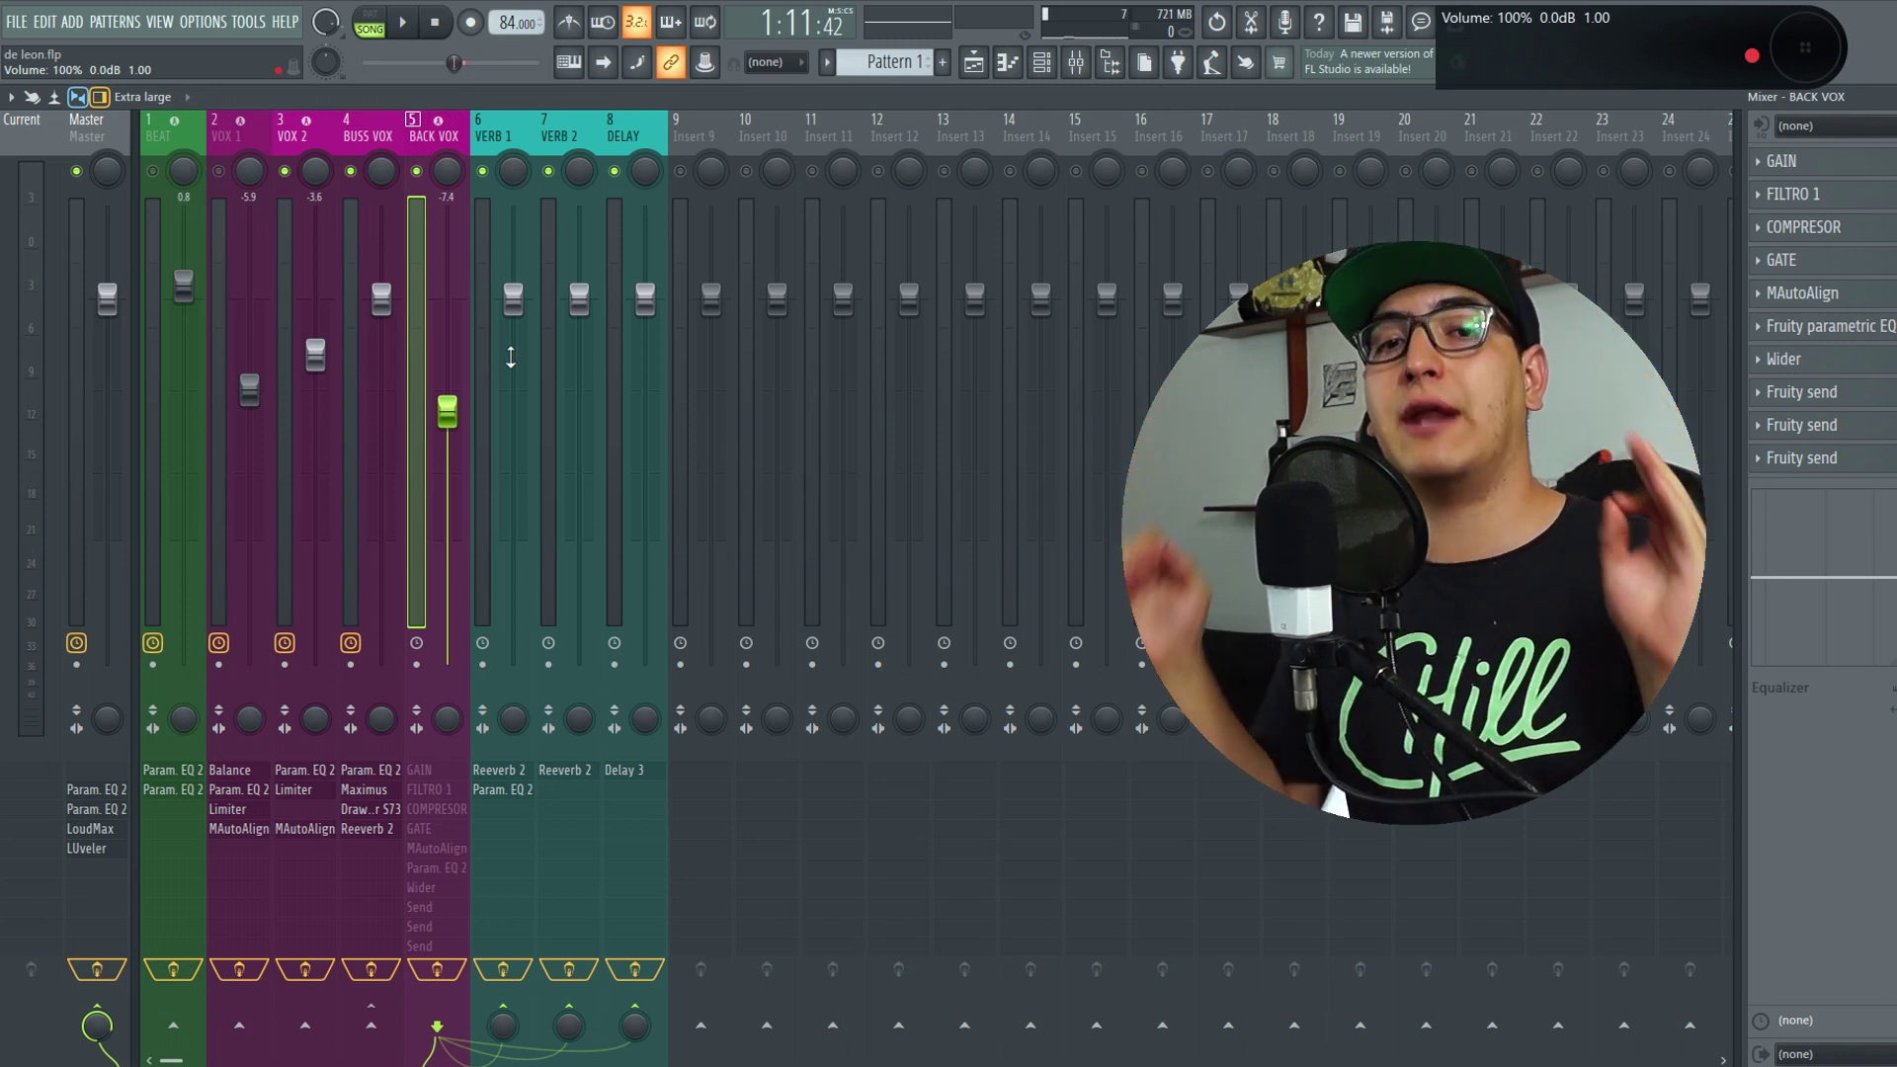
left_click(285, 171)
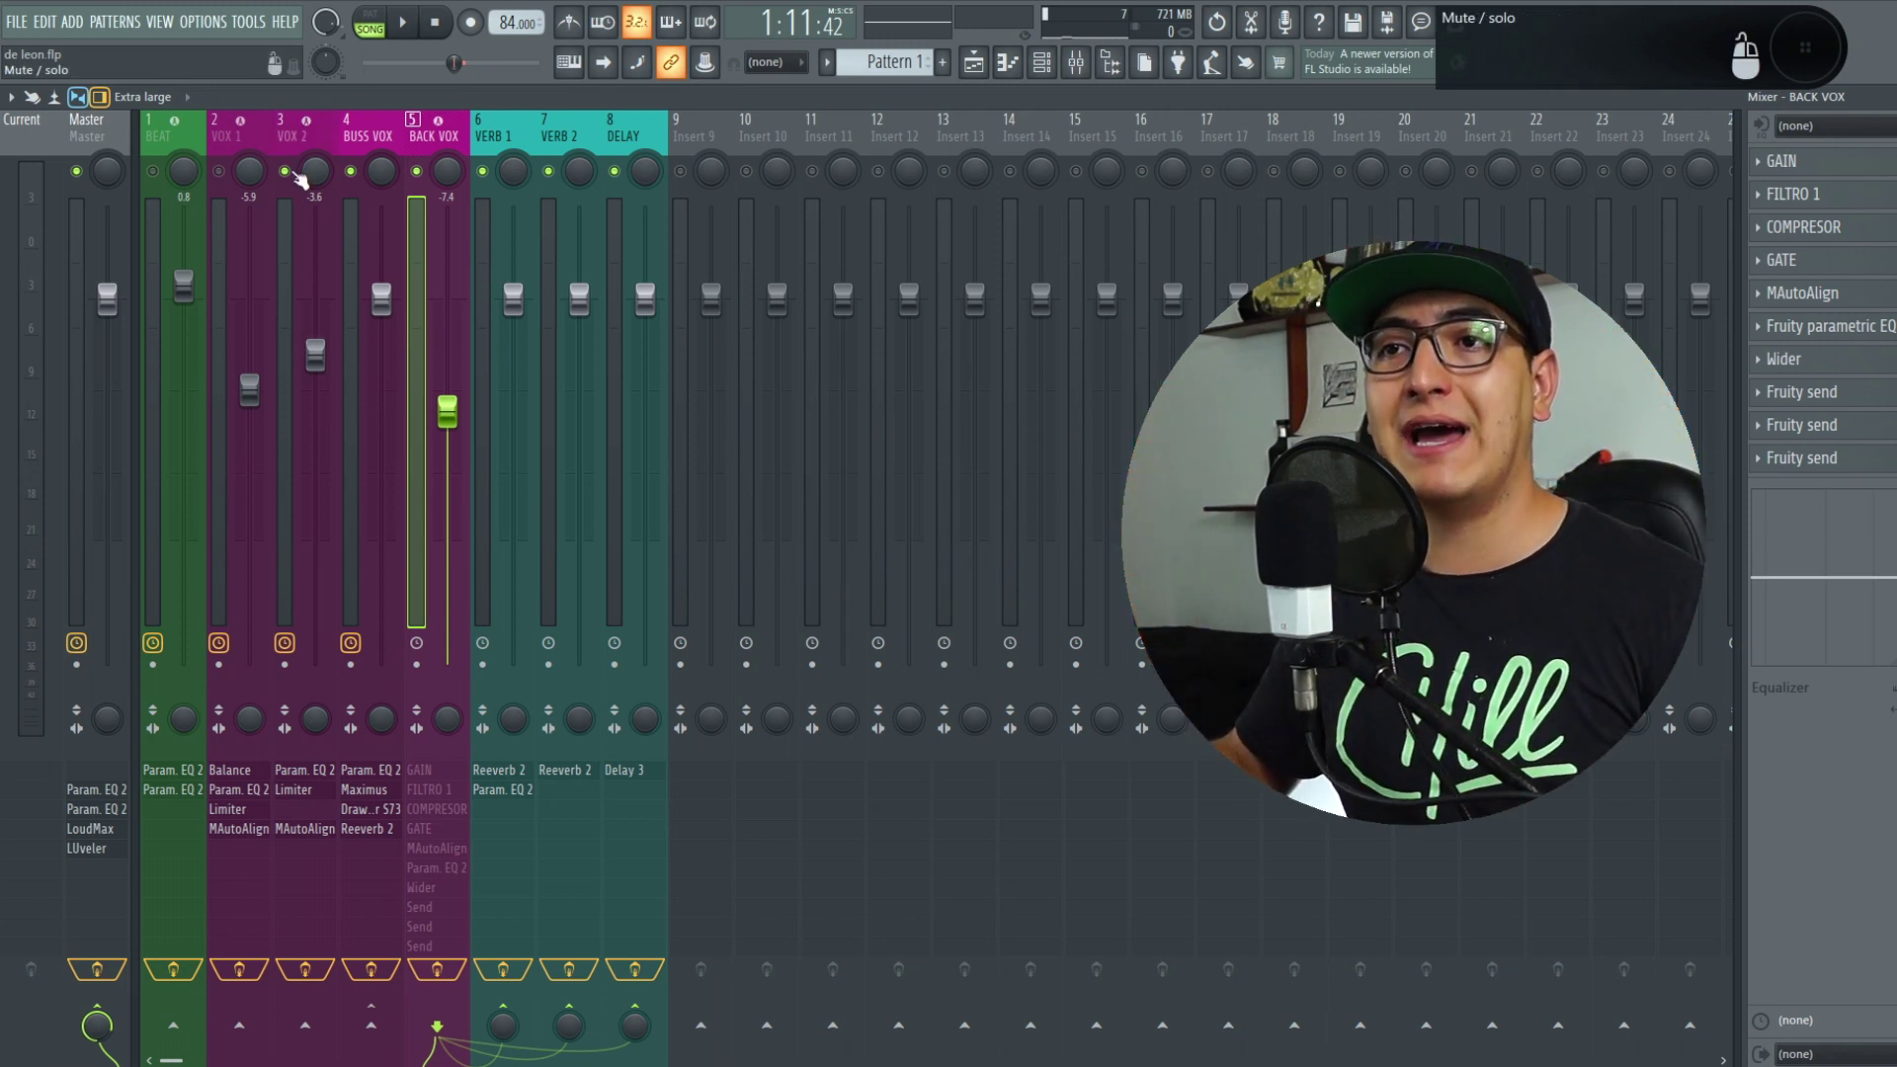
left_click(352, 172)
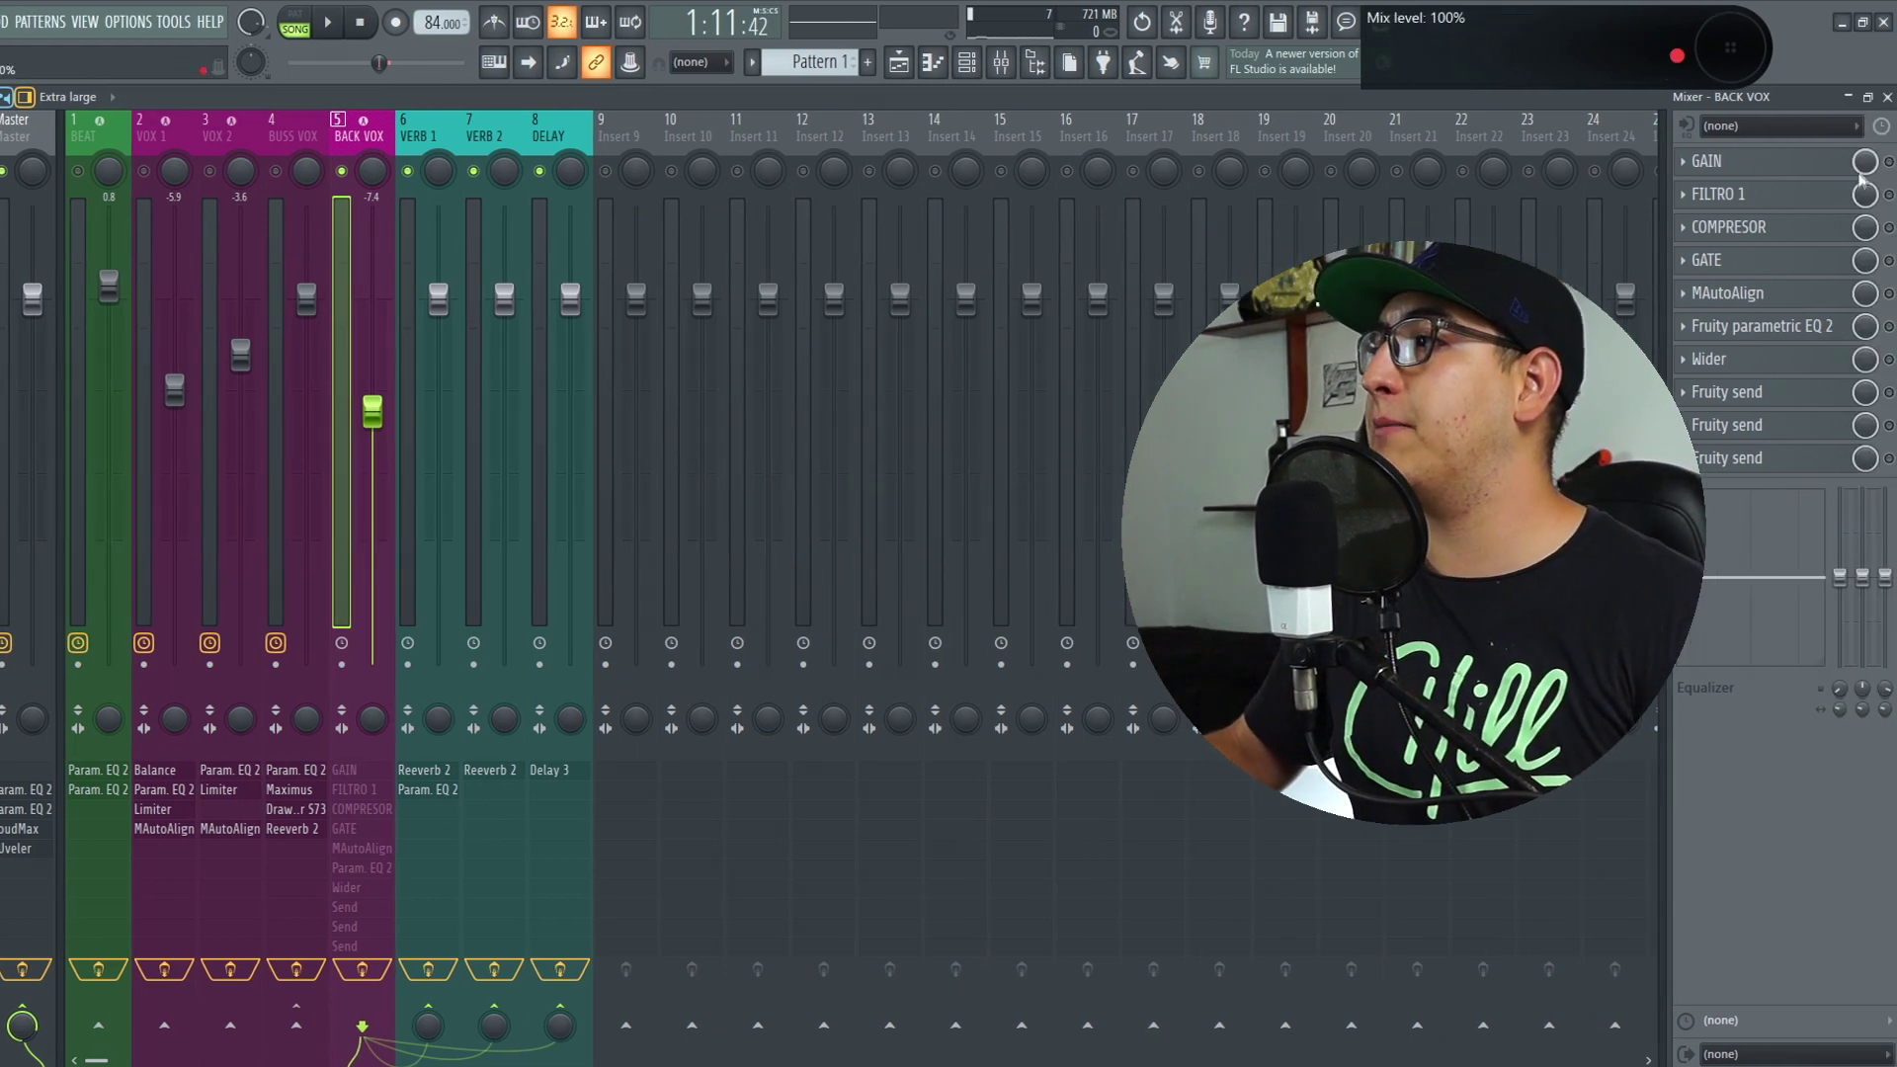
Step: Enable the GAIN plugin on the BACK VOX track and play the selected playlist section to check its level
left_click(1739, 161)
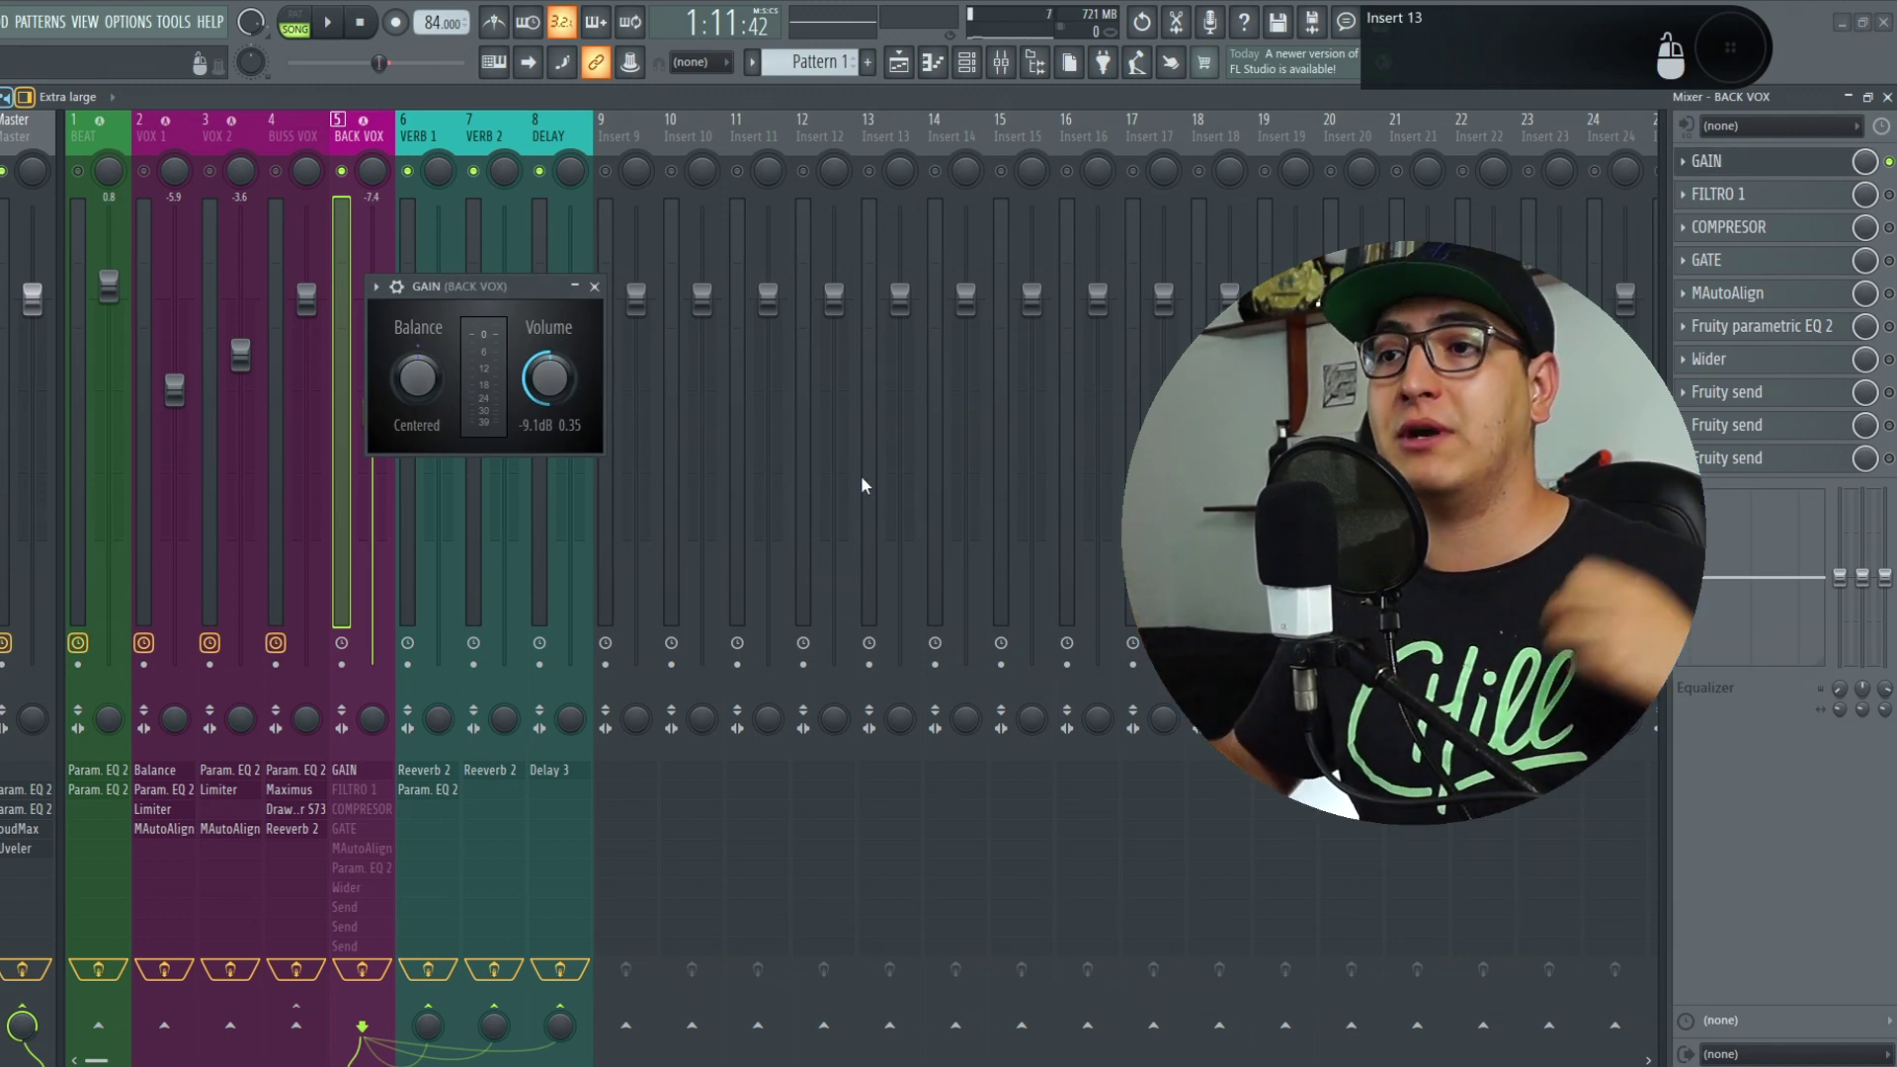
key("F5")
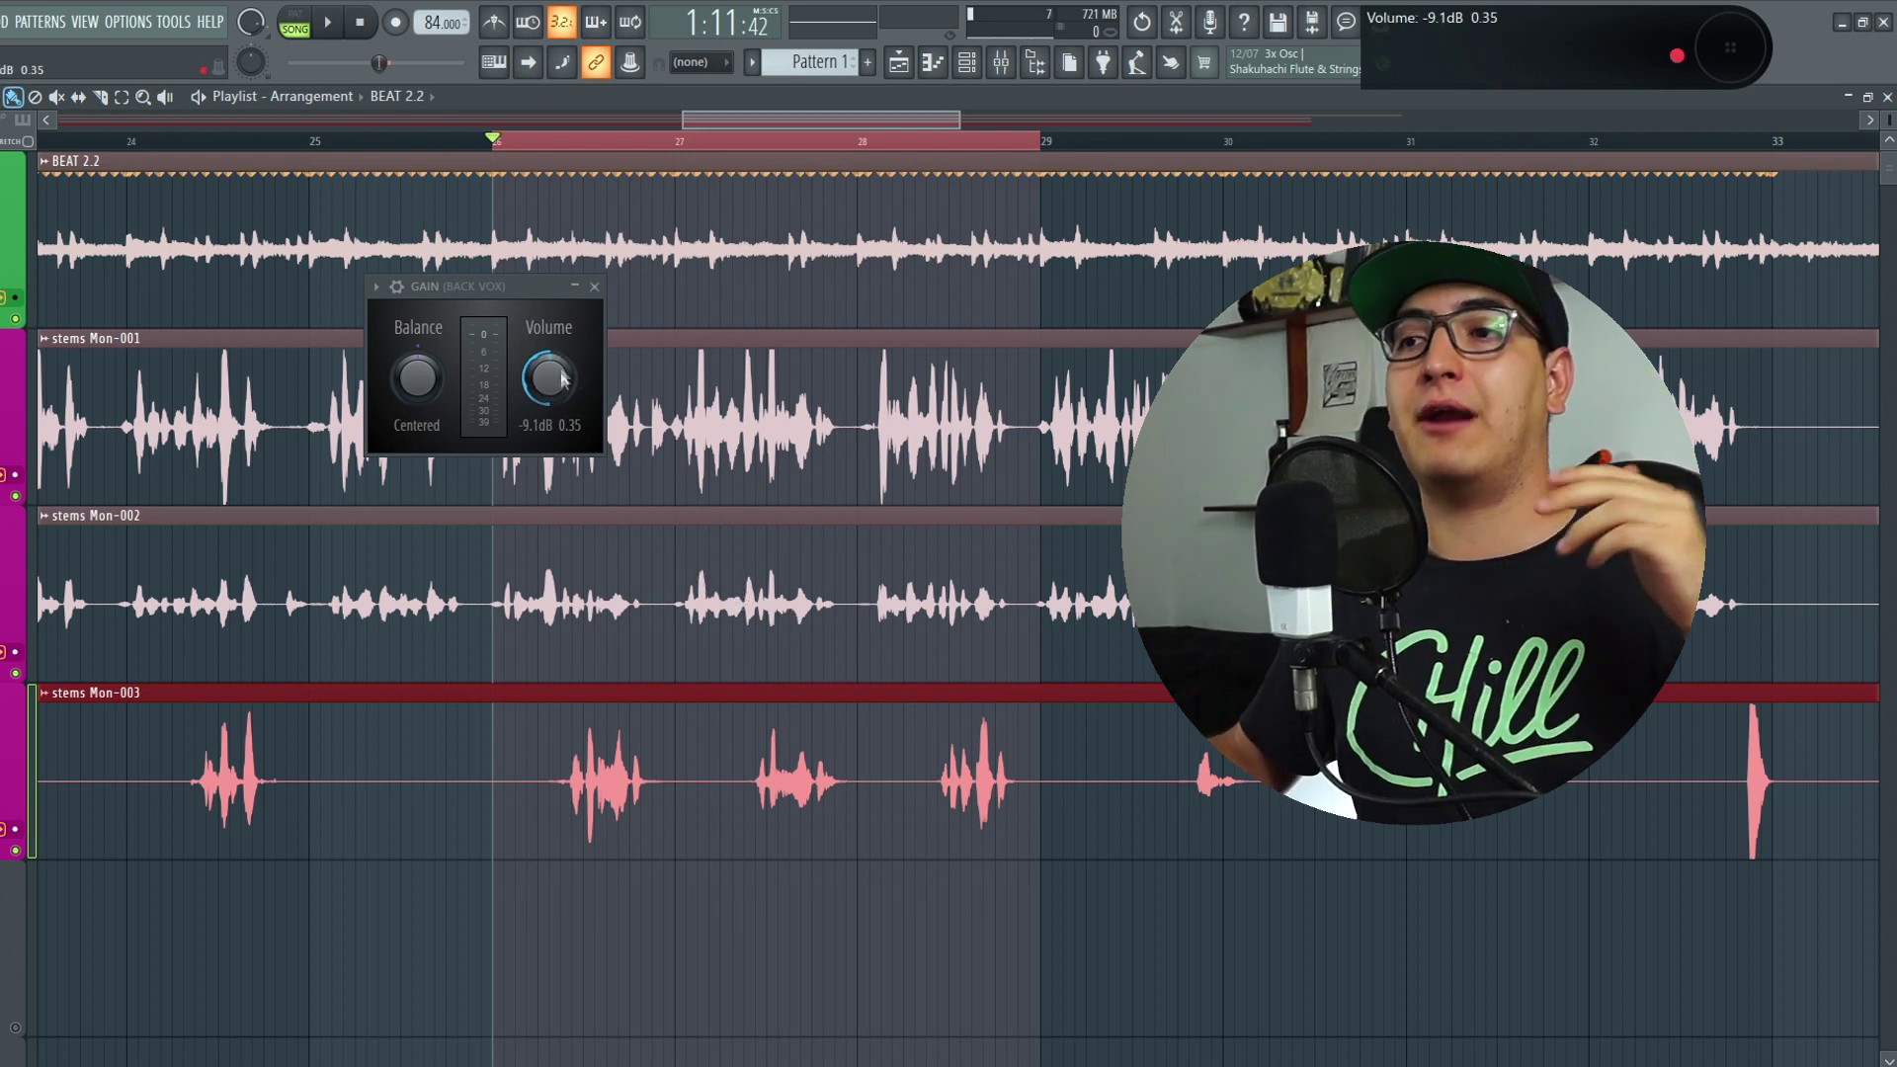
key("space")
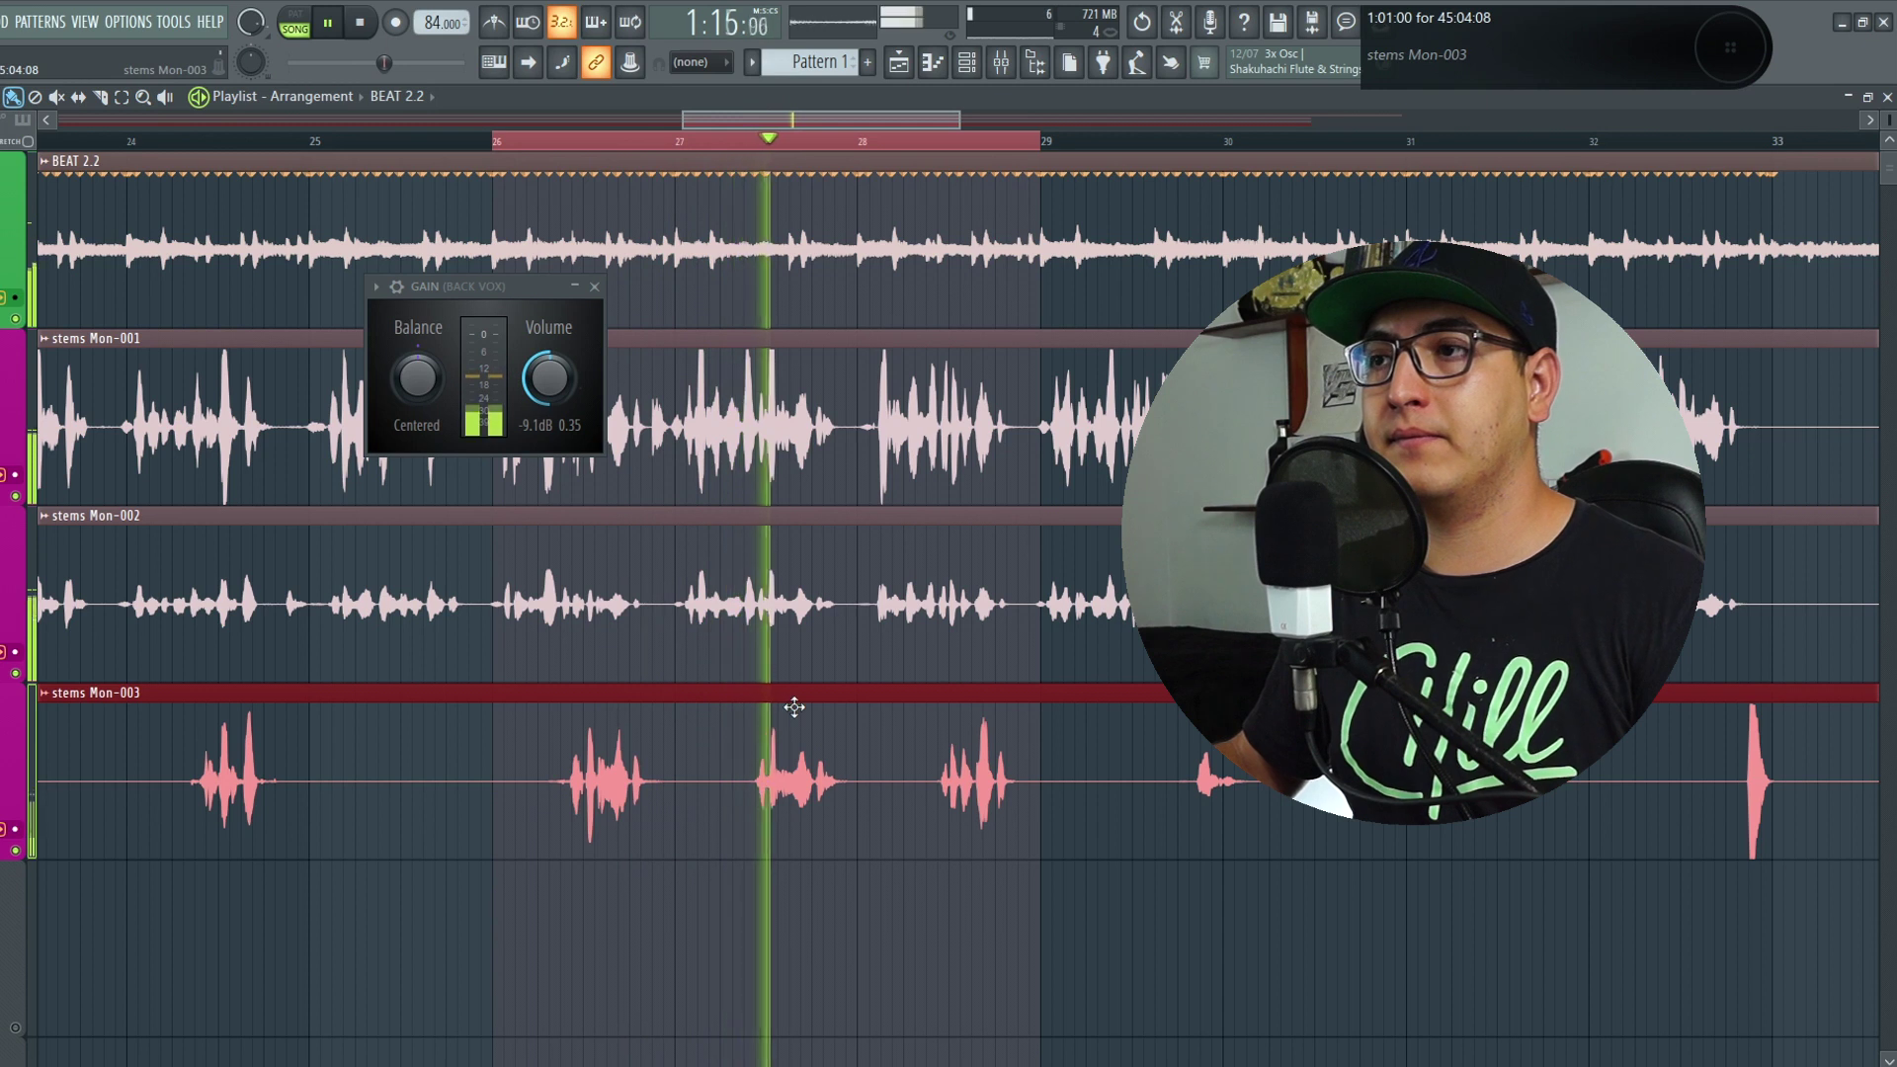
left_click(366, 27)
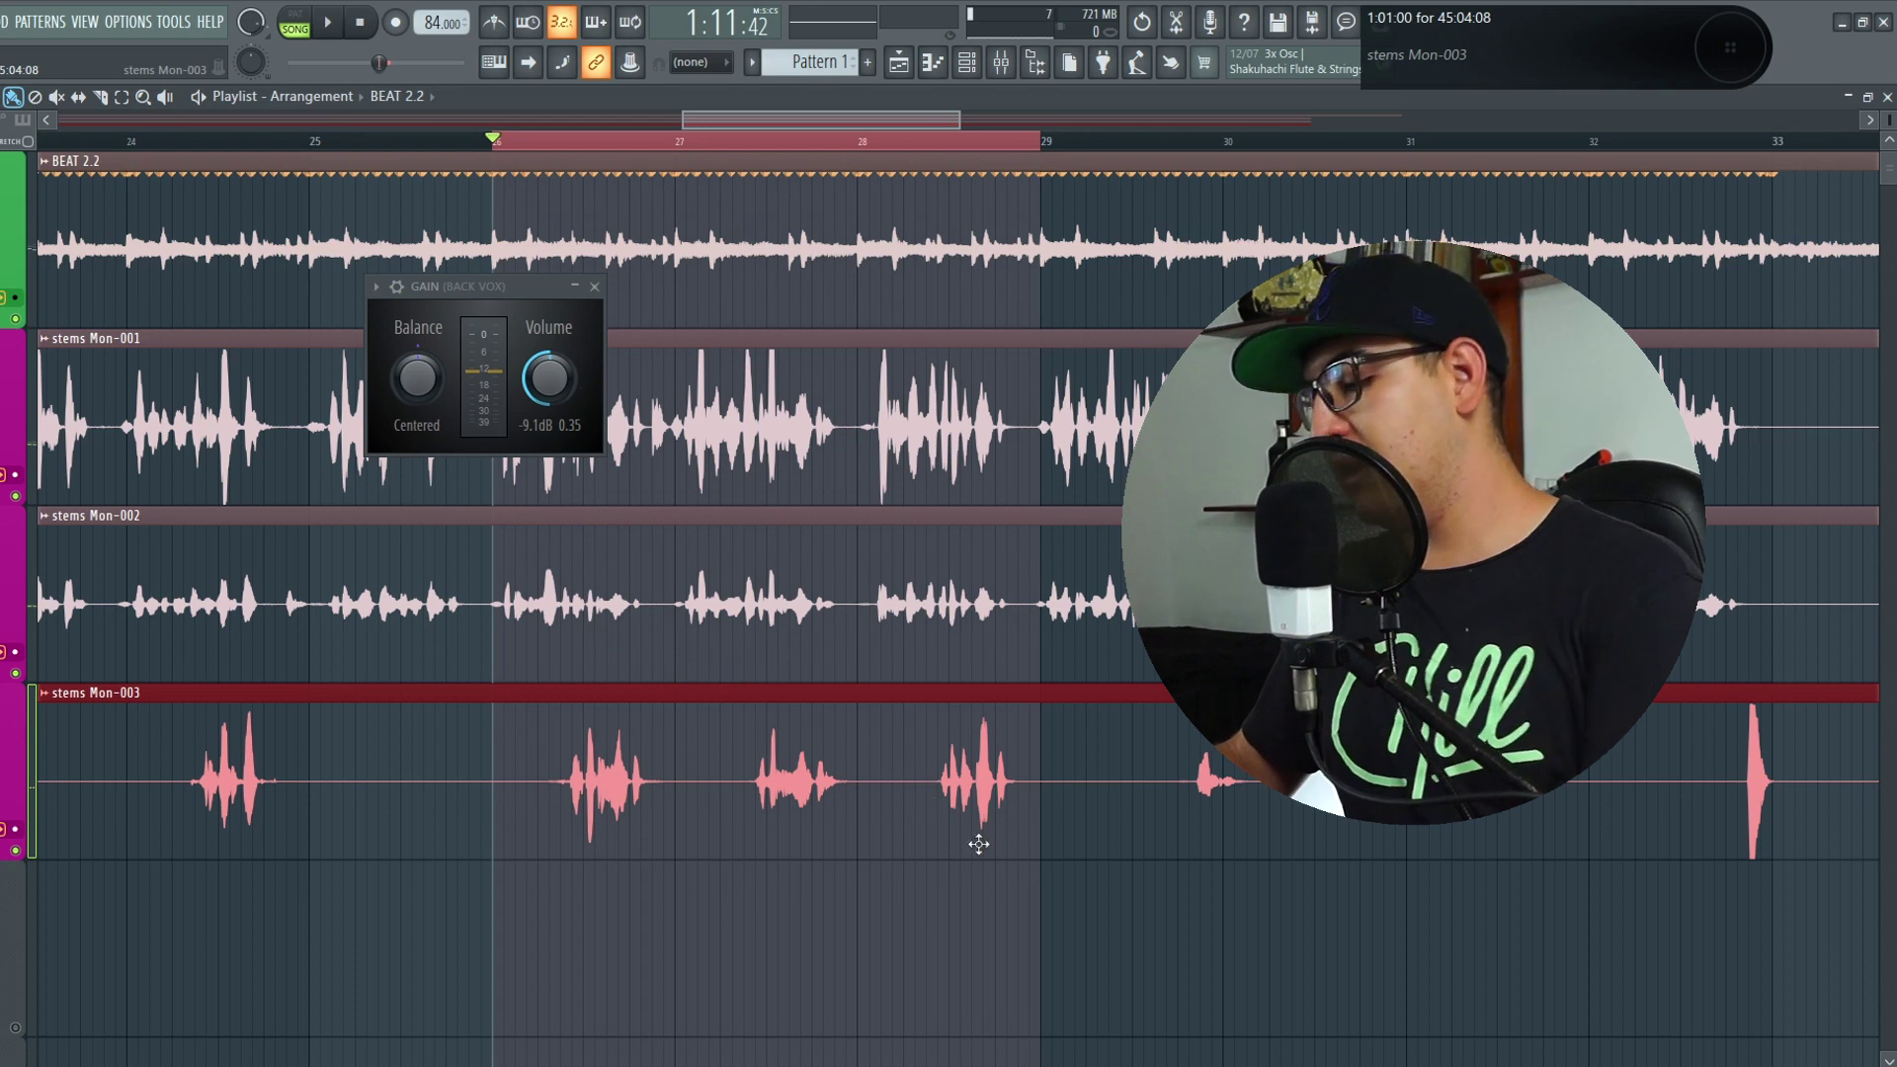
Step: Enable the FILTRO 1 equalizer on the BACK VOX mixer track and compare playback with the filter off and on
key("F9")
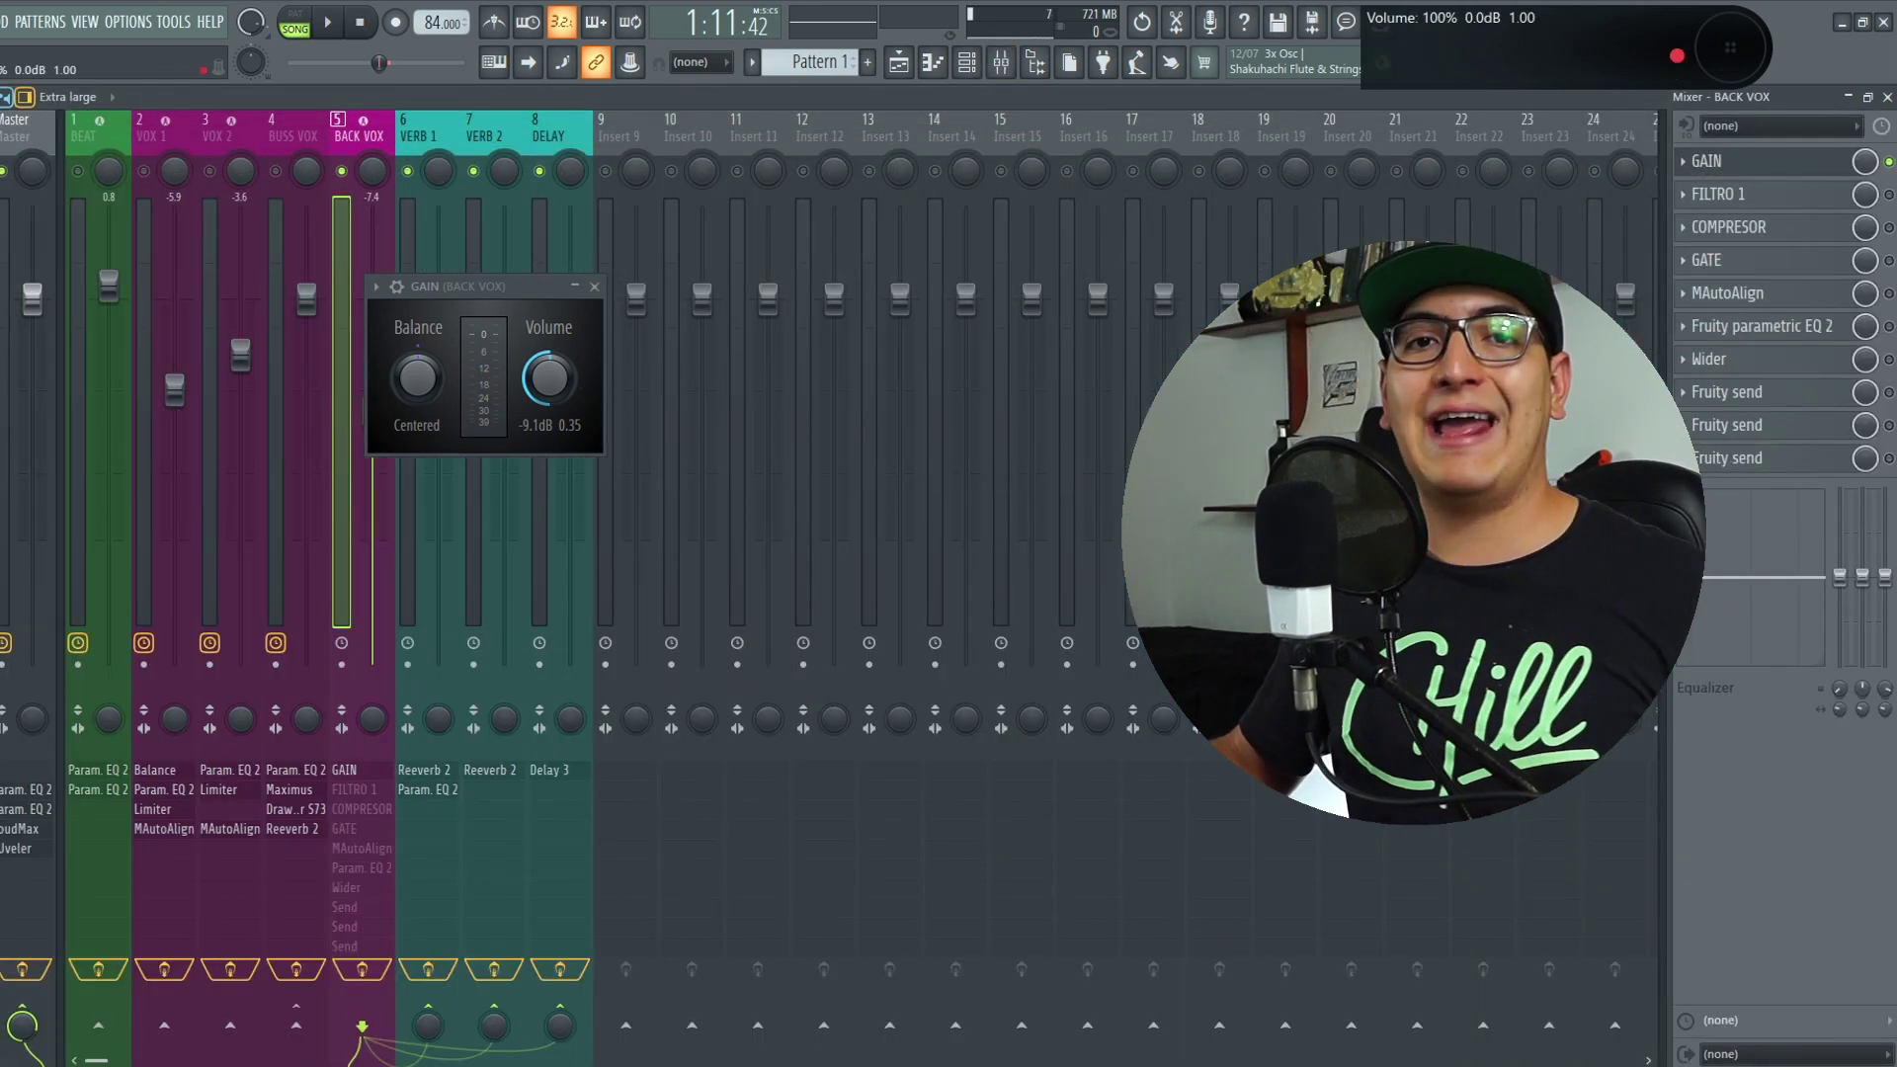
left_click(1888, 194)
left_click(1804, 205)
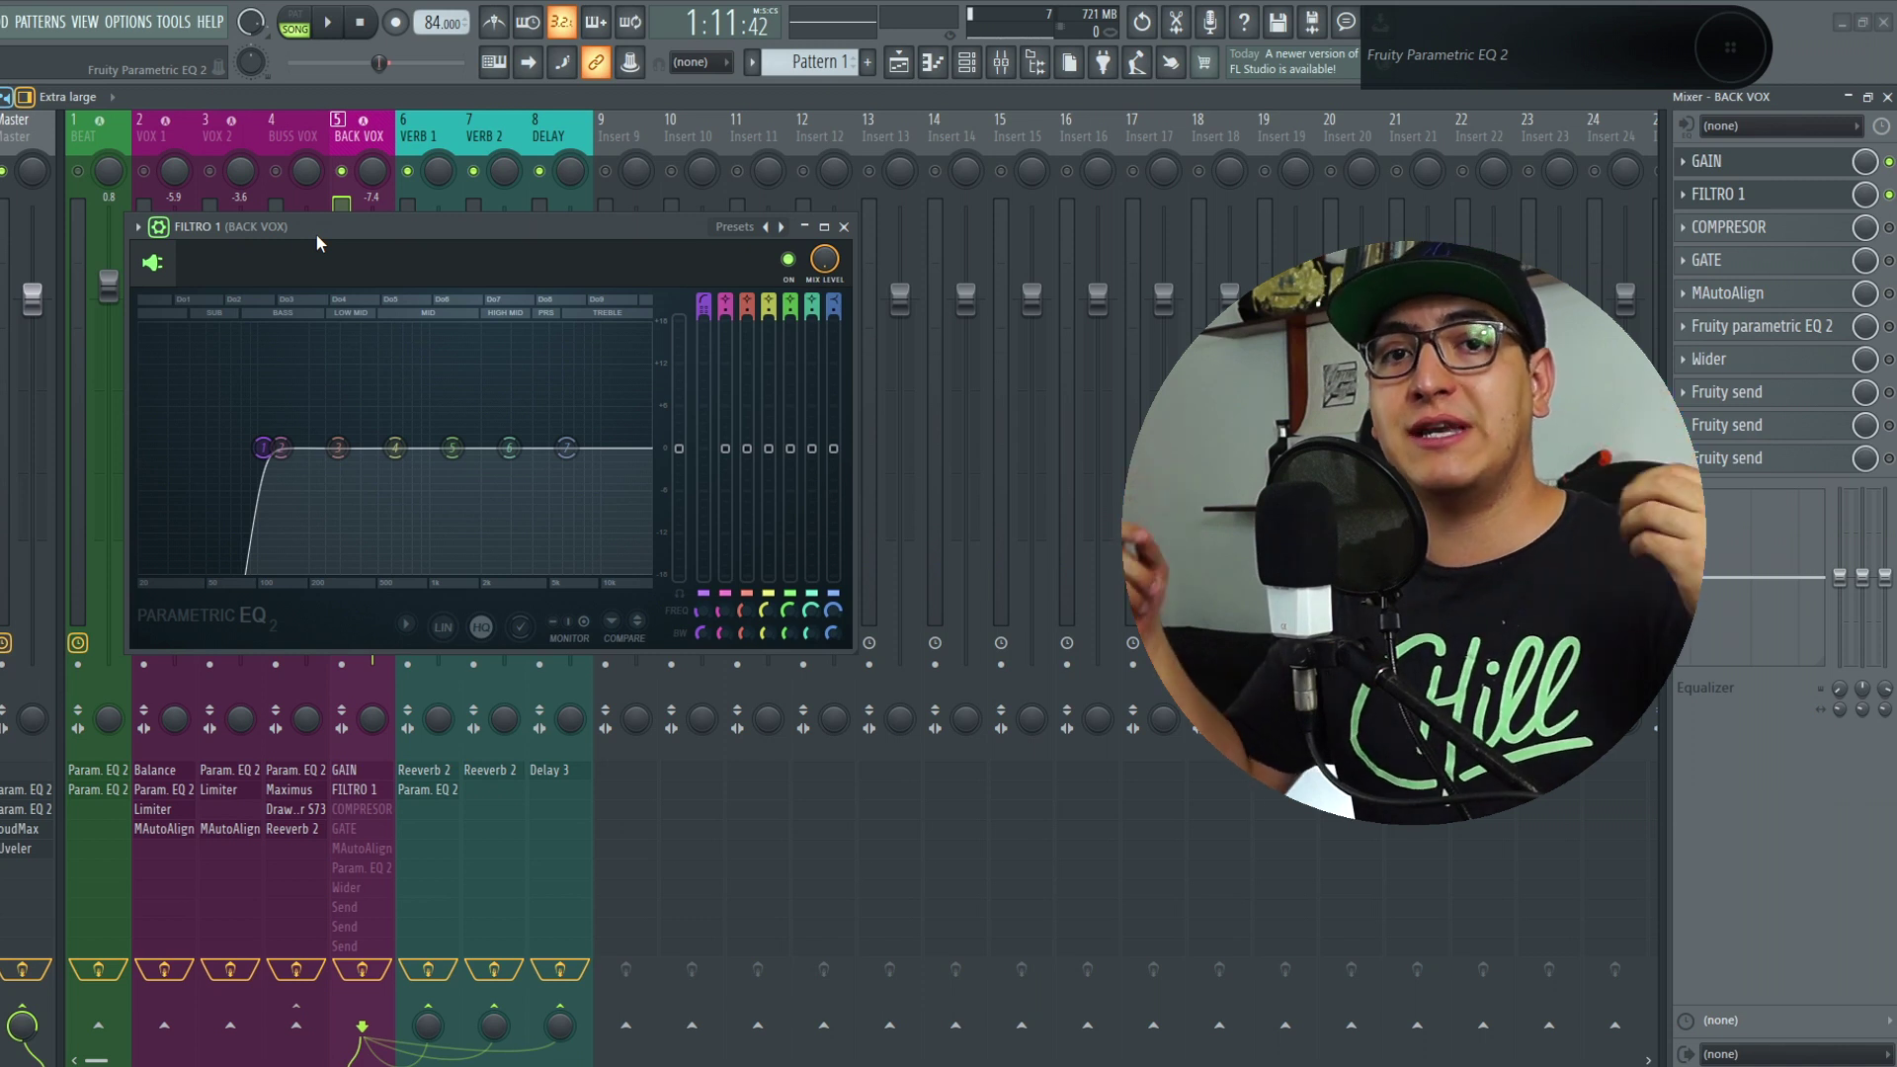
key("space")
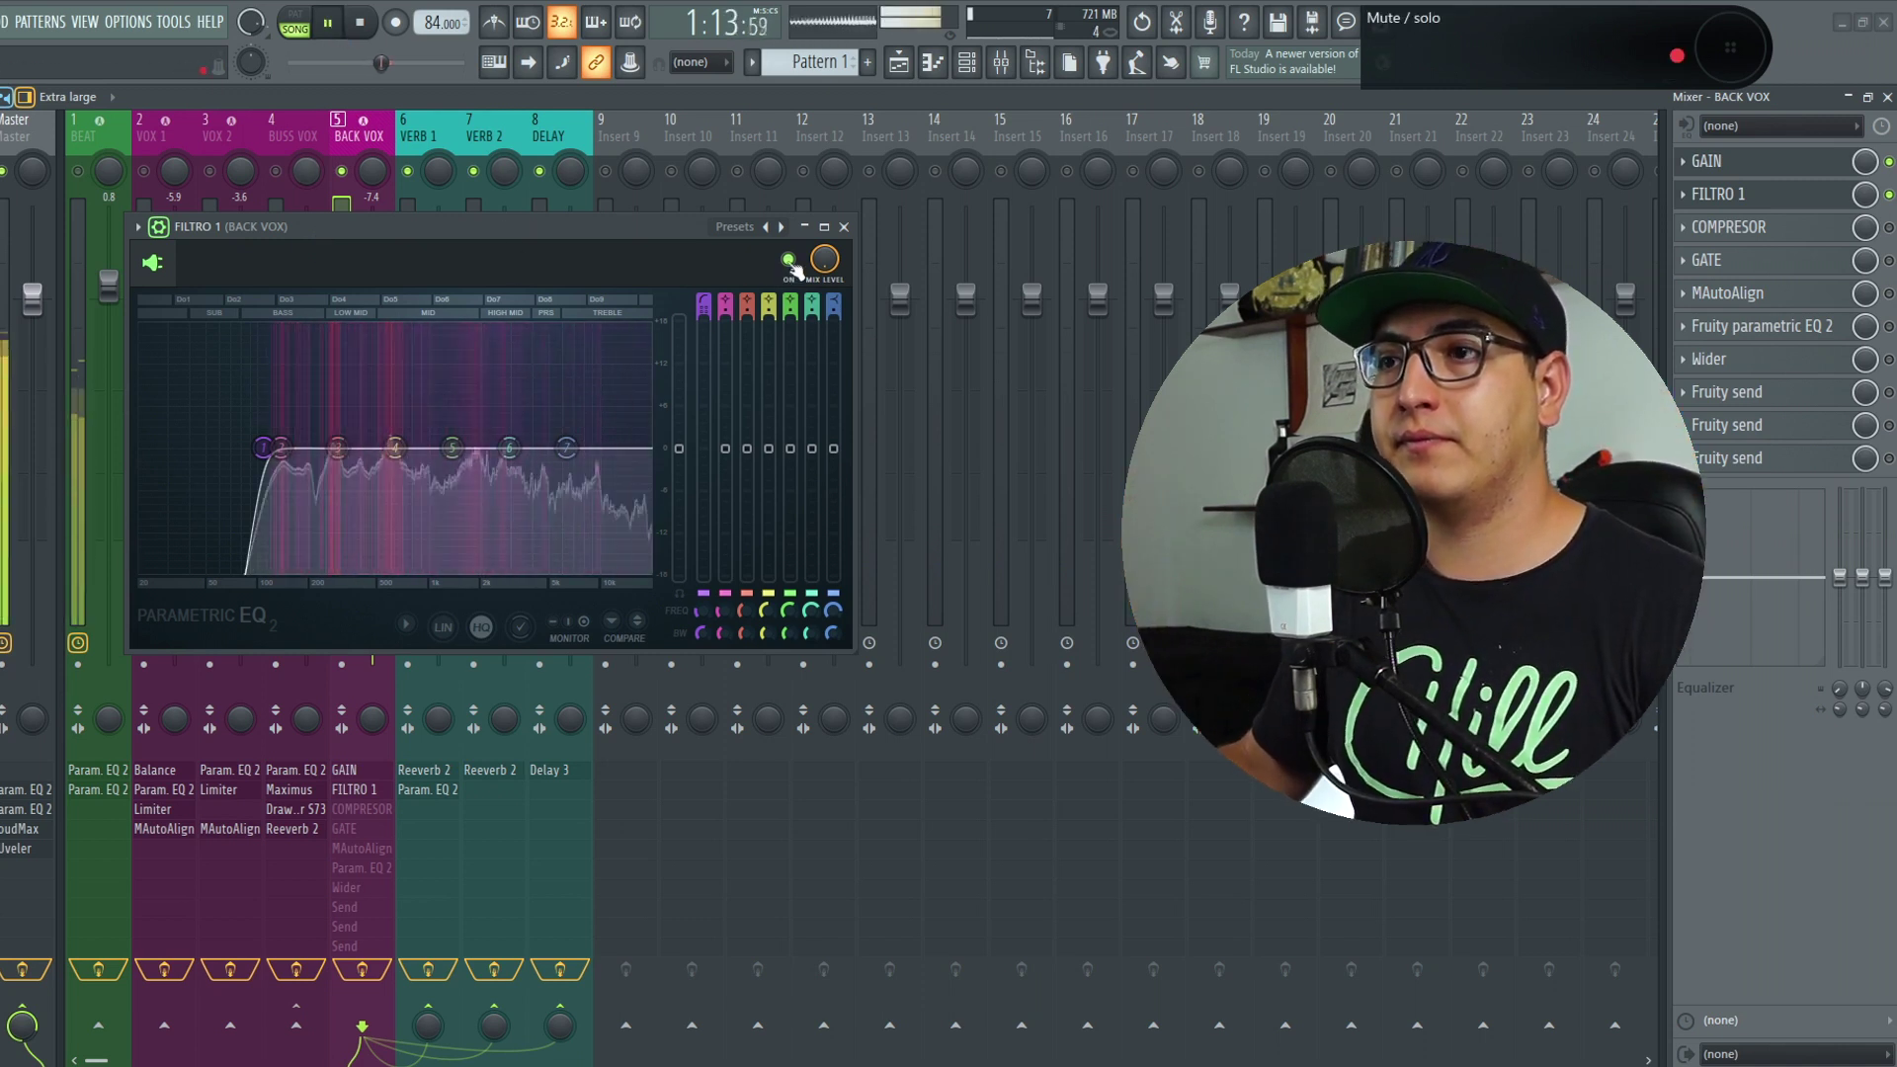
left_click(788, 259)
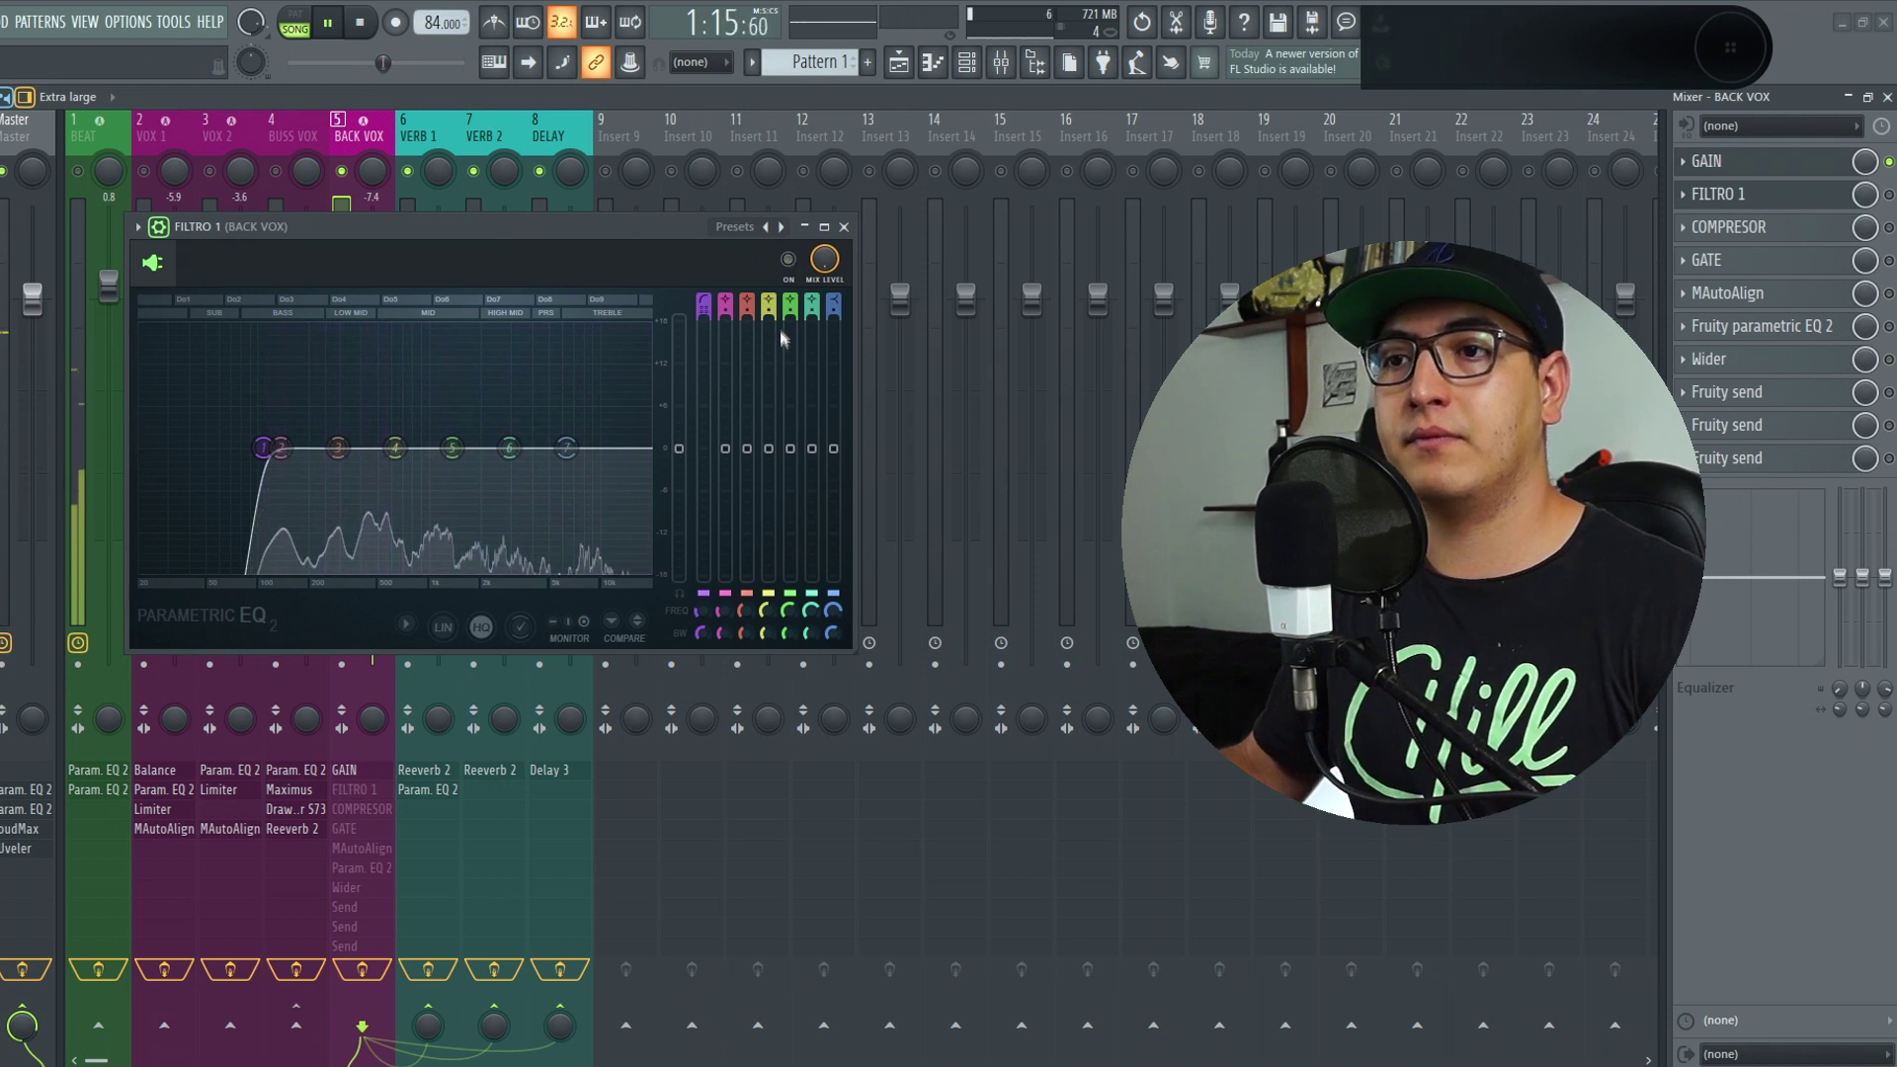
left_click(788, 259)
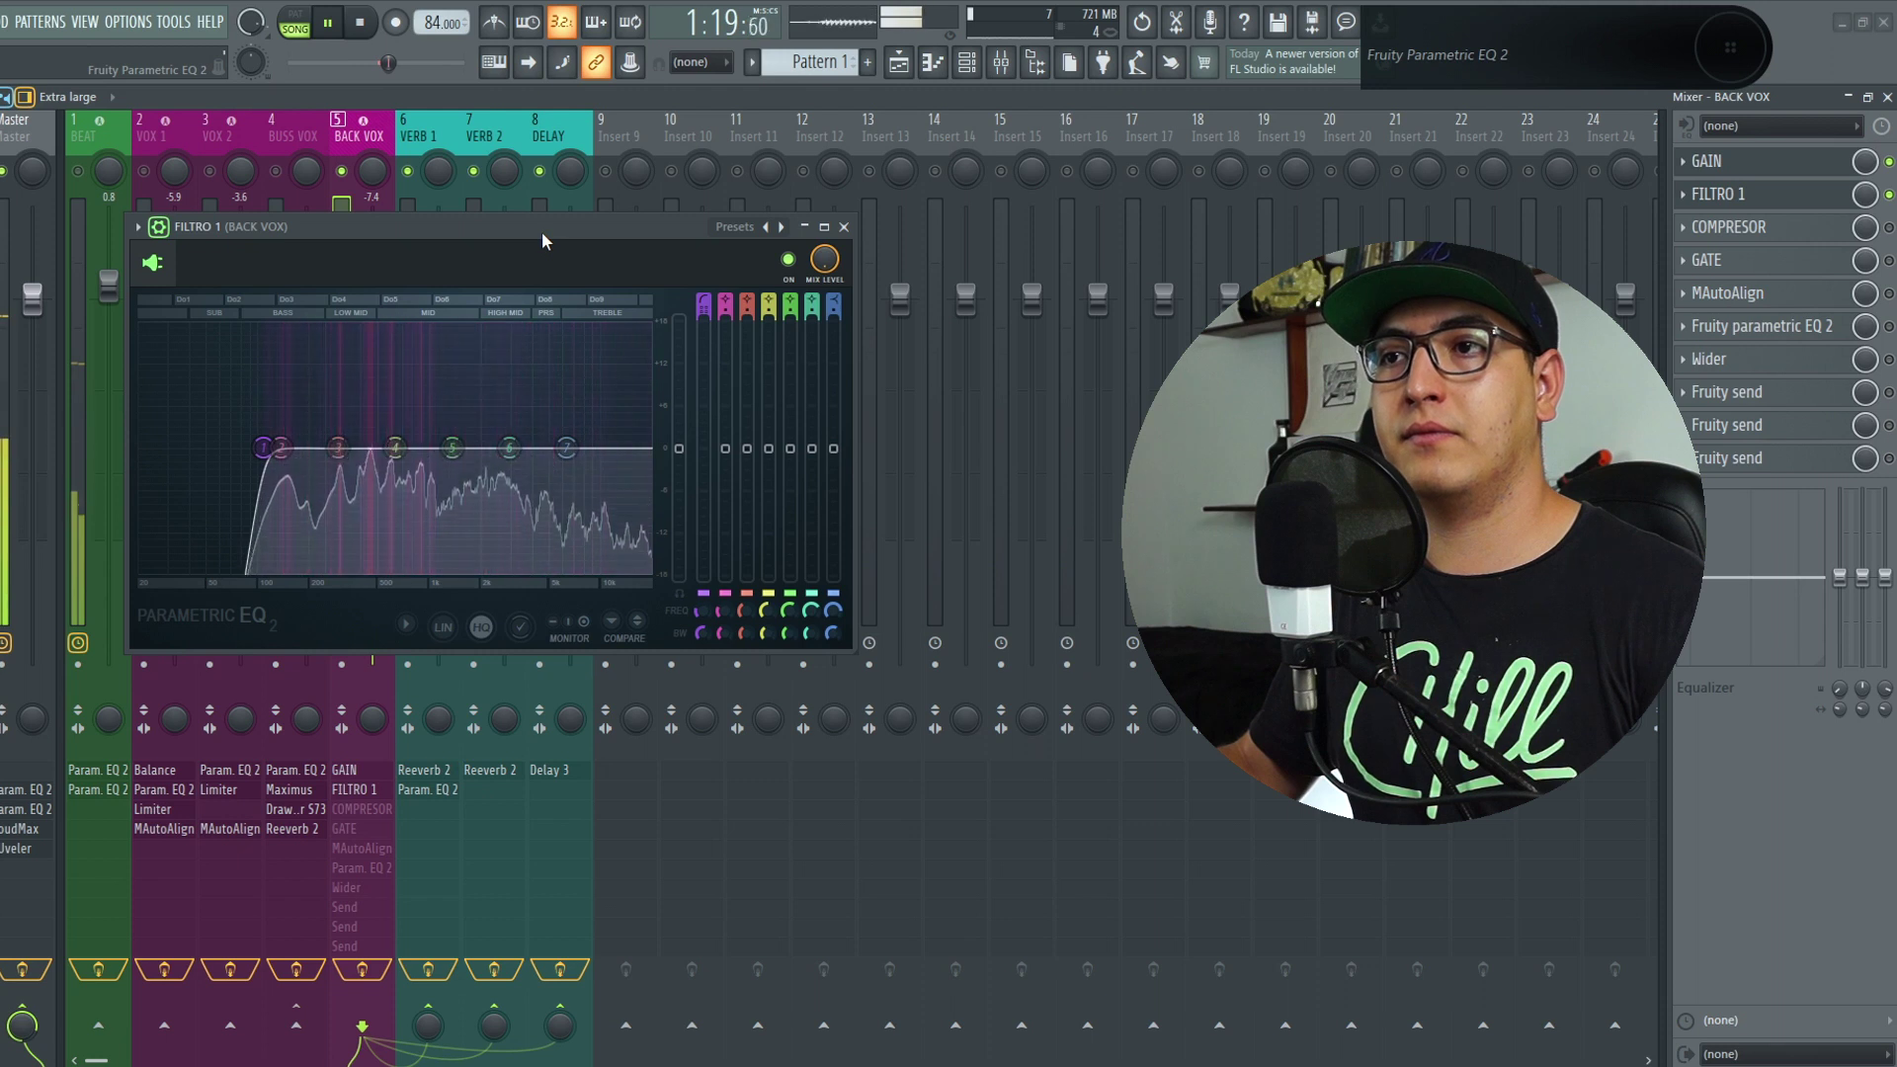
key("space")
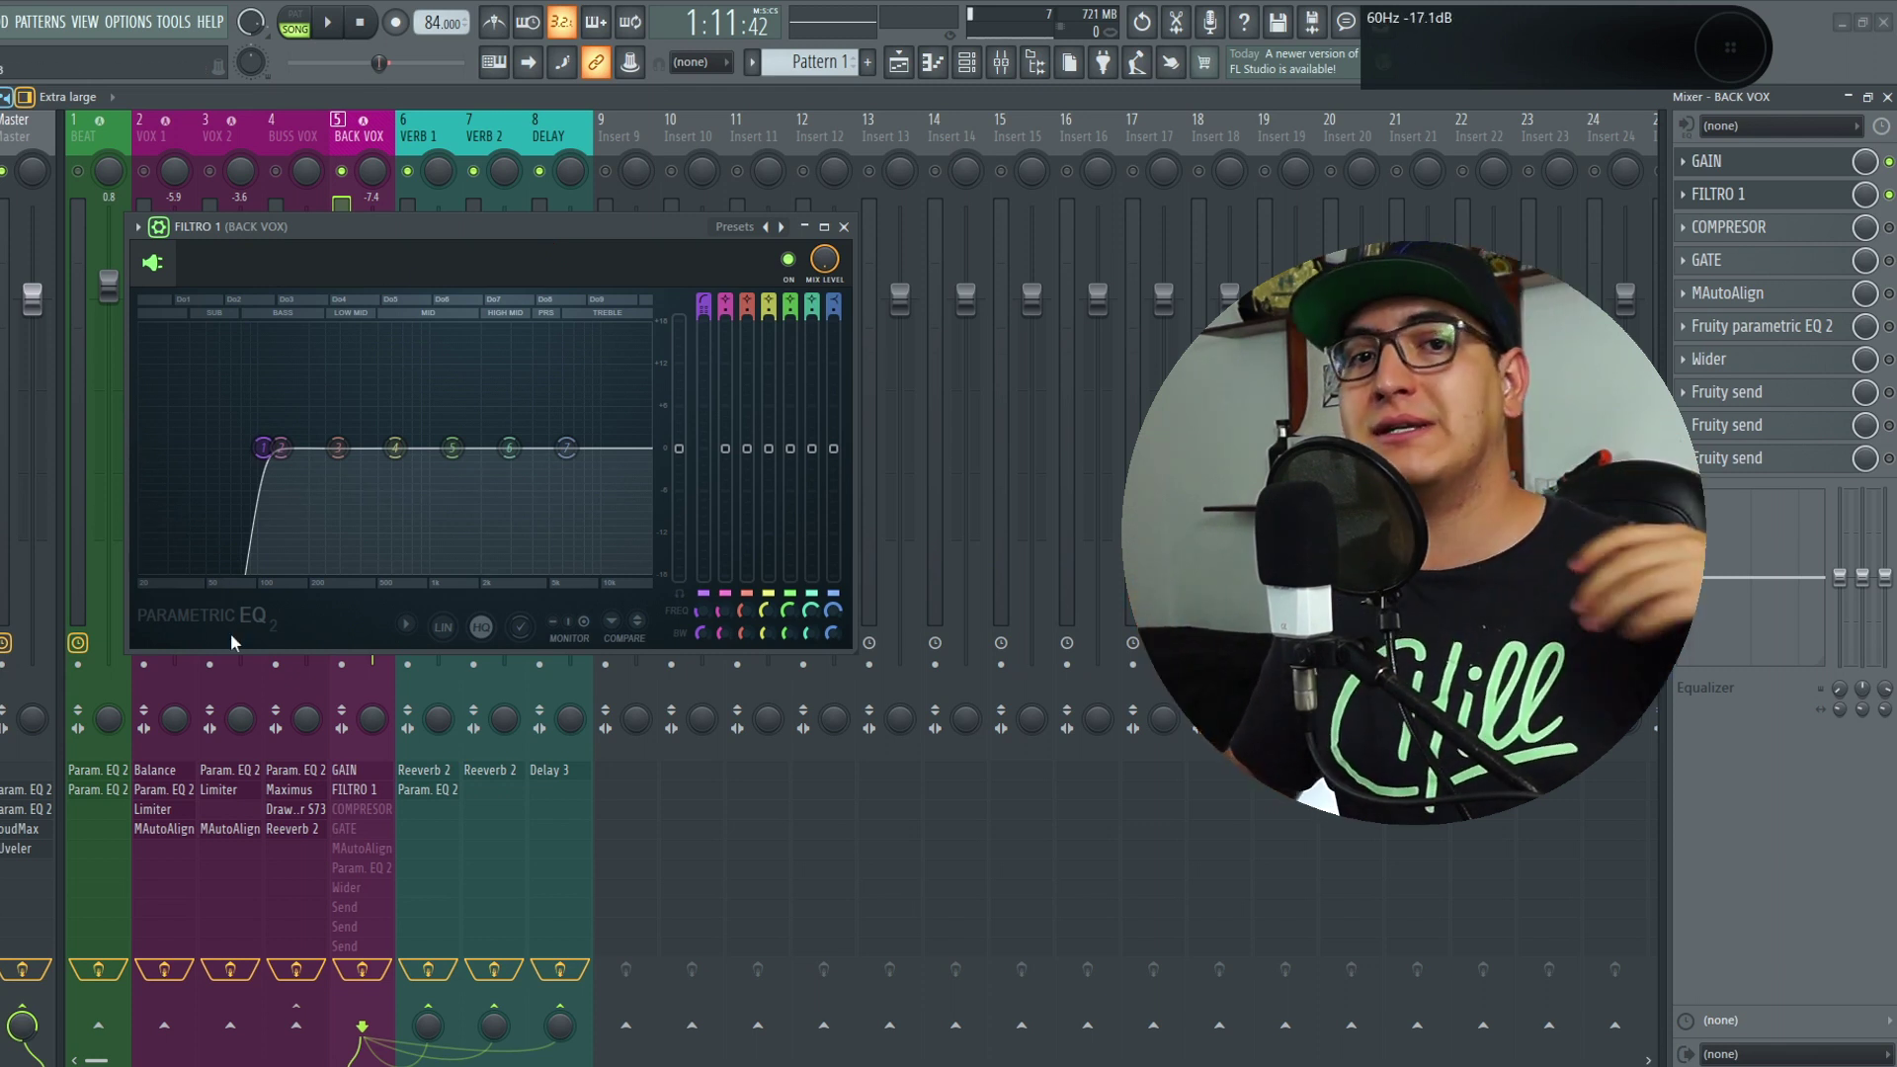
Step: Enable the COMPRESOR plugin on BACK VOX, switch it to COMP mode and raise its ratio
left_click(1814, 232)
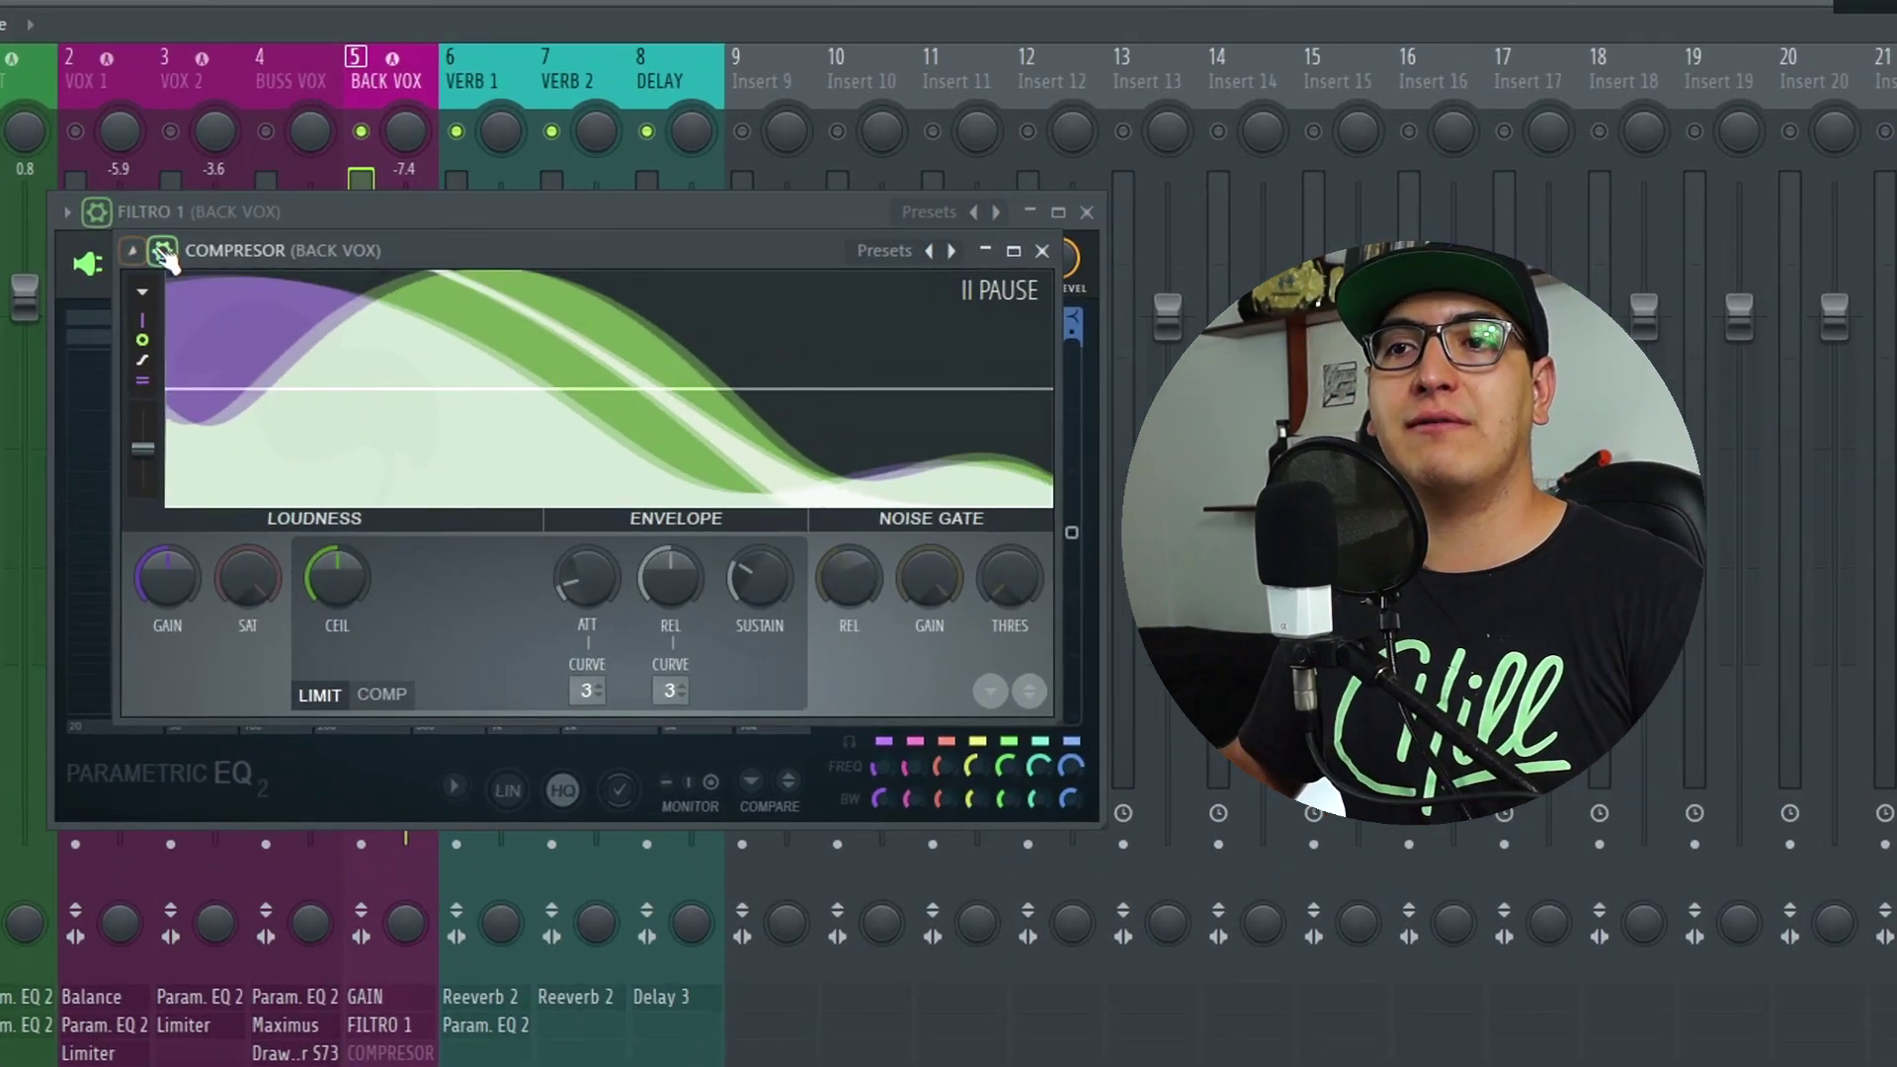
left_click(961, 297)
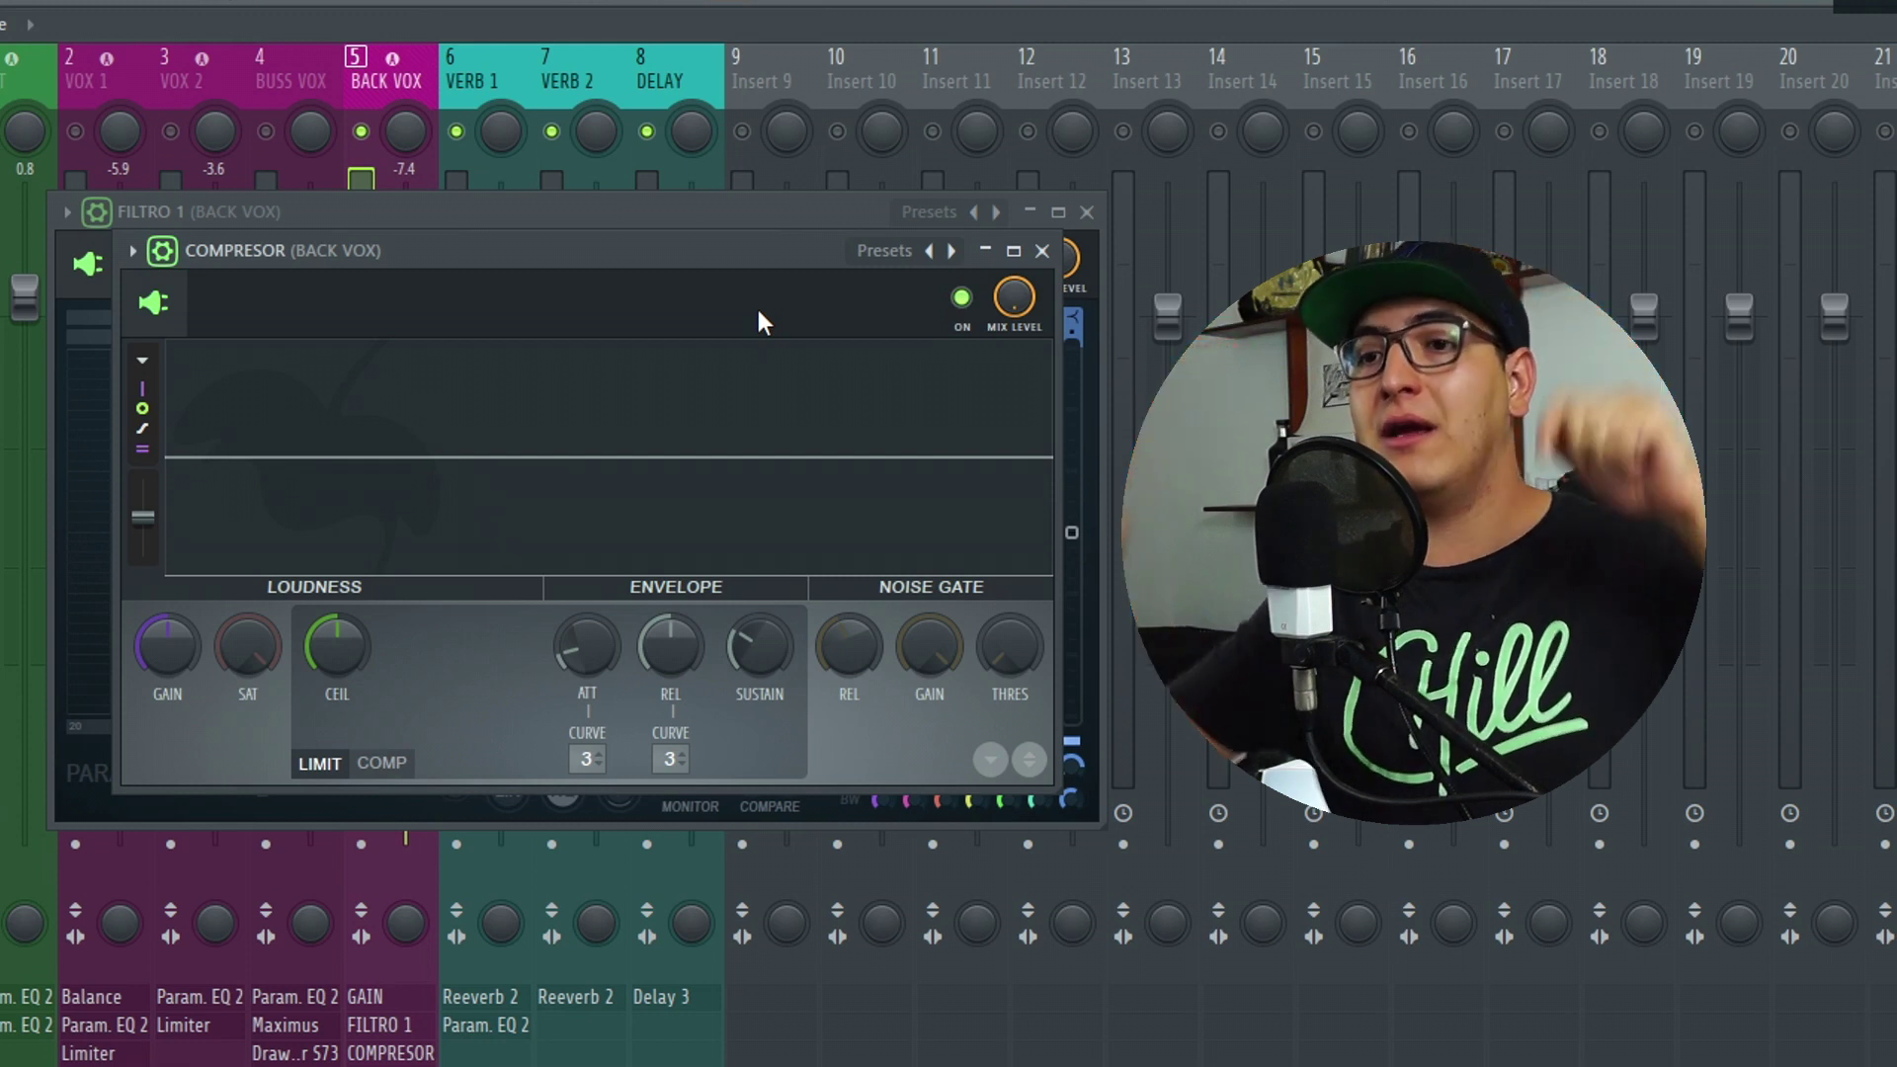
left_click(381, 763)
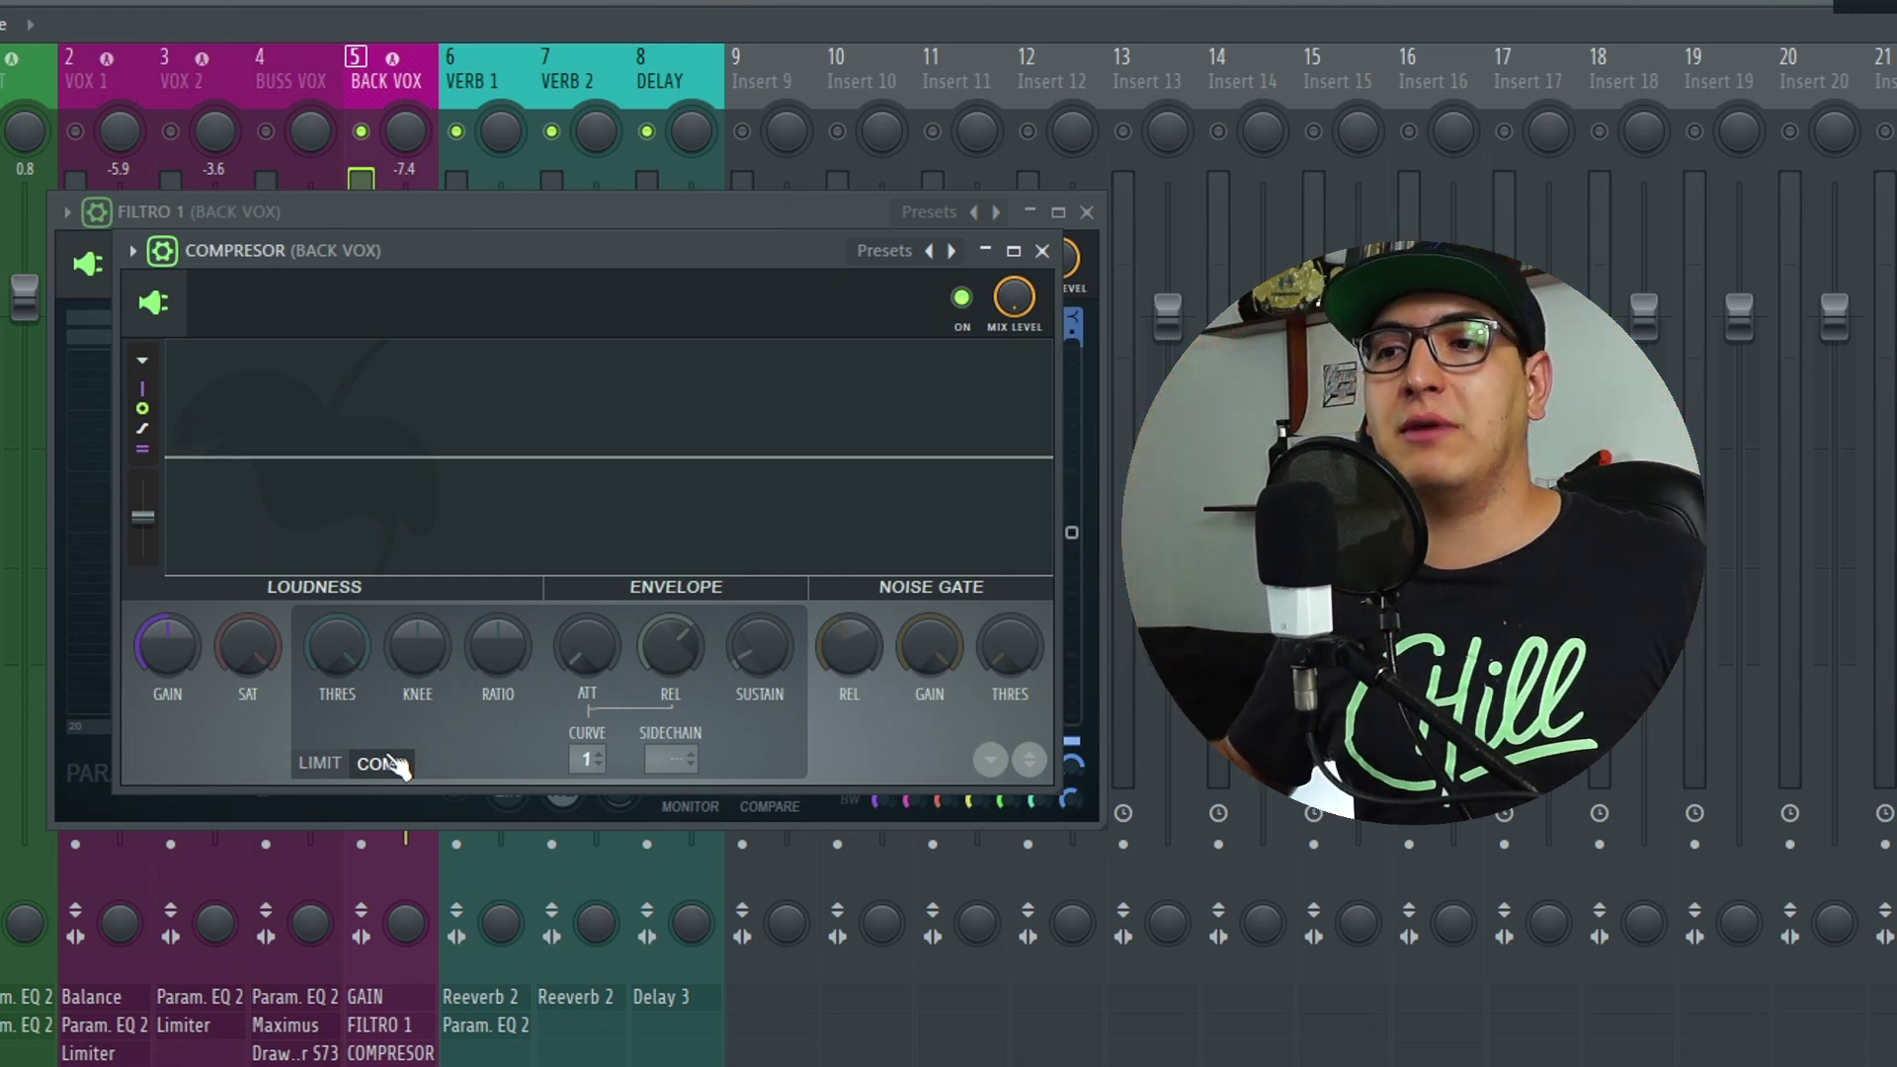
left_click_drag(504, 661, 504, 660)
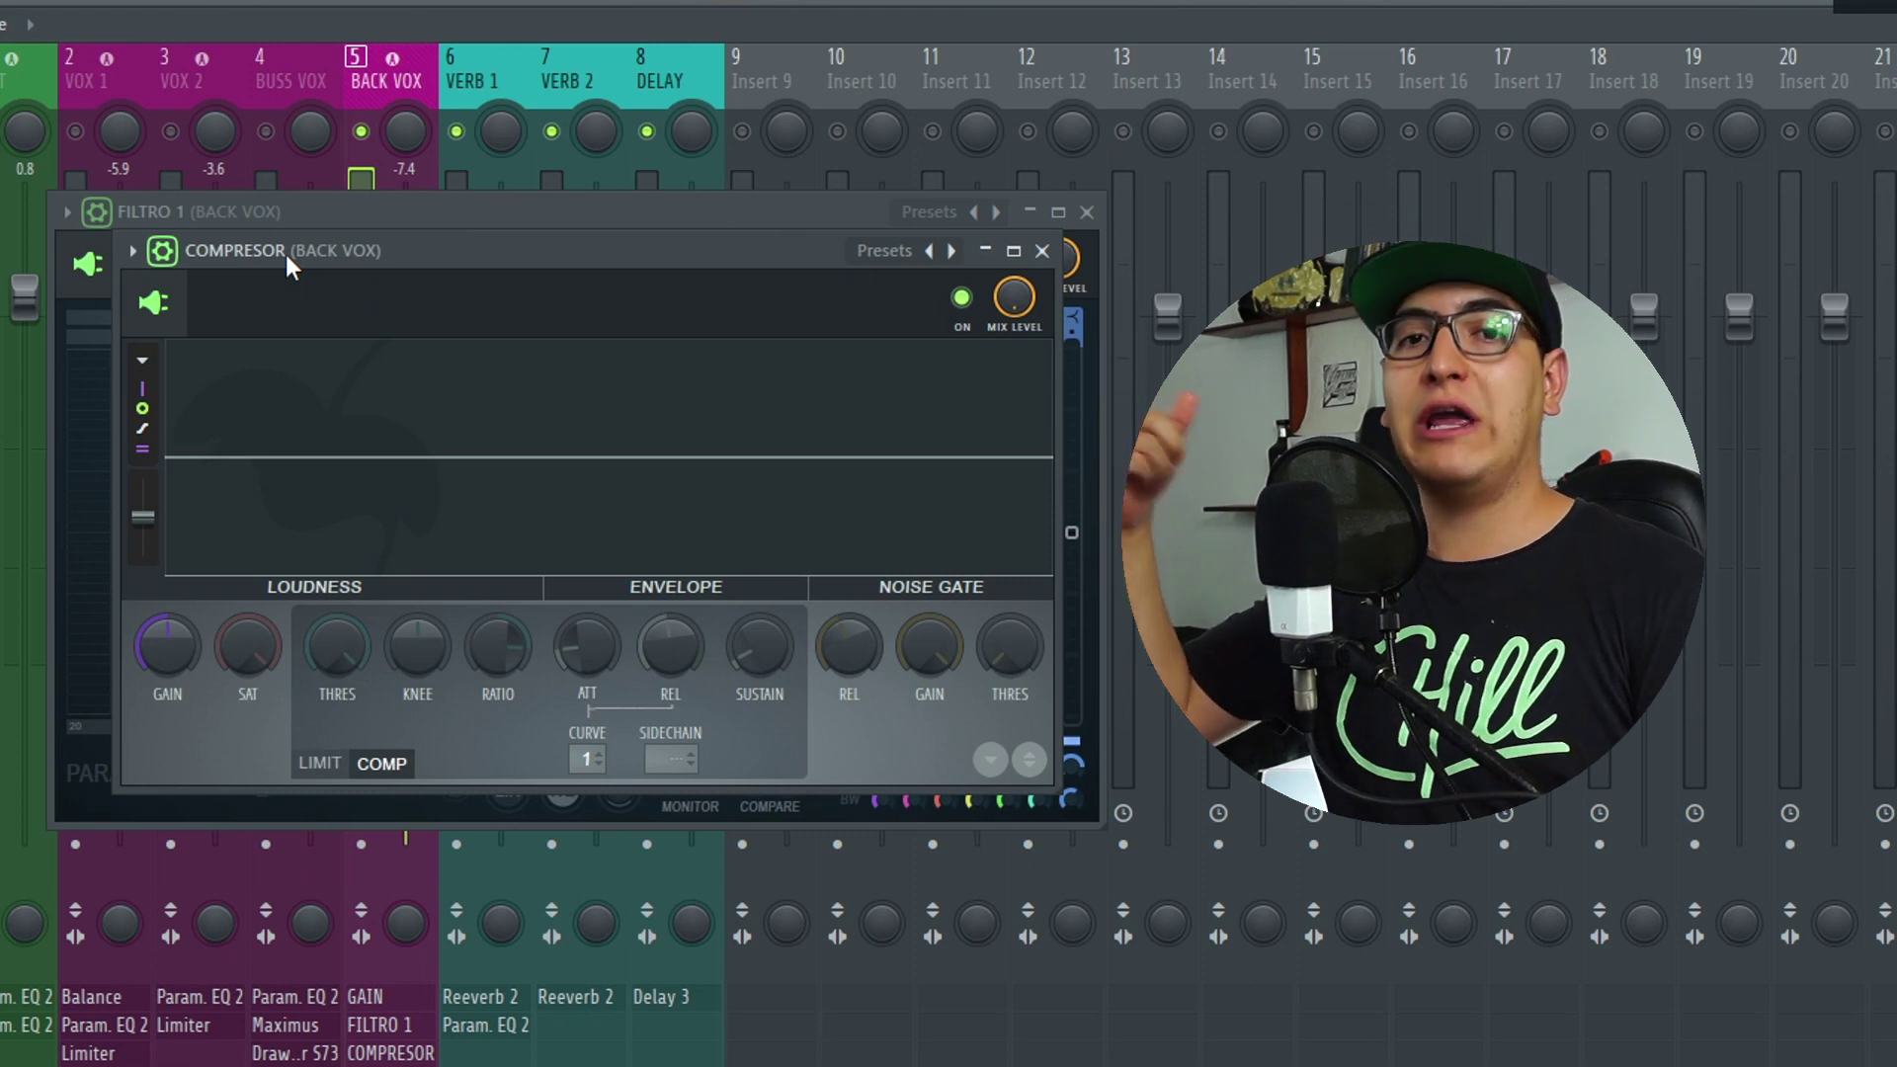
Step: Lower the compressor's threshold during playback and compare the vocal with the compressor bypassed and active
key("space")
left_click_drag(360, 654, 359, 849)
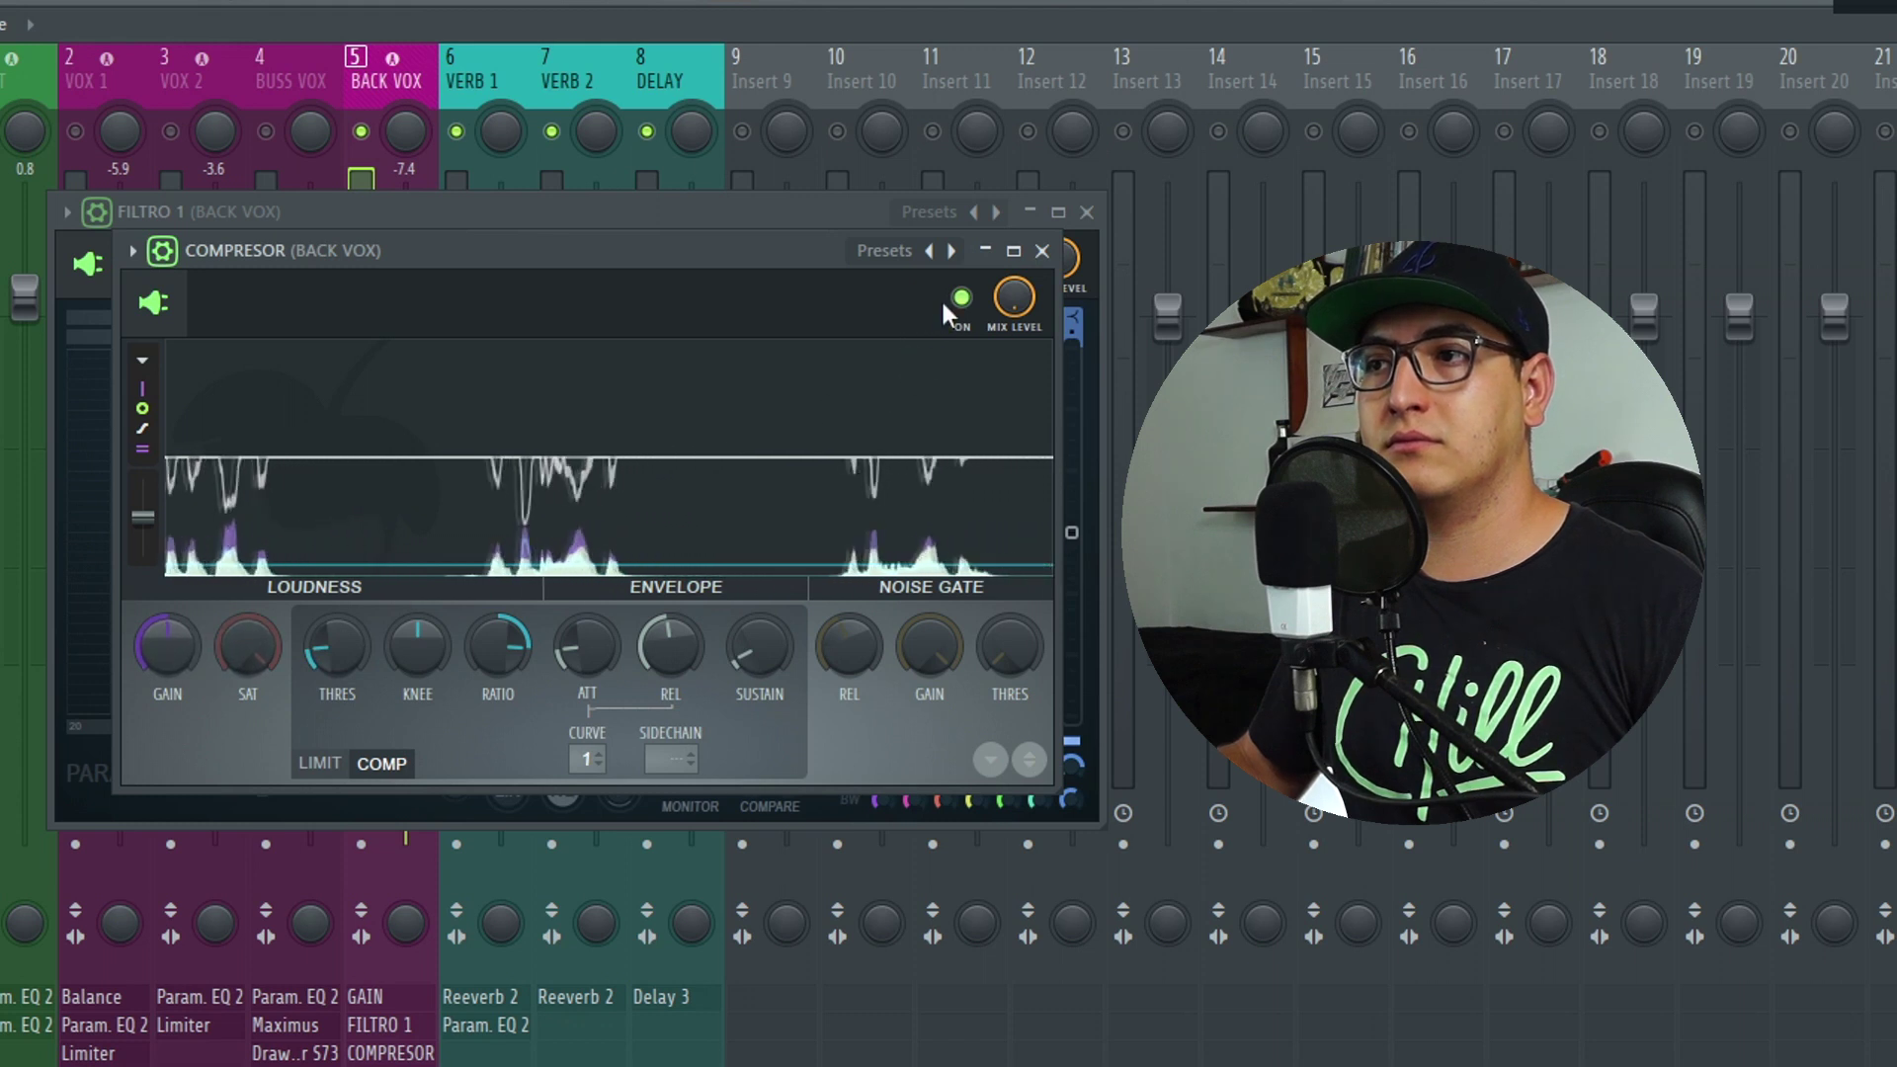
key("space")
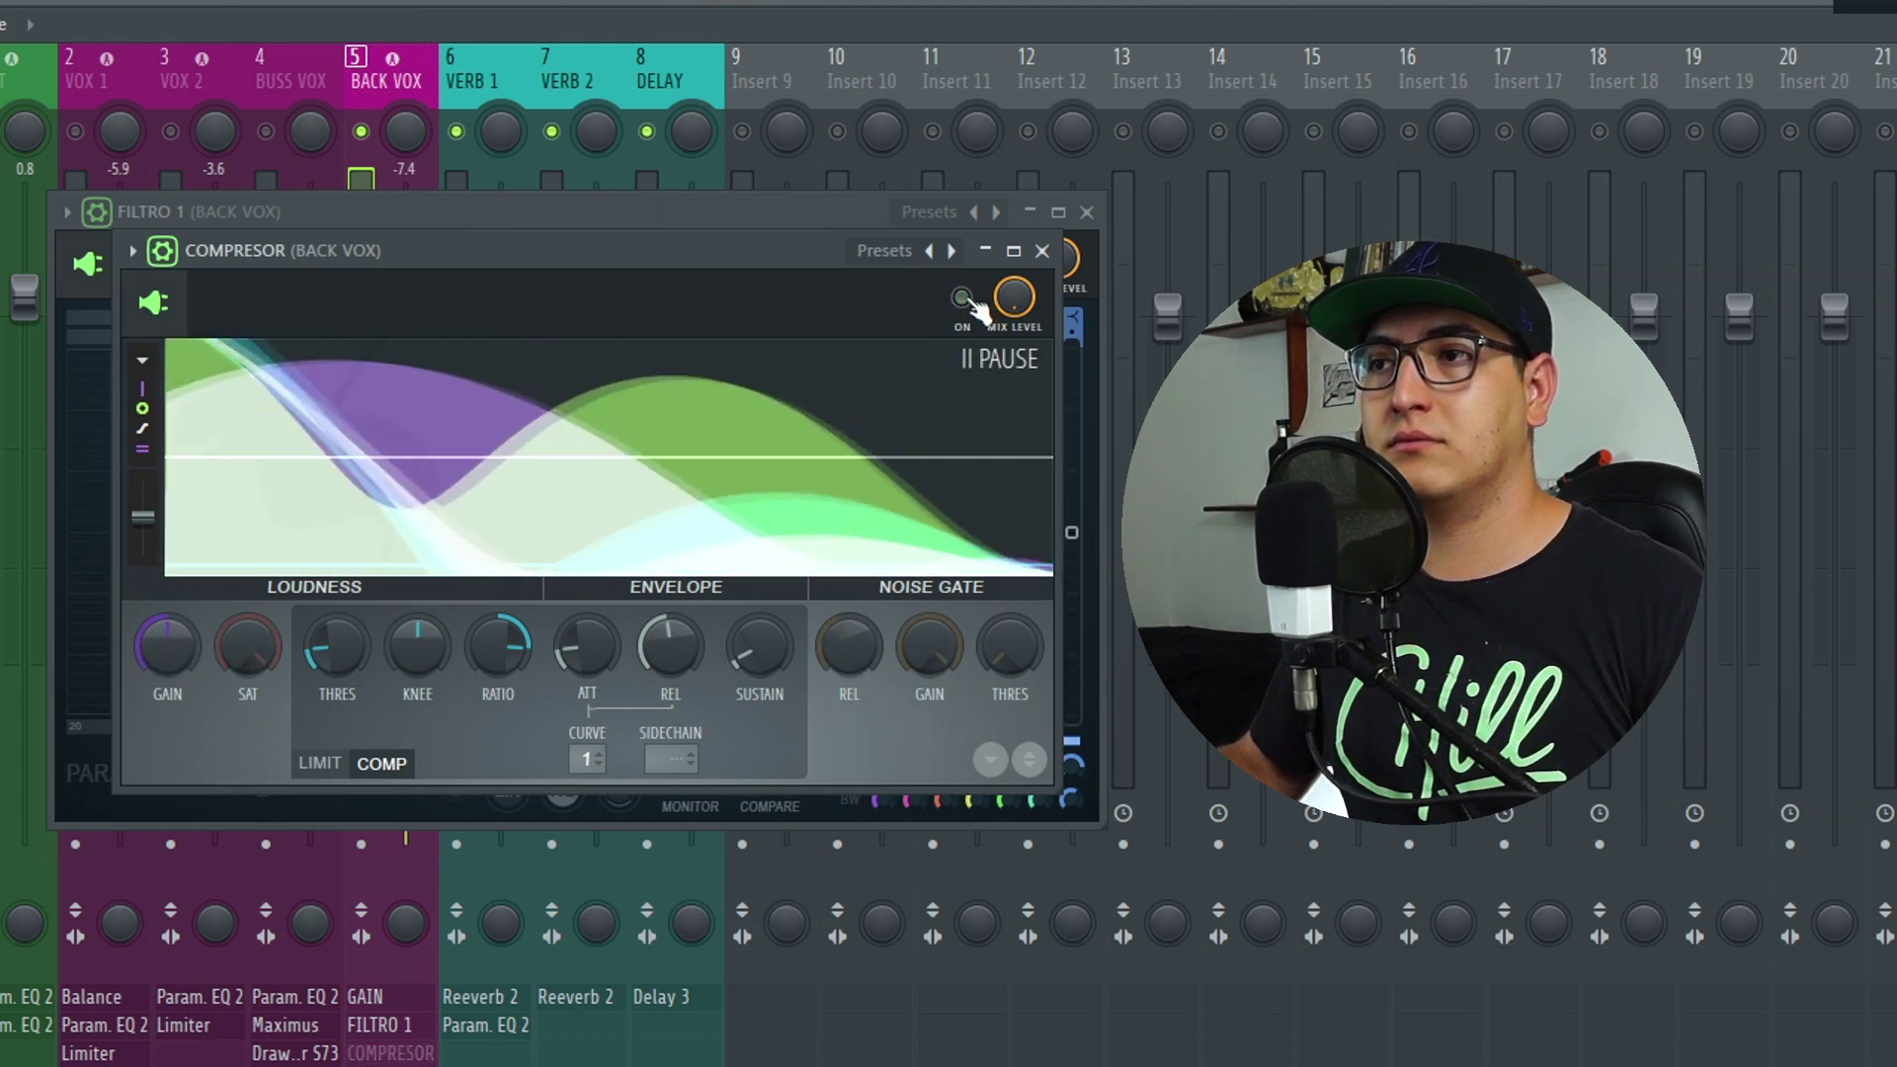
left_click(961, 297)
key("space")
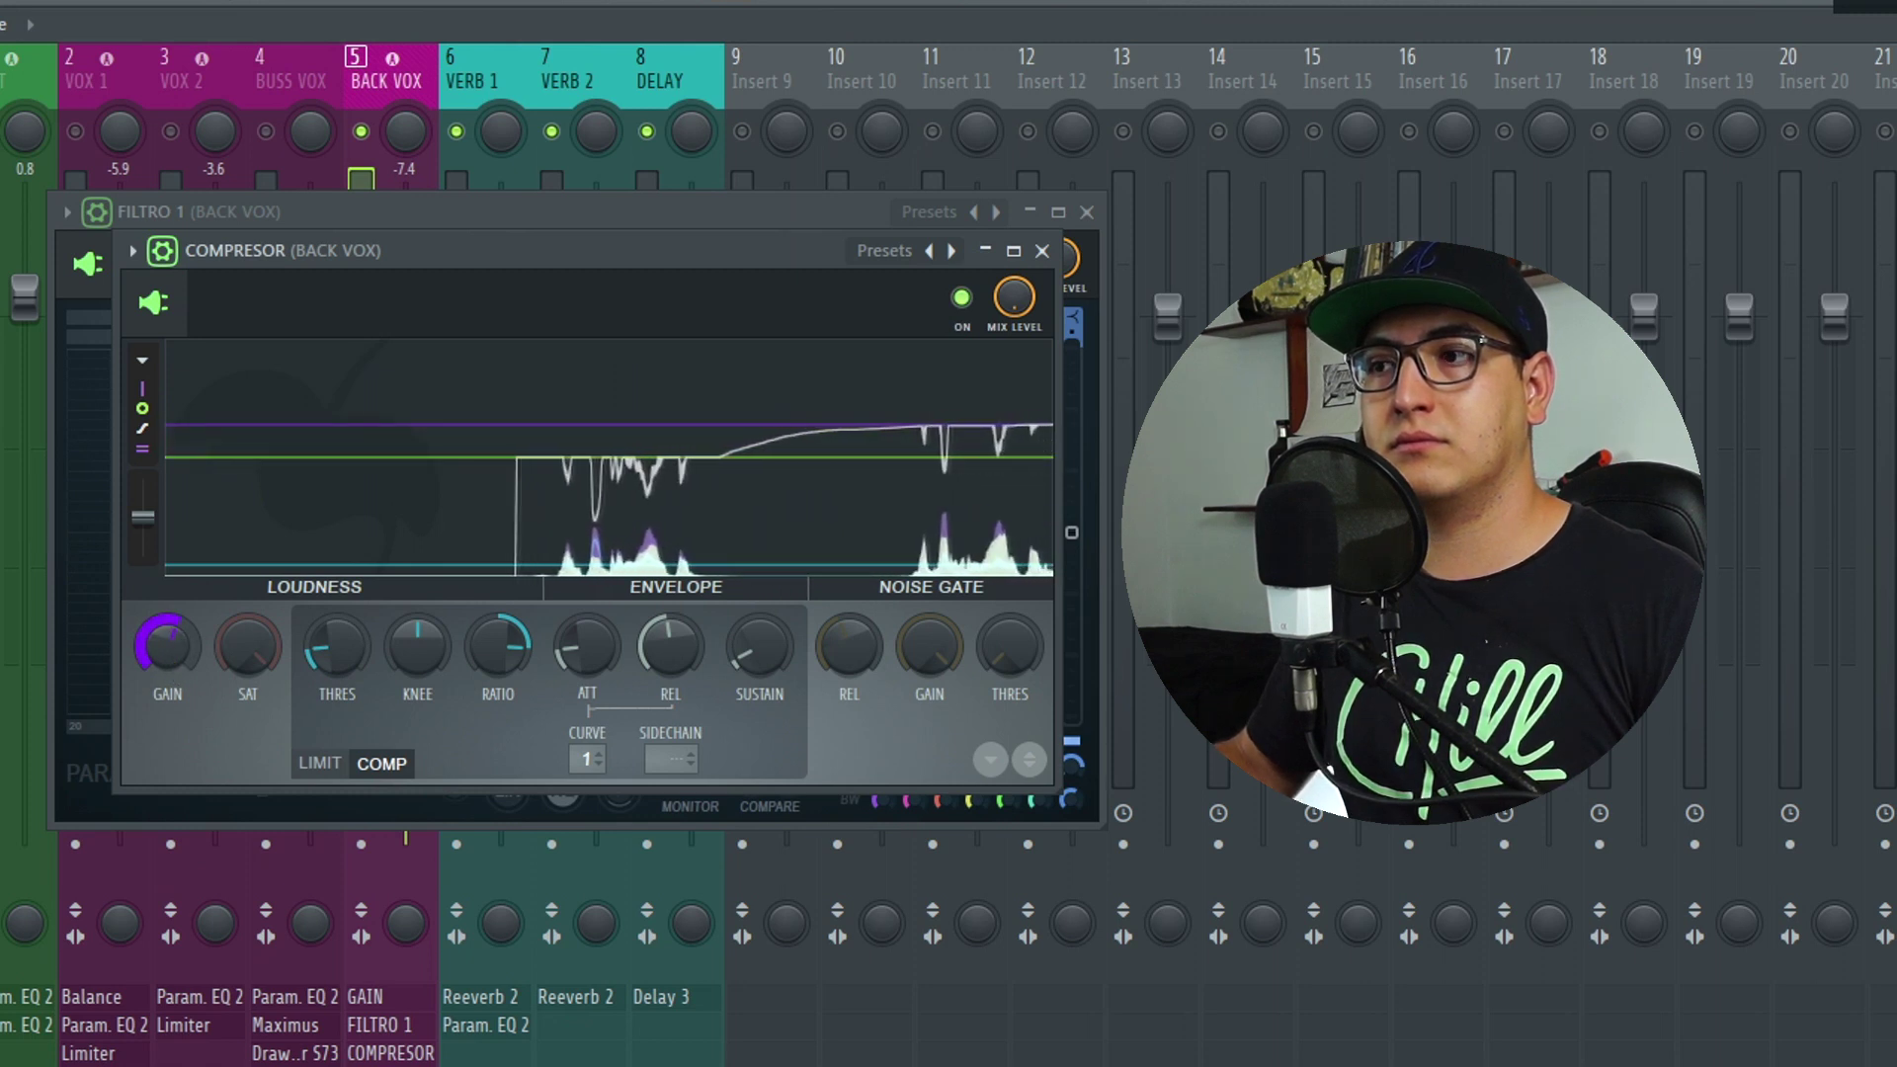
Step: Raise the compressor's output gain to make up the lost level and compare it against the bypassed signal
left_click_drag(167, 645, 167, 667)
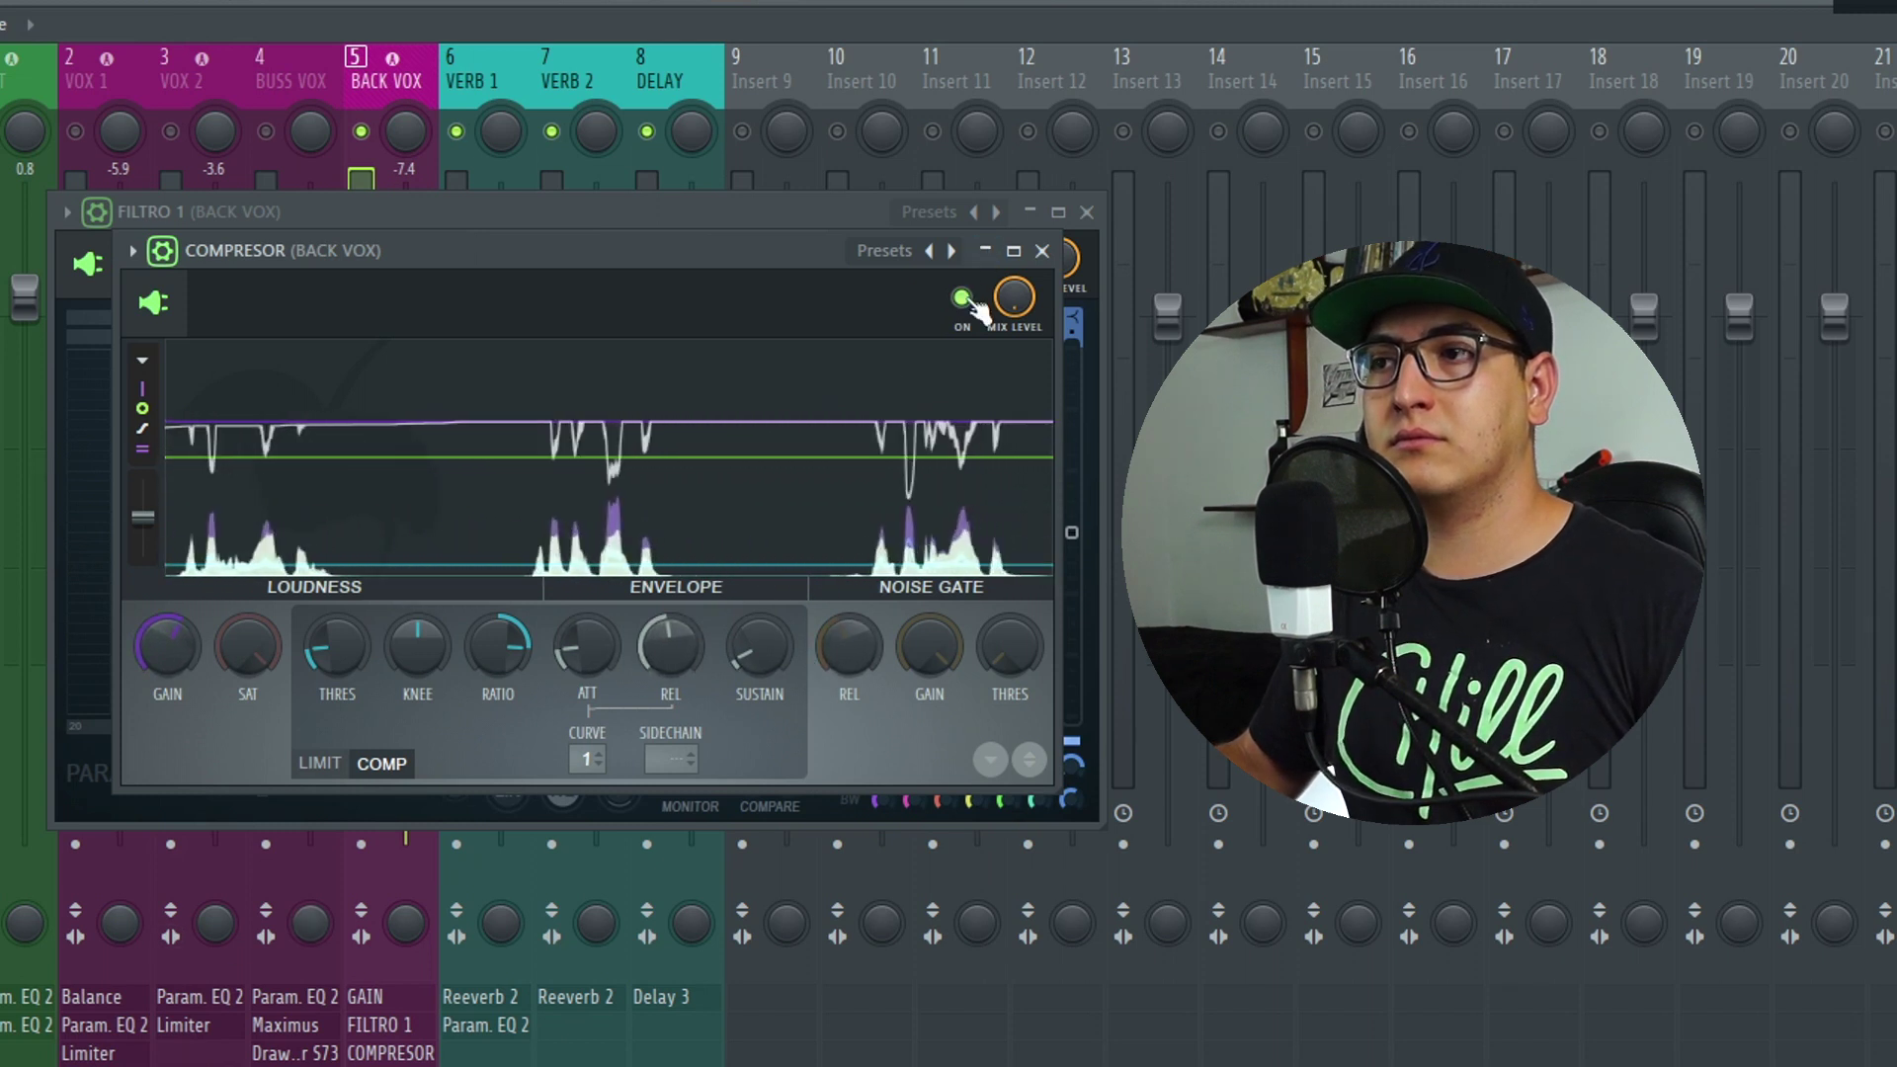
left_click(963, 299)
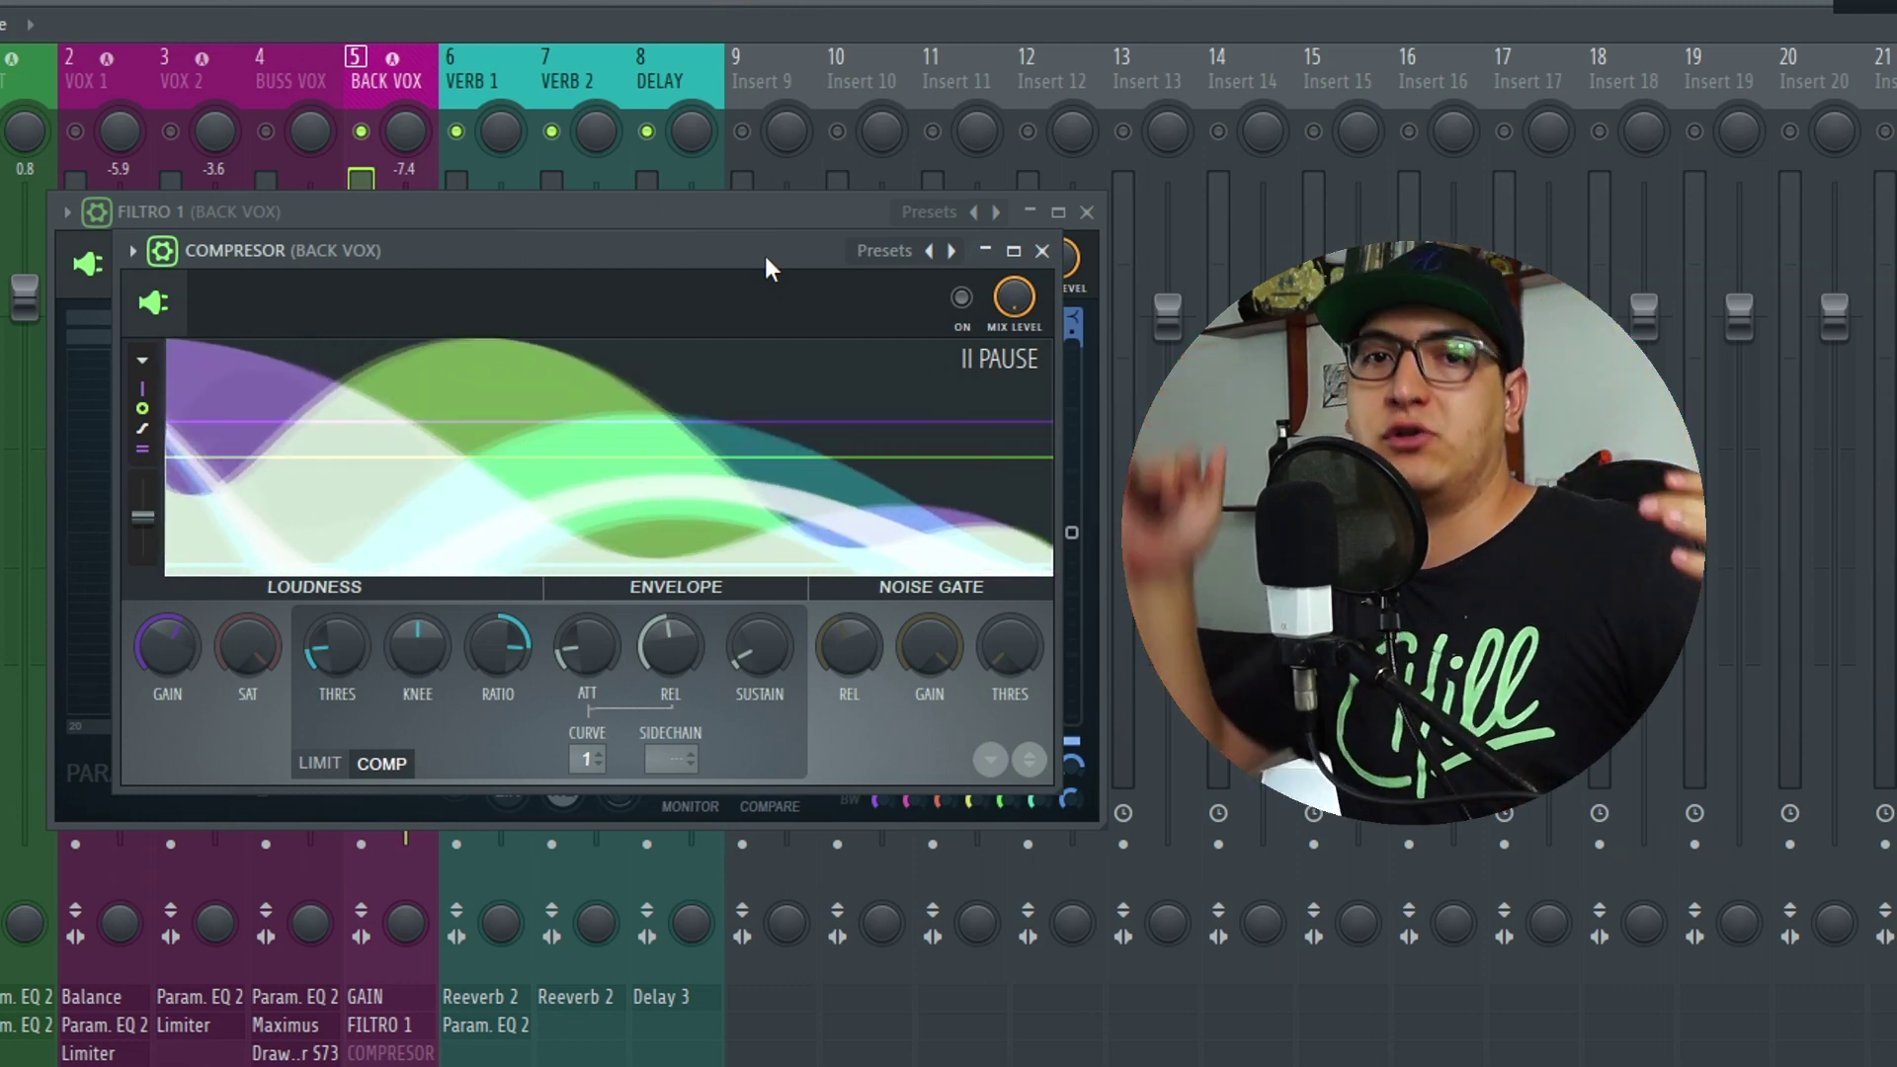
left_click(964, 305)
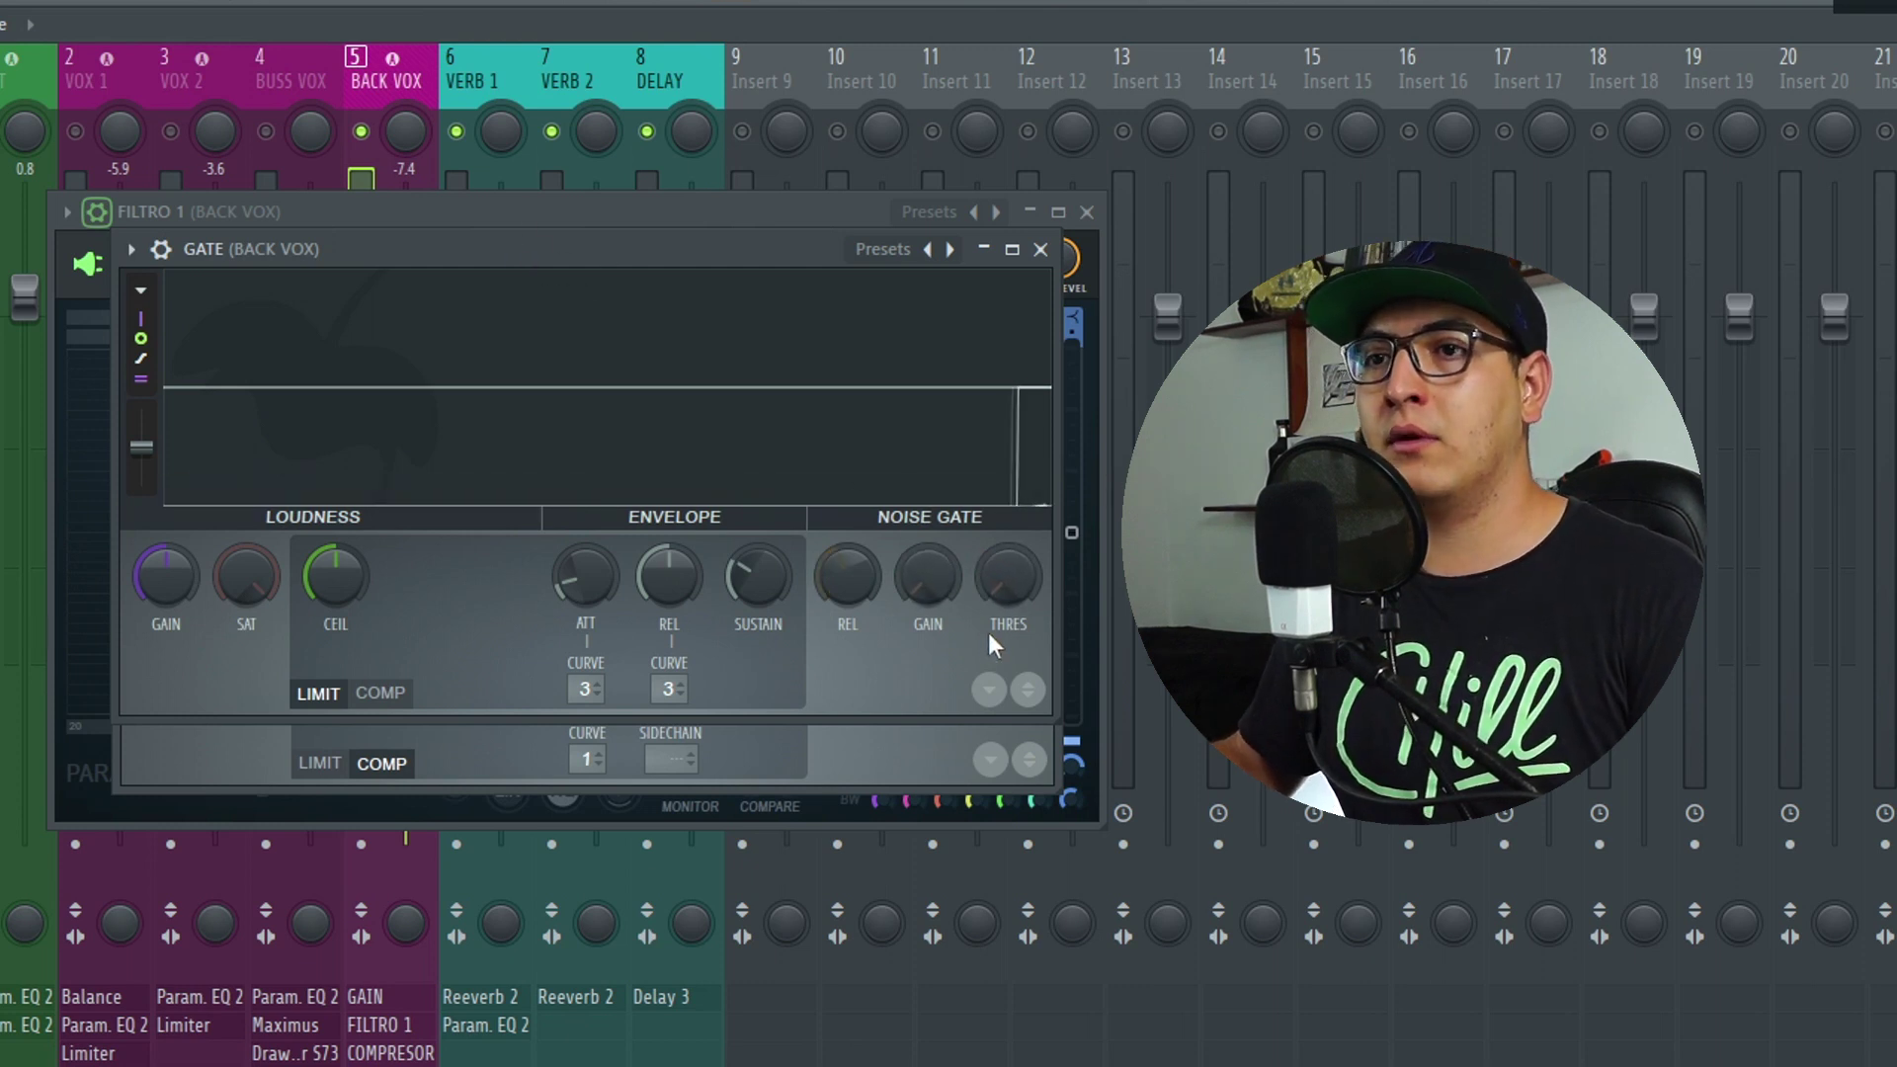
Step: Try a high noise gate threshold in the GATE plugin on BACK VOX, and bring it down to a low setting
left_click_drag(1008, 588, 1007, 553)
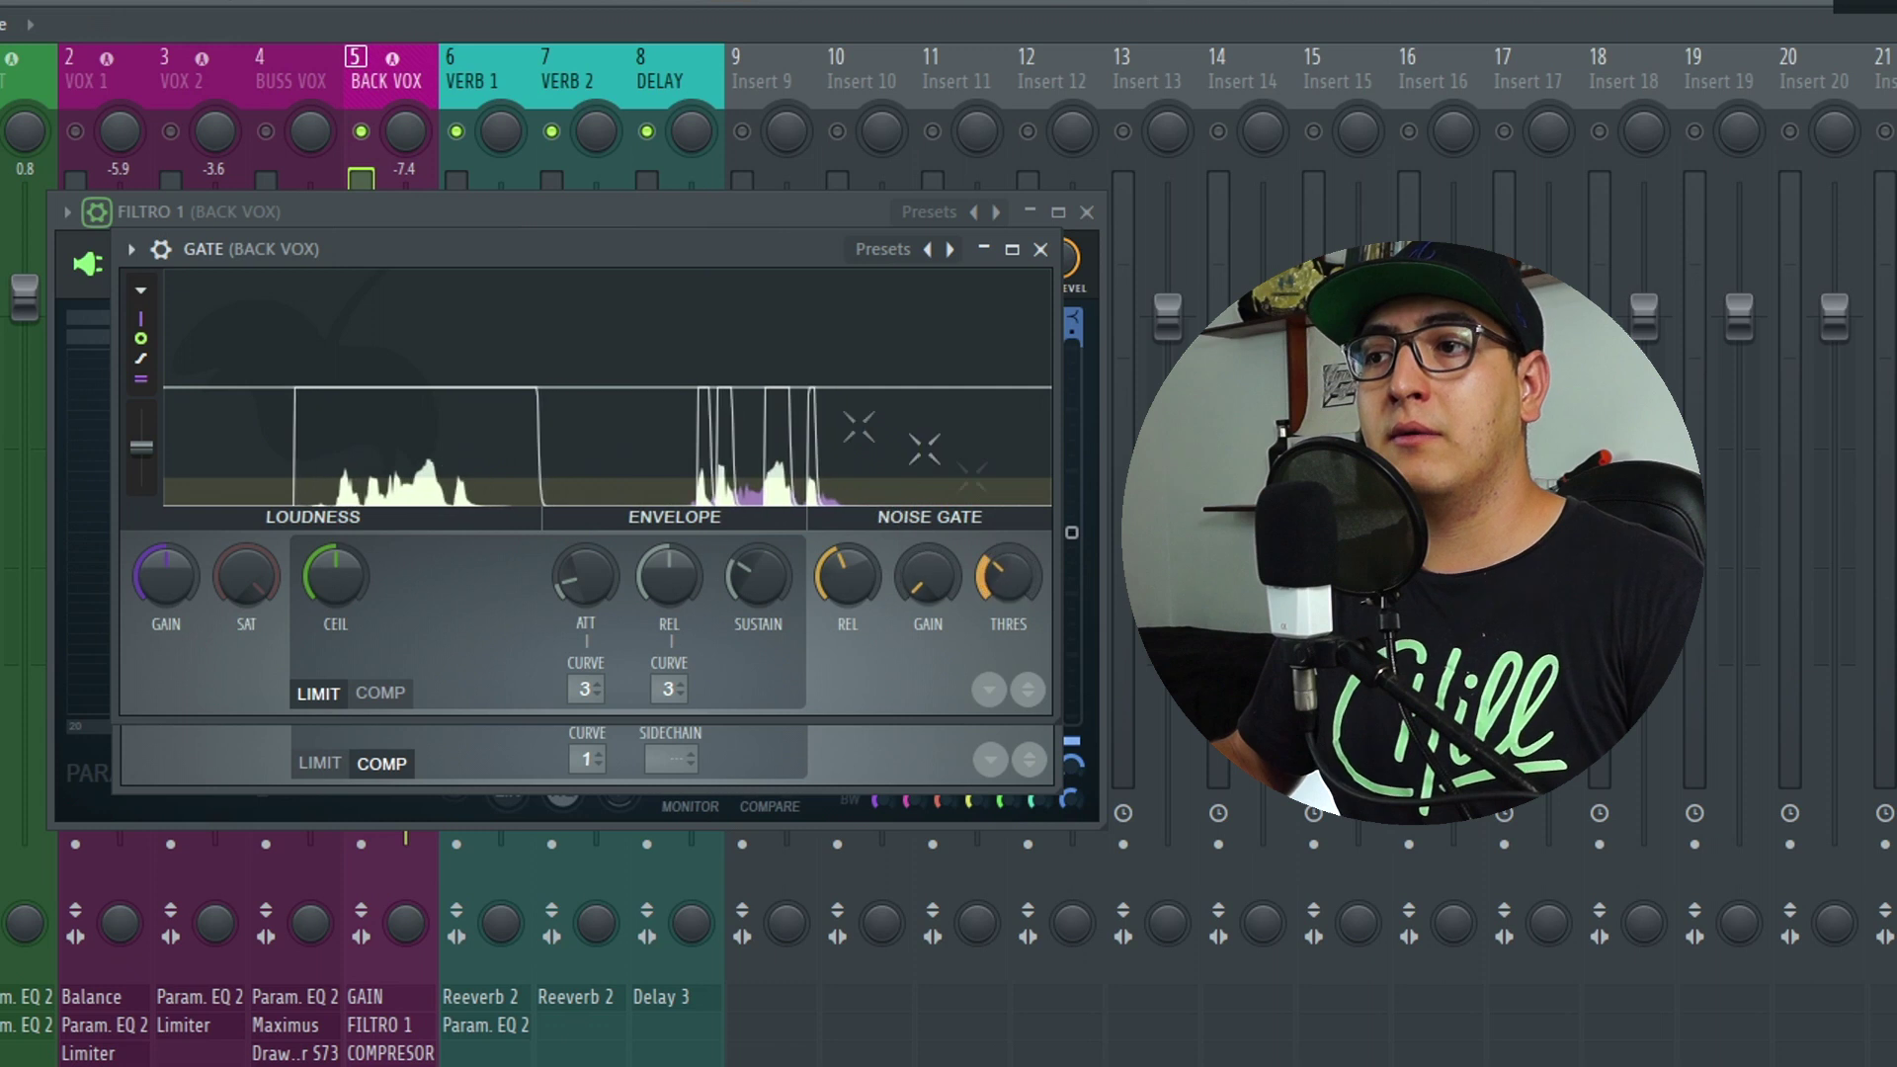
left_click_drag(1007, 576, 1007, 603)
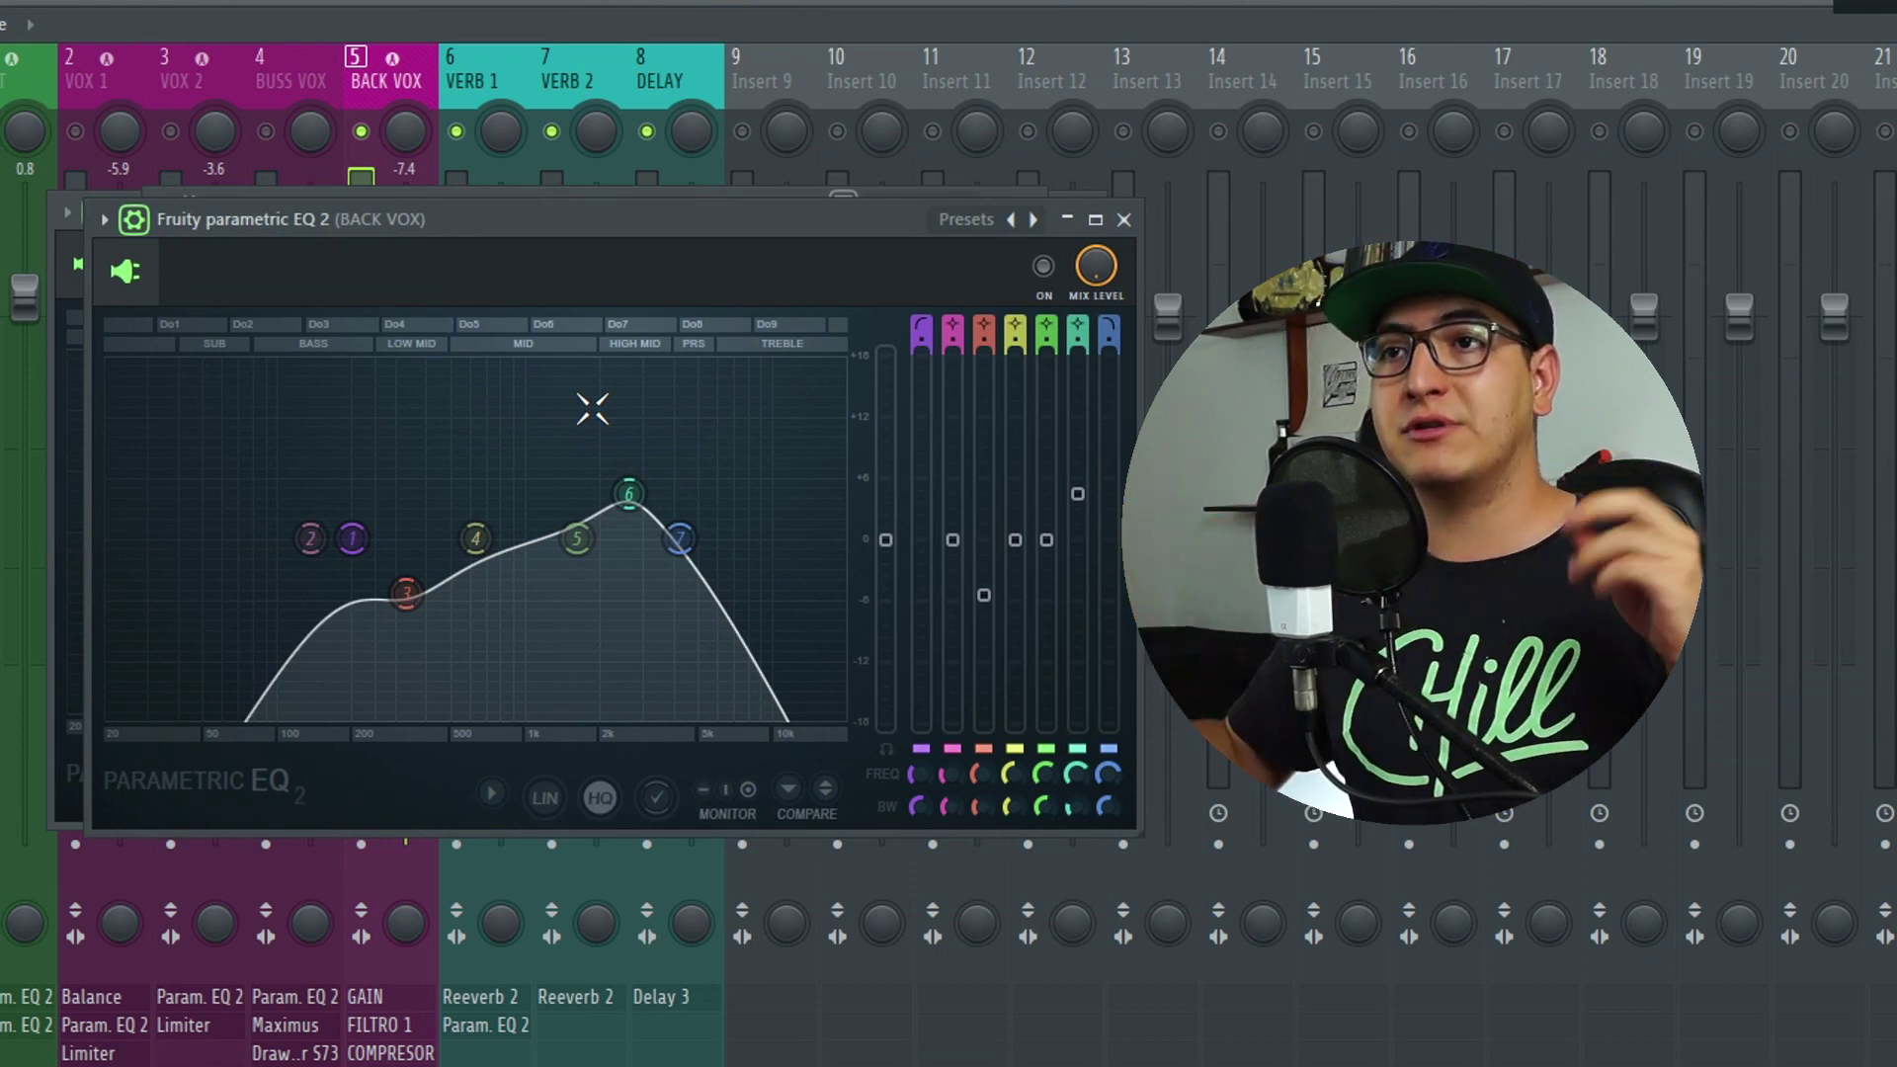
Step: Unmute the BUSS VOX and VOX 2 tracks and audition the backing vocal with Fruity parametric EQ 2 enabled
left_click(266, 131)
left_click(170, 132)
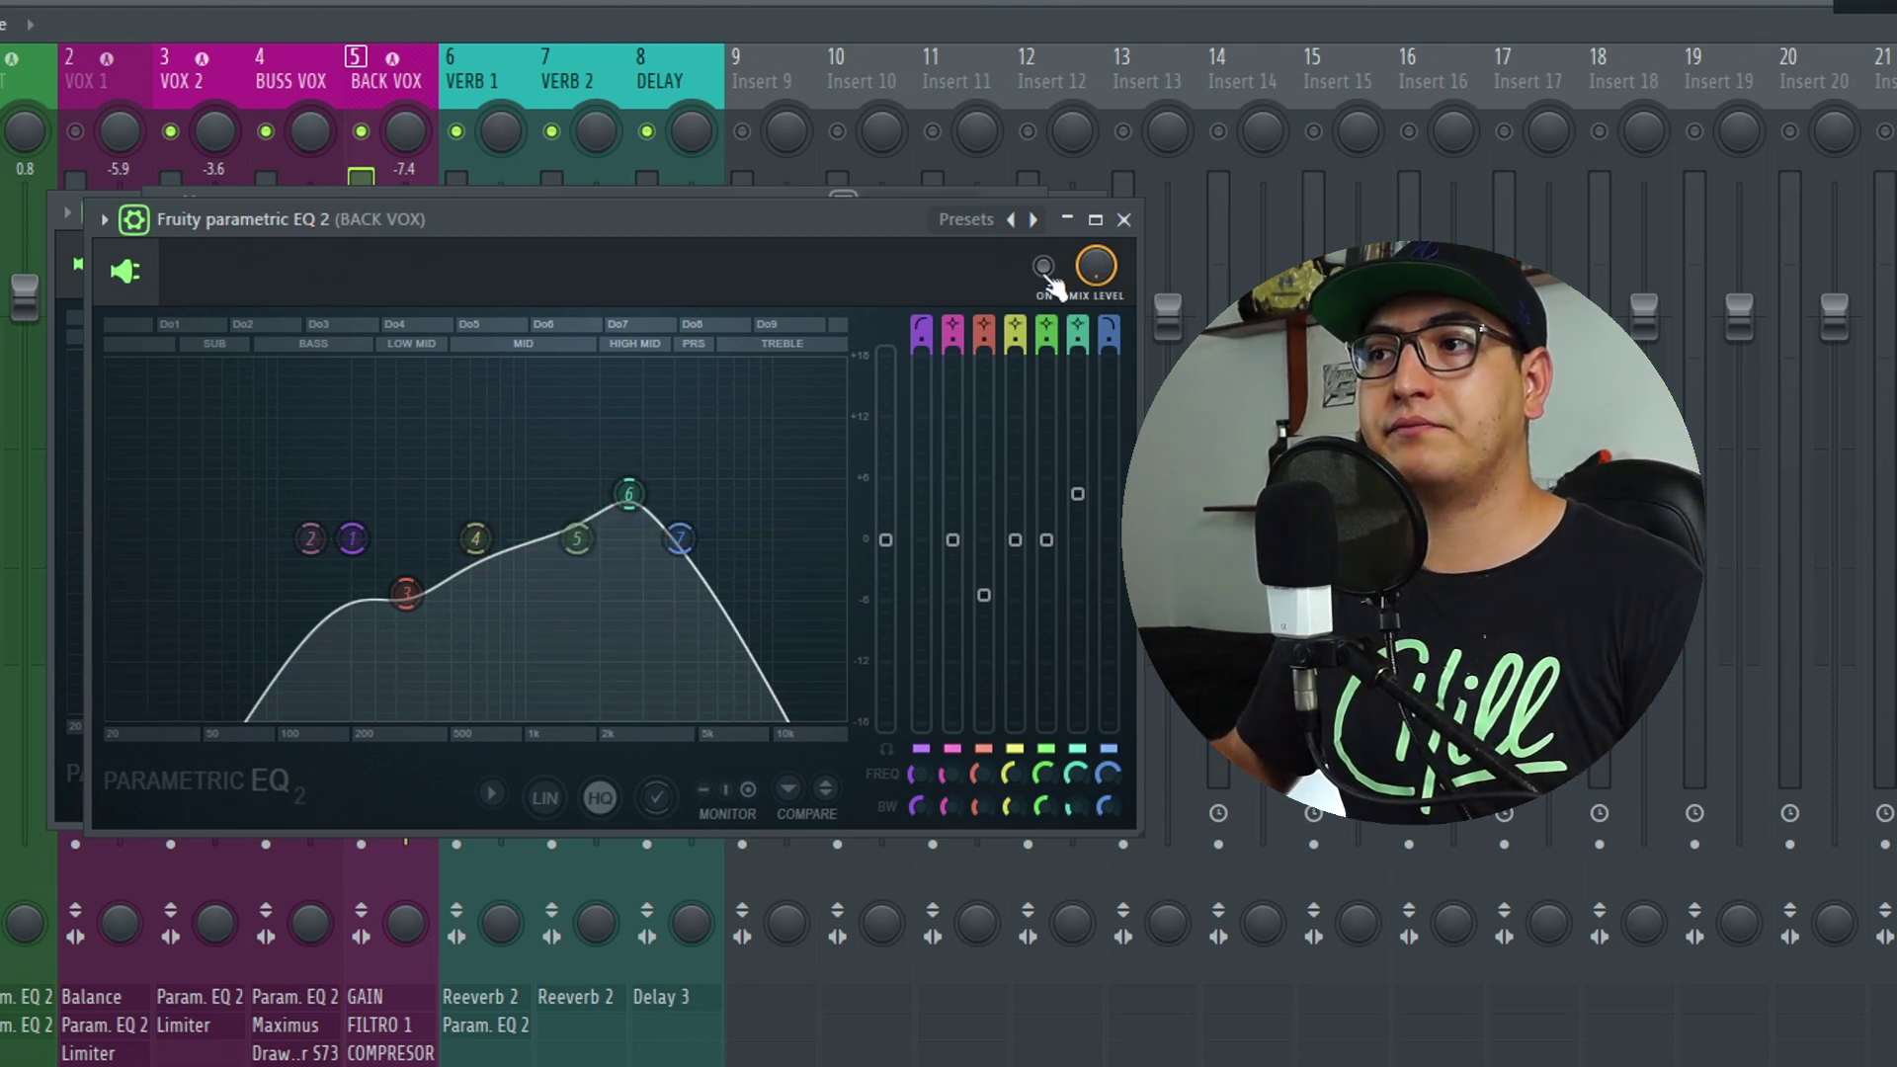
key("space")
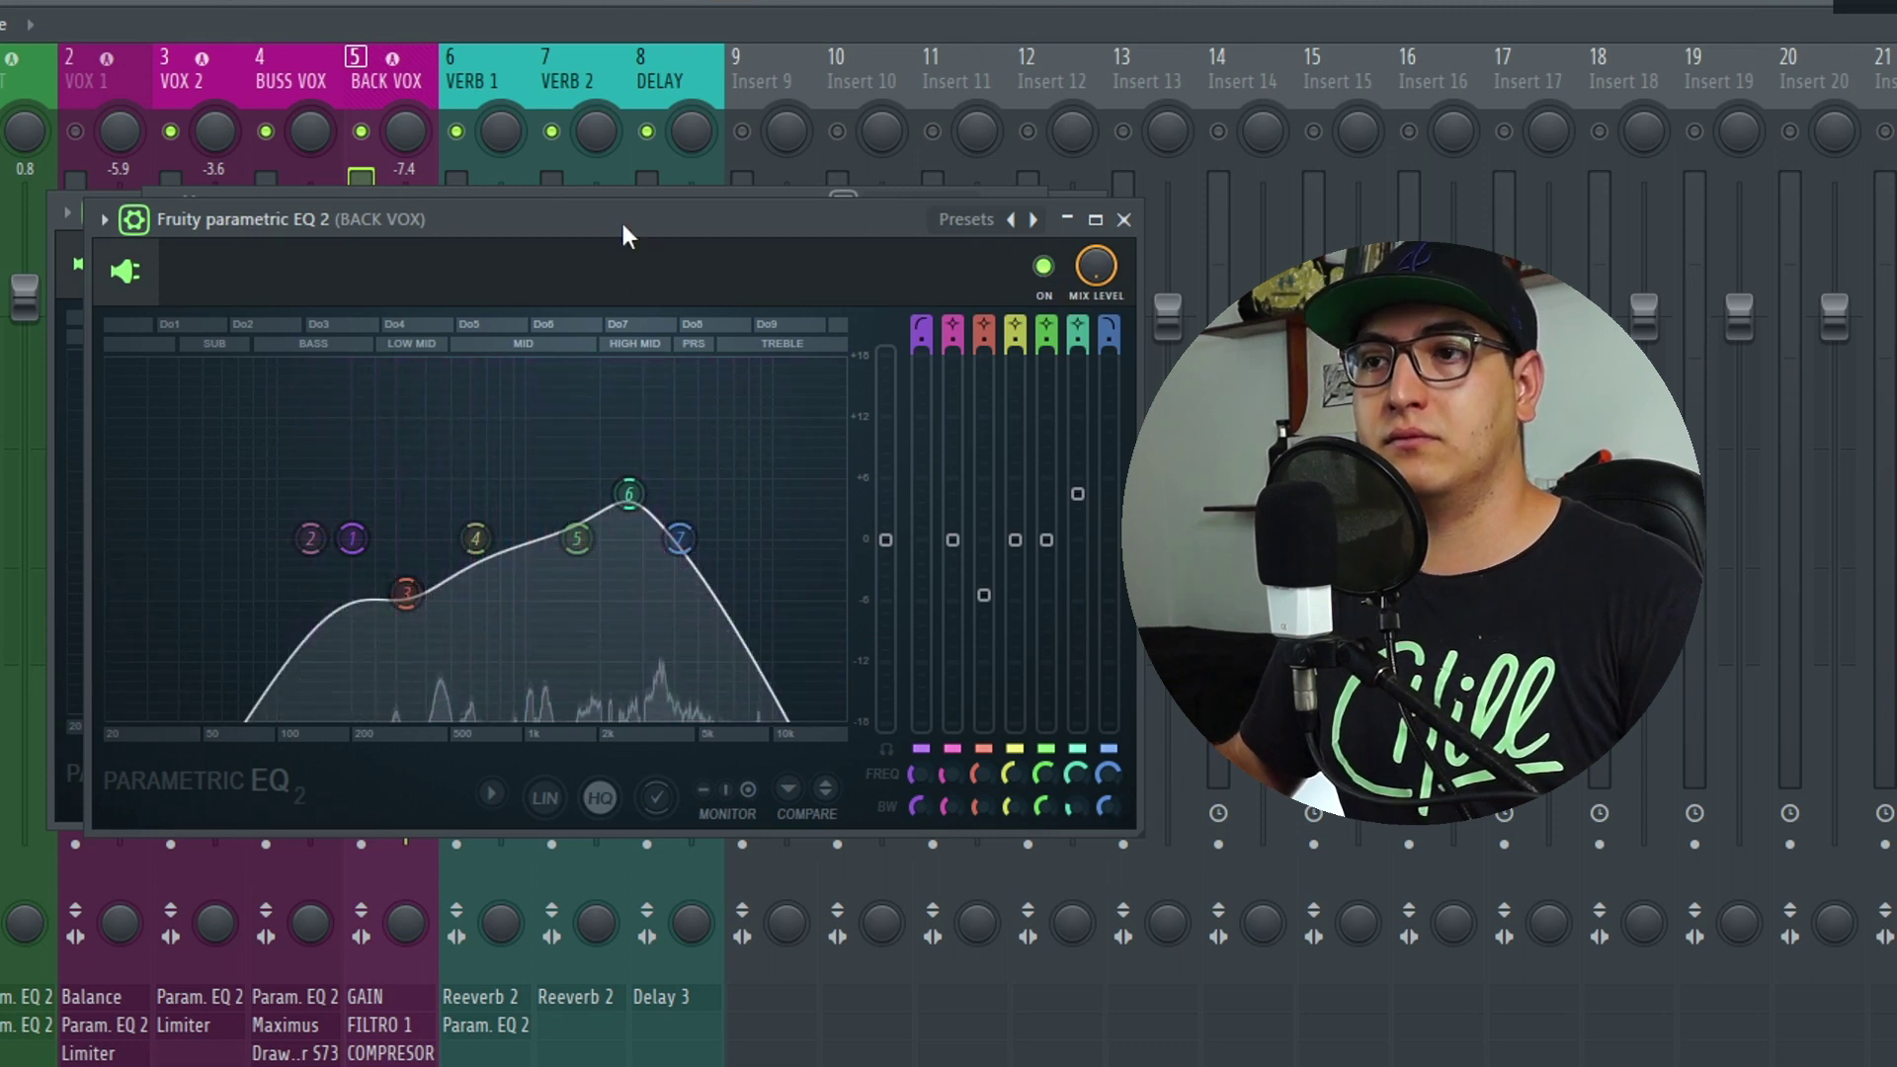
key("space")
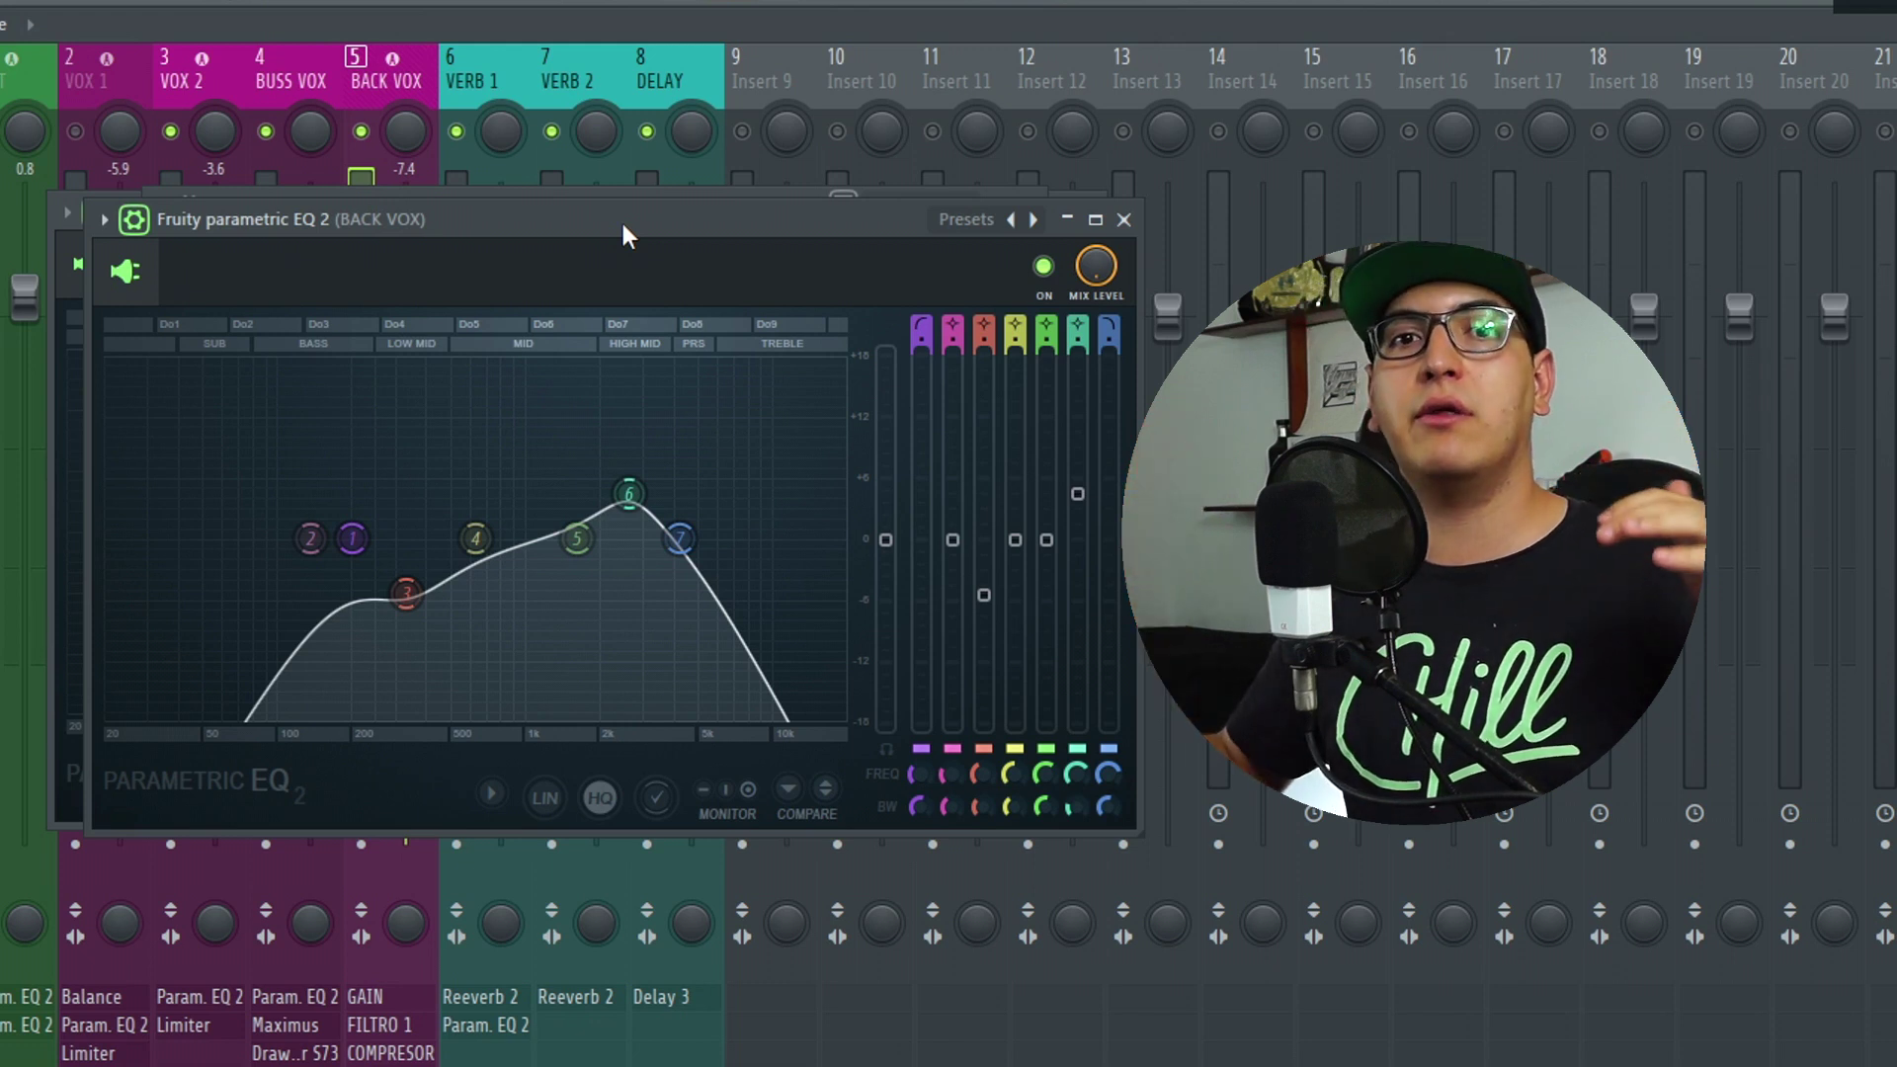
Step: Audition the Wider plugin on BACK VOX at 200% width, set it to 86% and show its wrapper settings
mouse_move(699, 543)
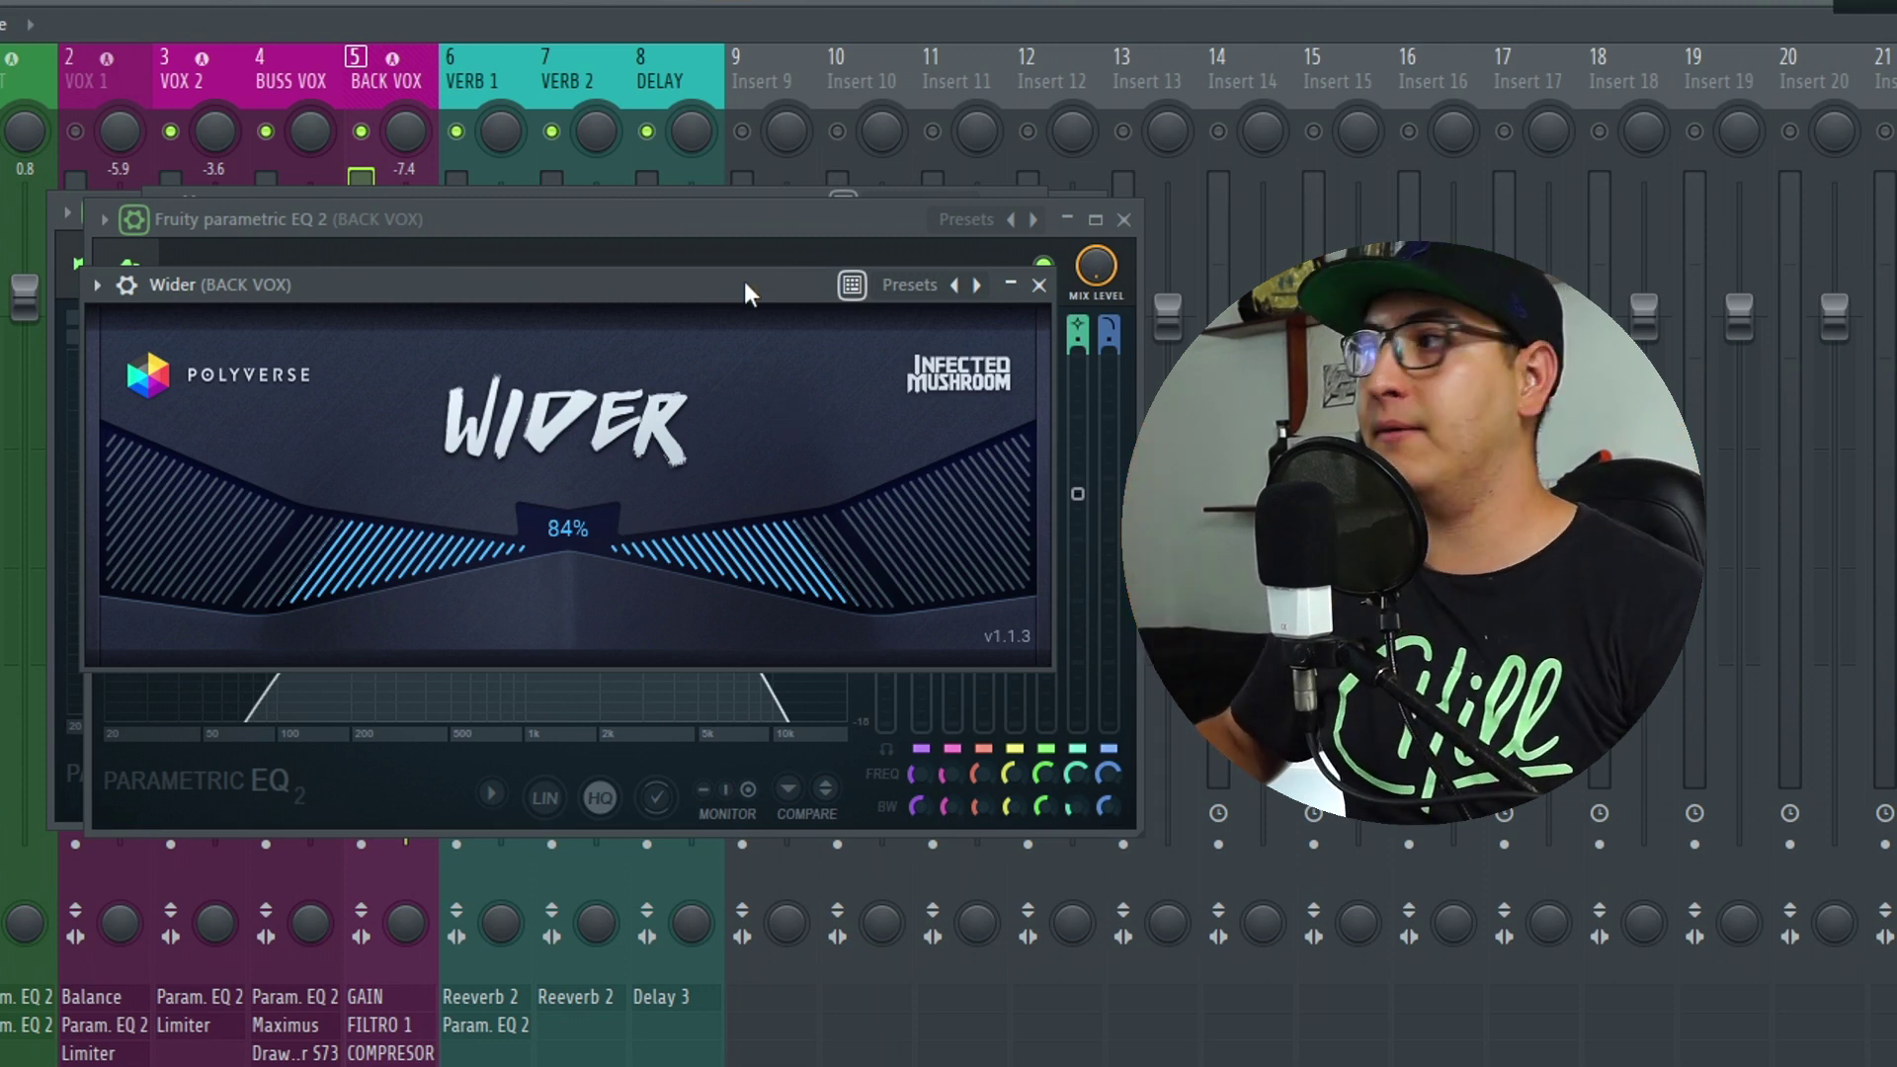
key("space")
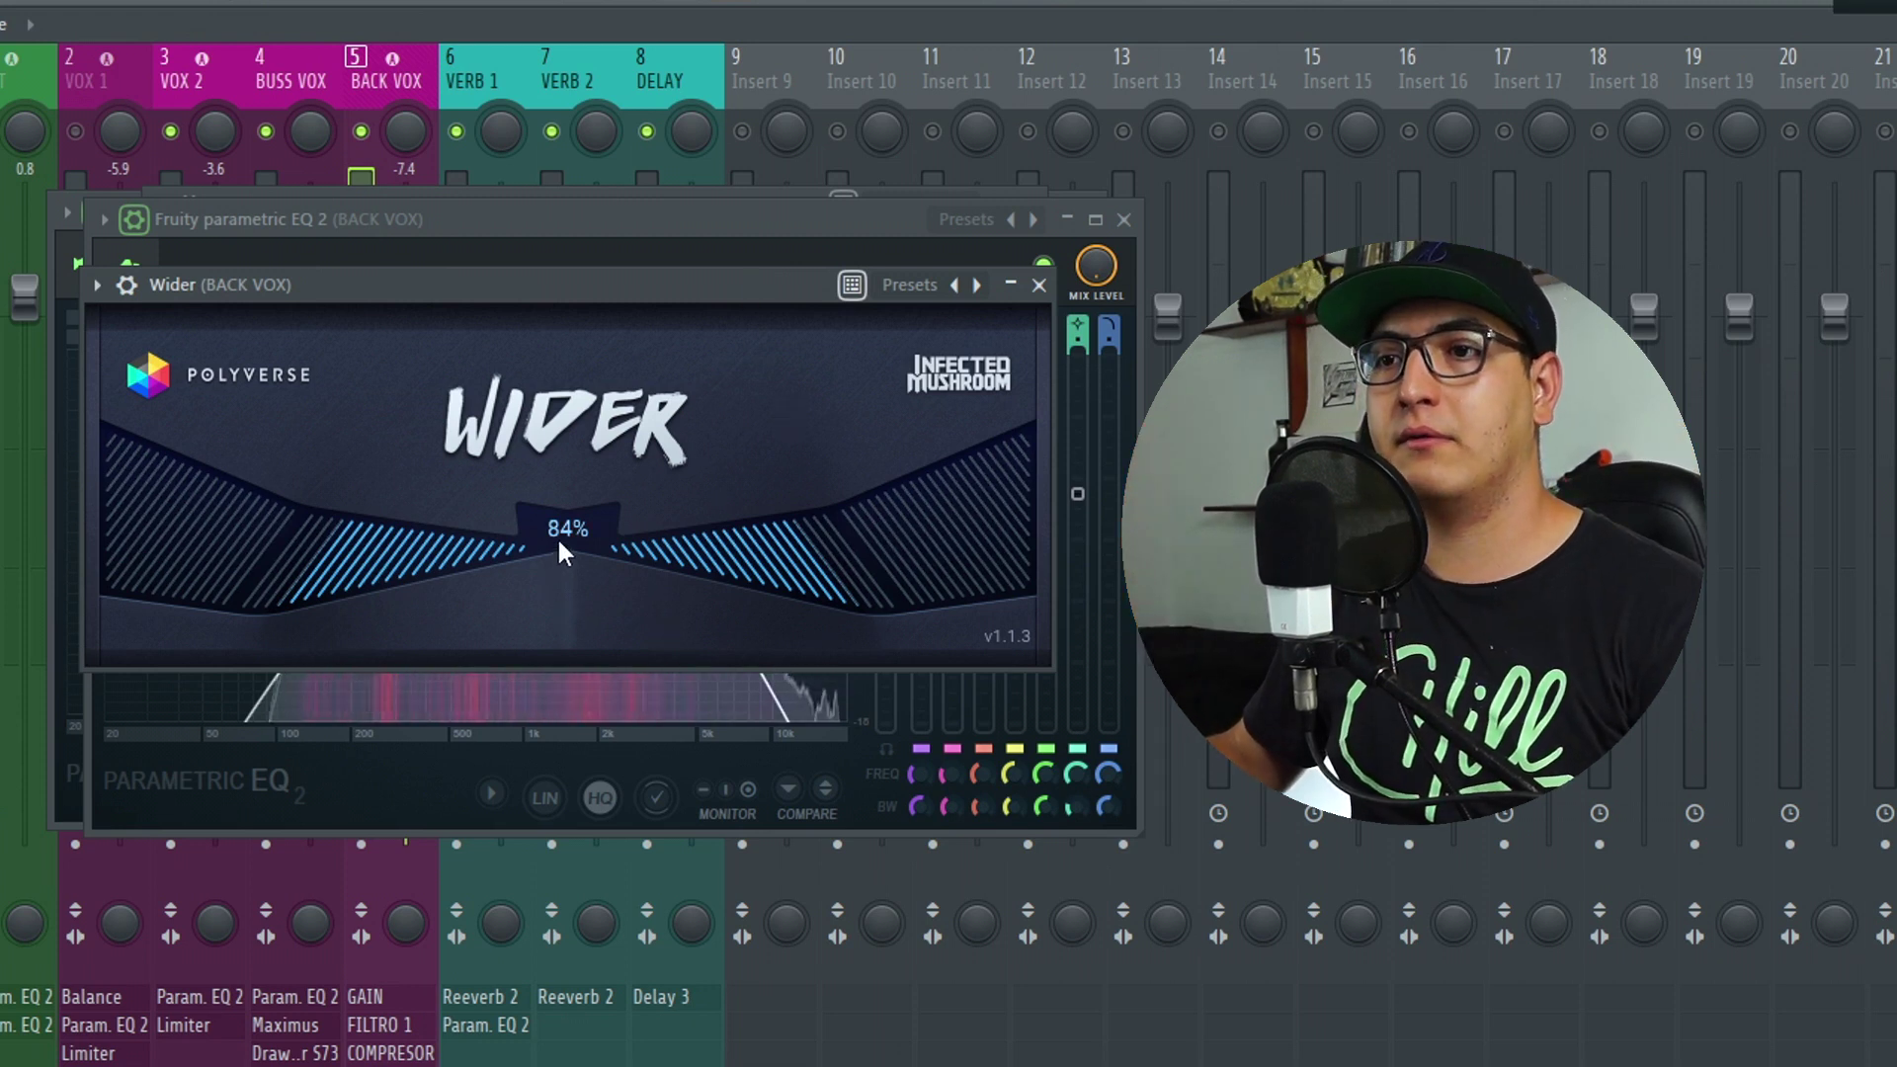
left_click_drag(555, 536, 536, 223)
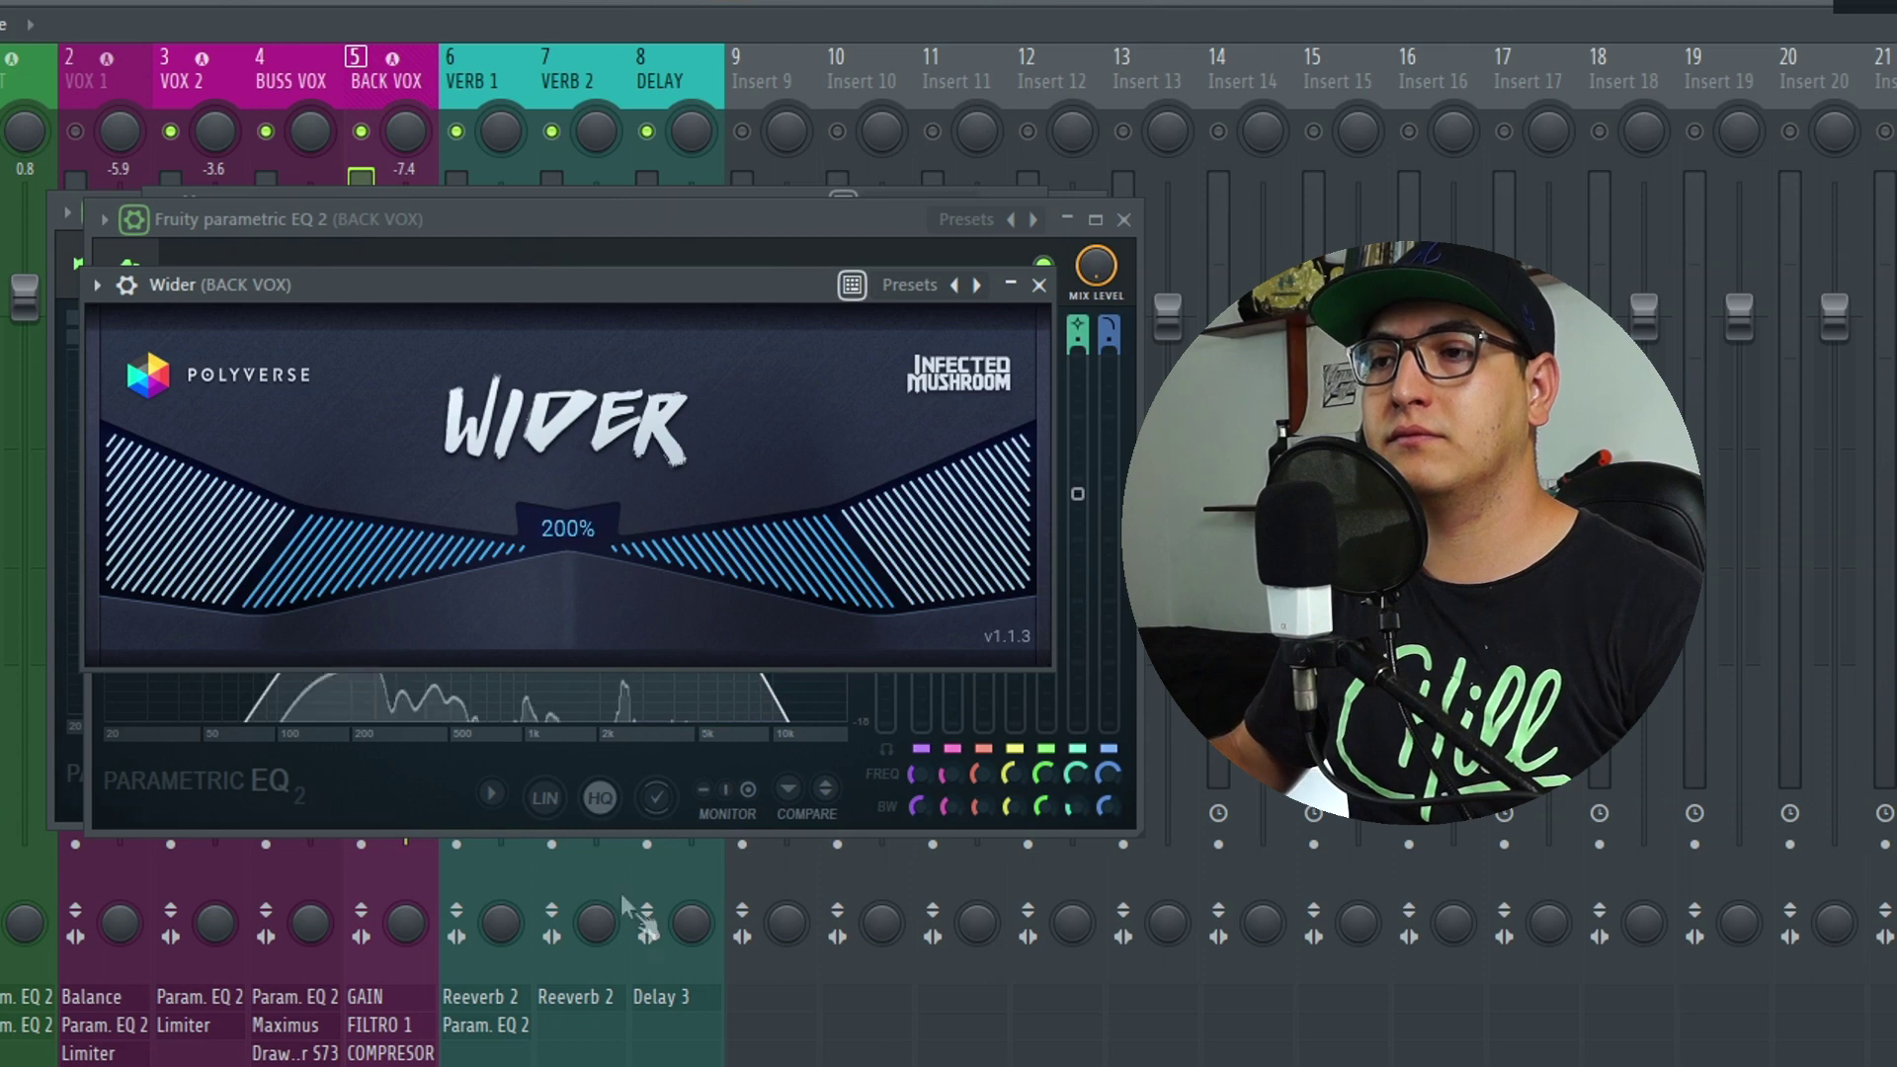
left_click_drag(567, 542, 573, 797)
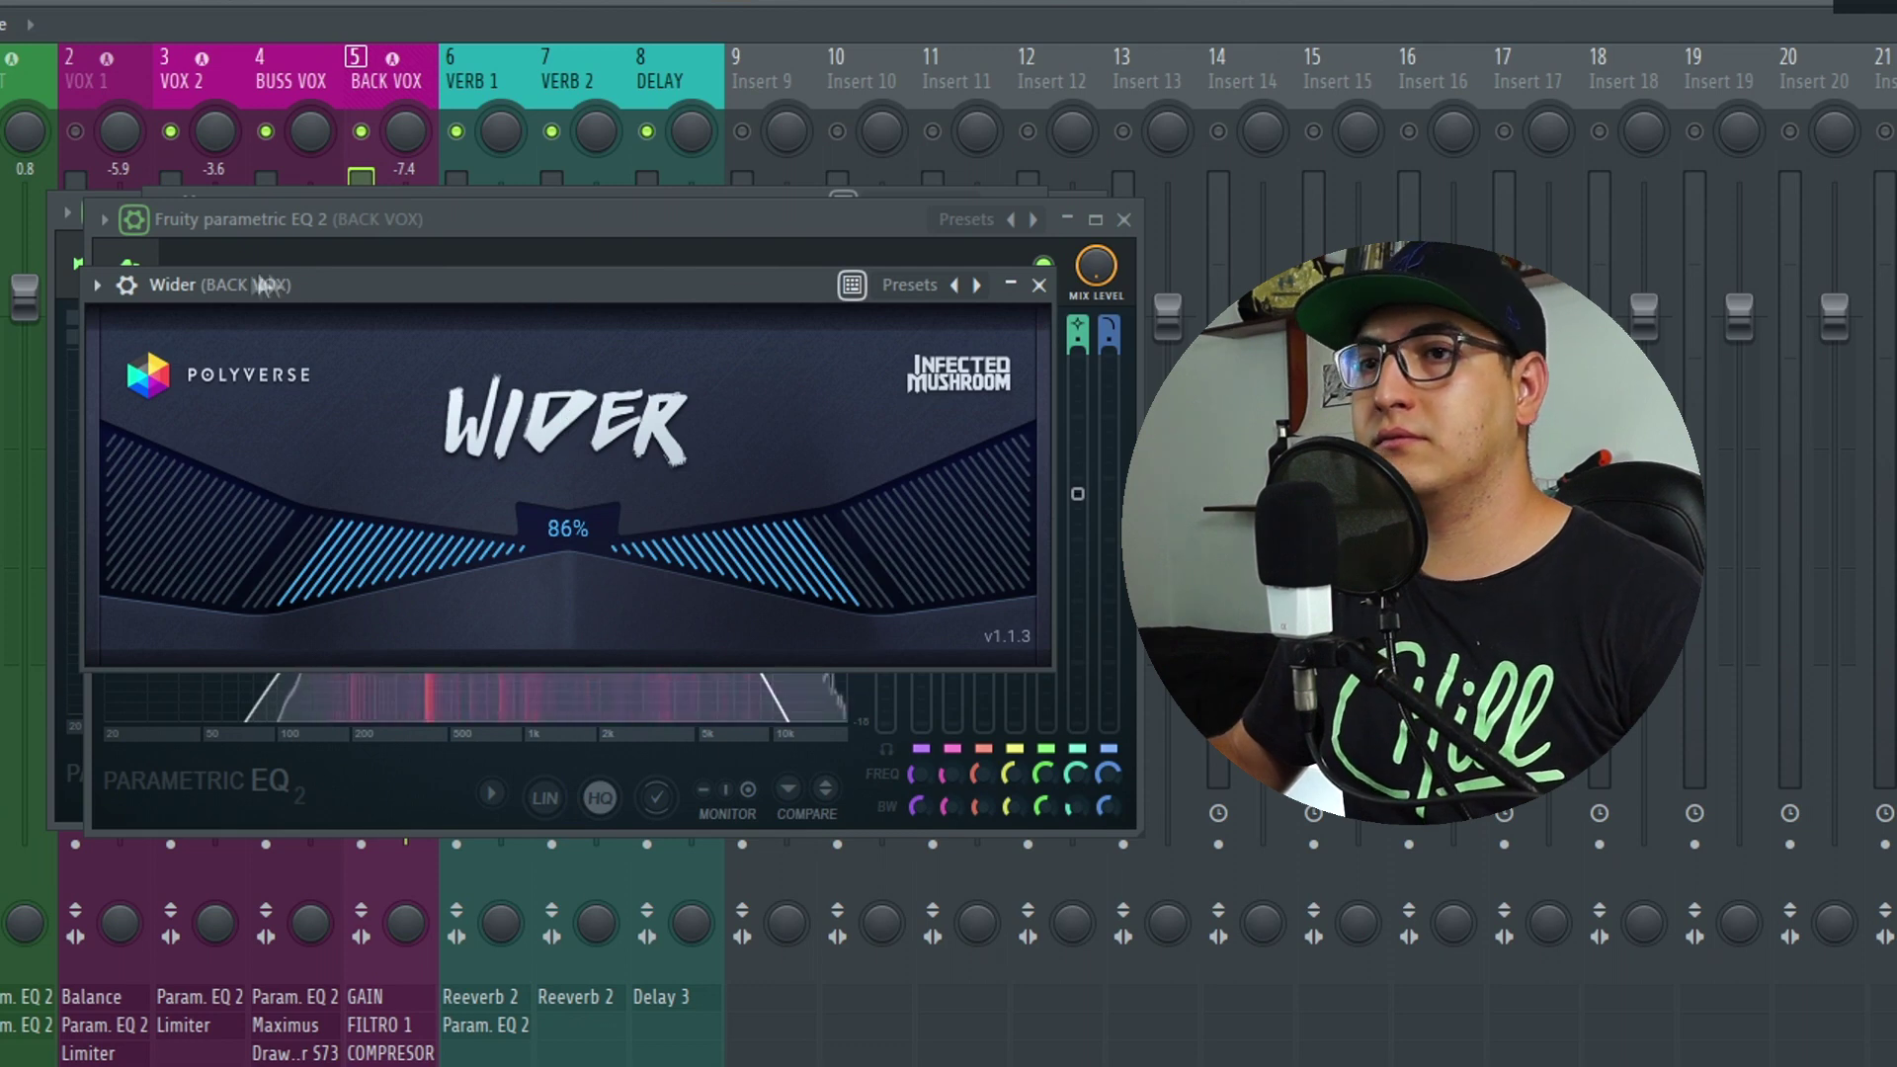
left_click(126, 284)
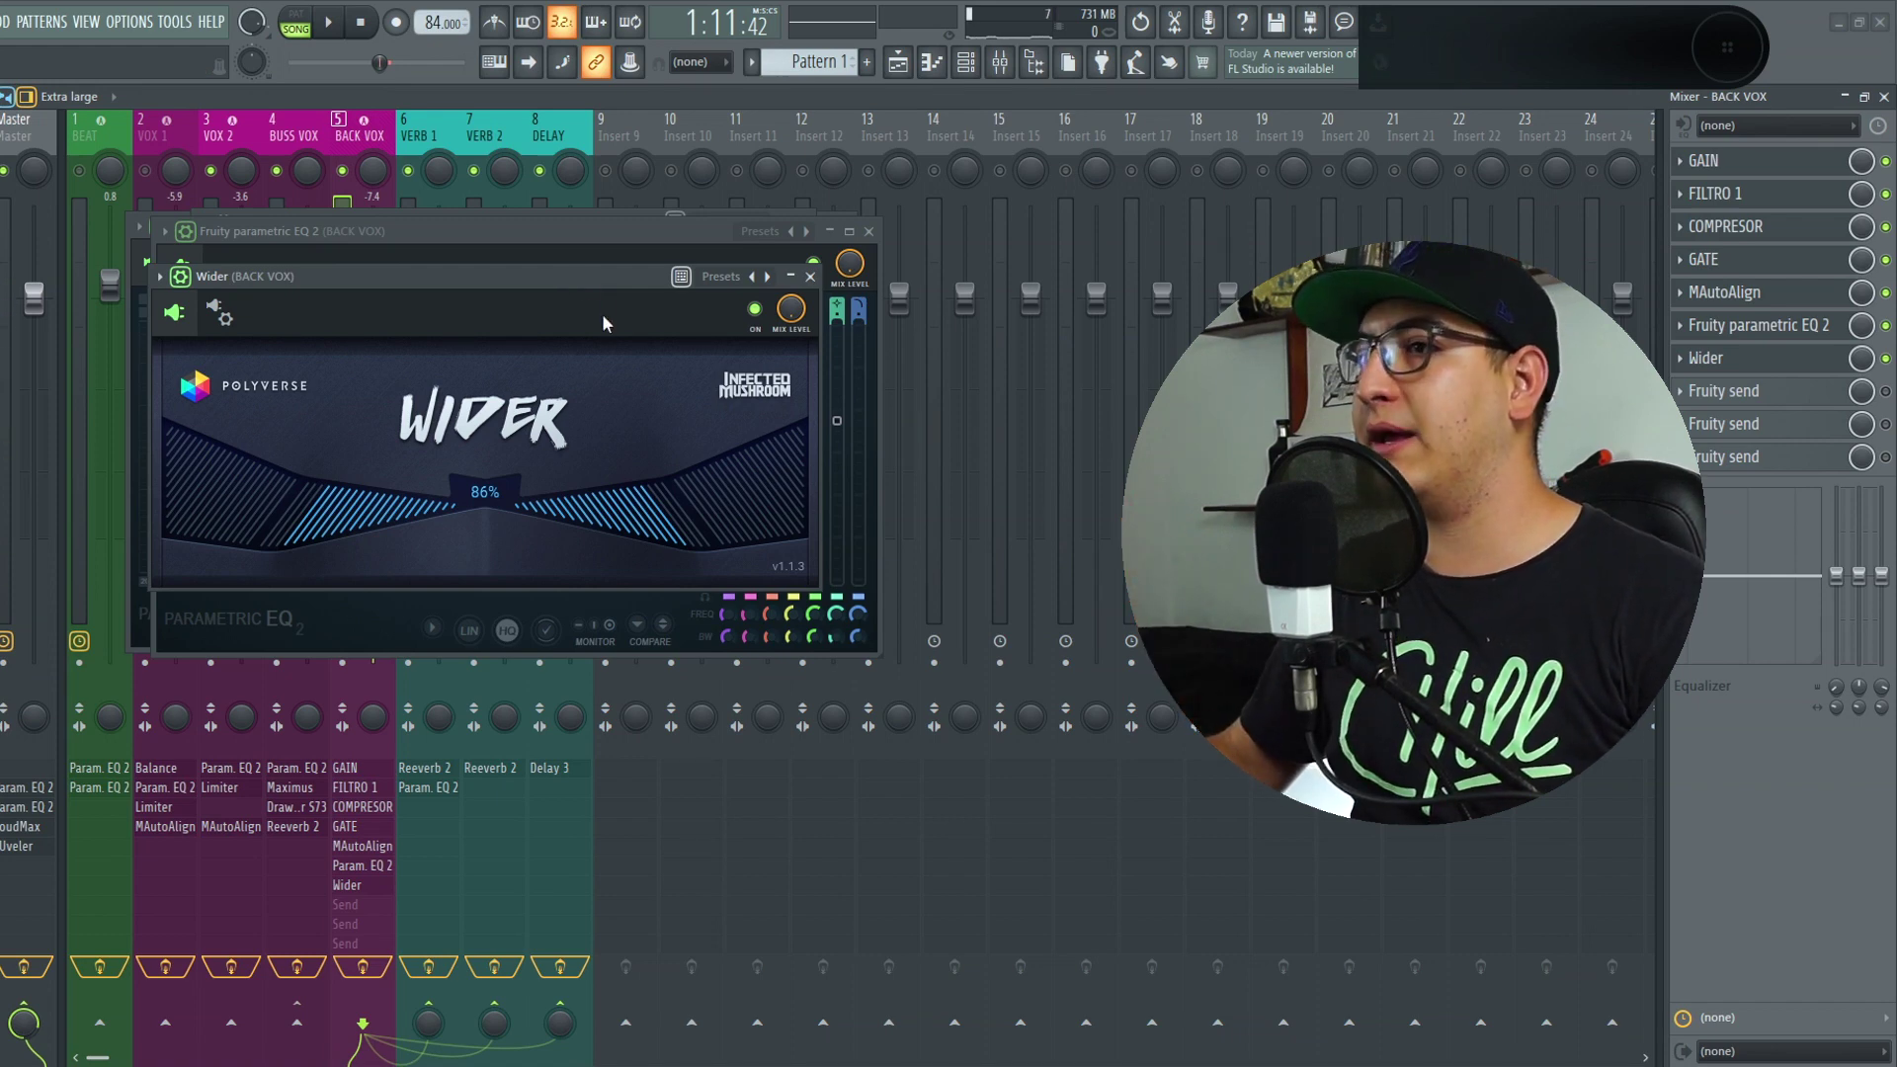
Step: Close all open plugin windows and select the VERB 1, VERB 2 and DELAY mixer tracks together
key("Escape")
key("Escape")
key("Escape")
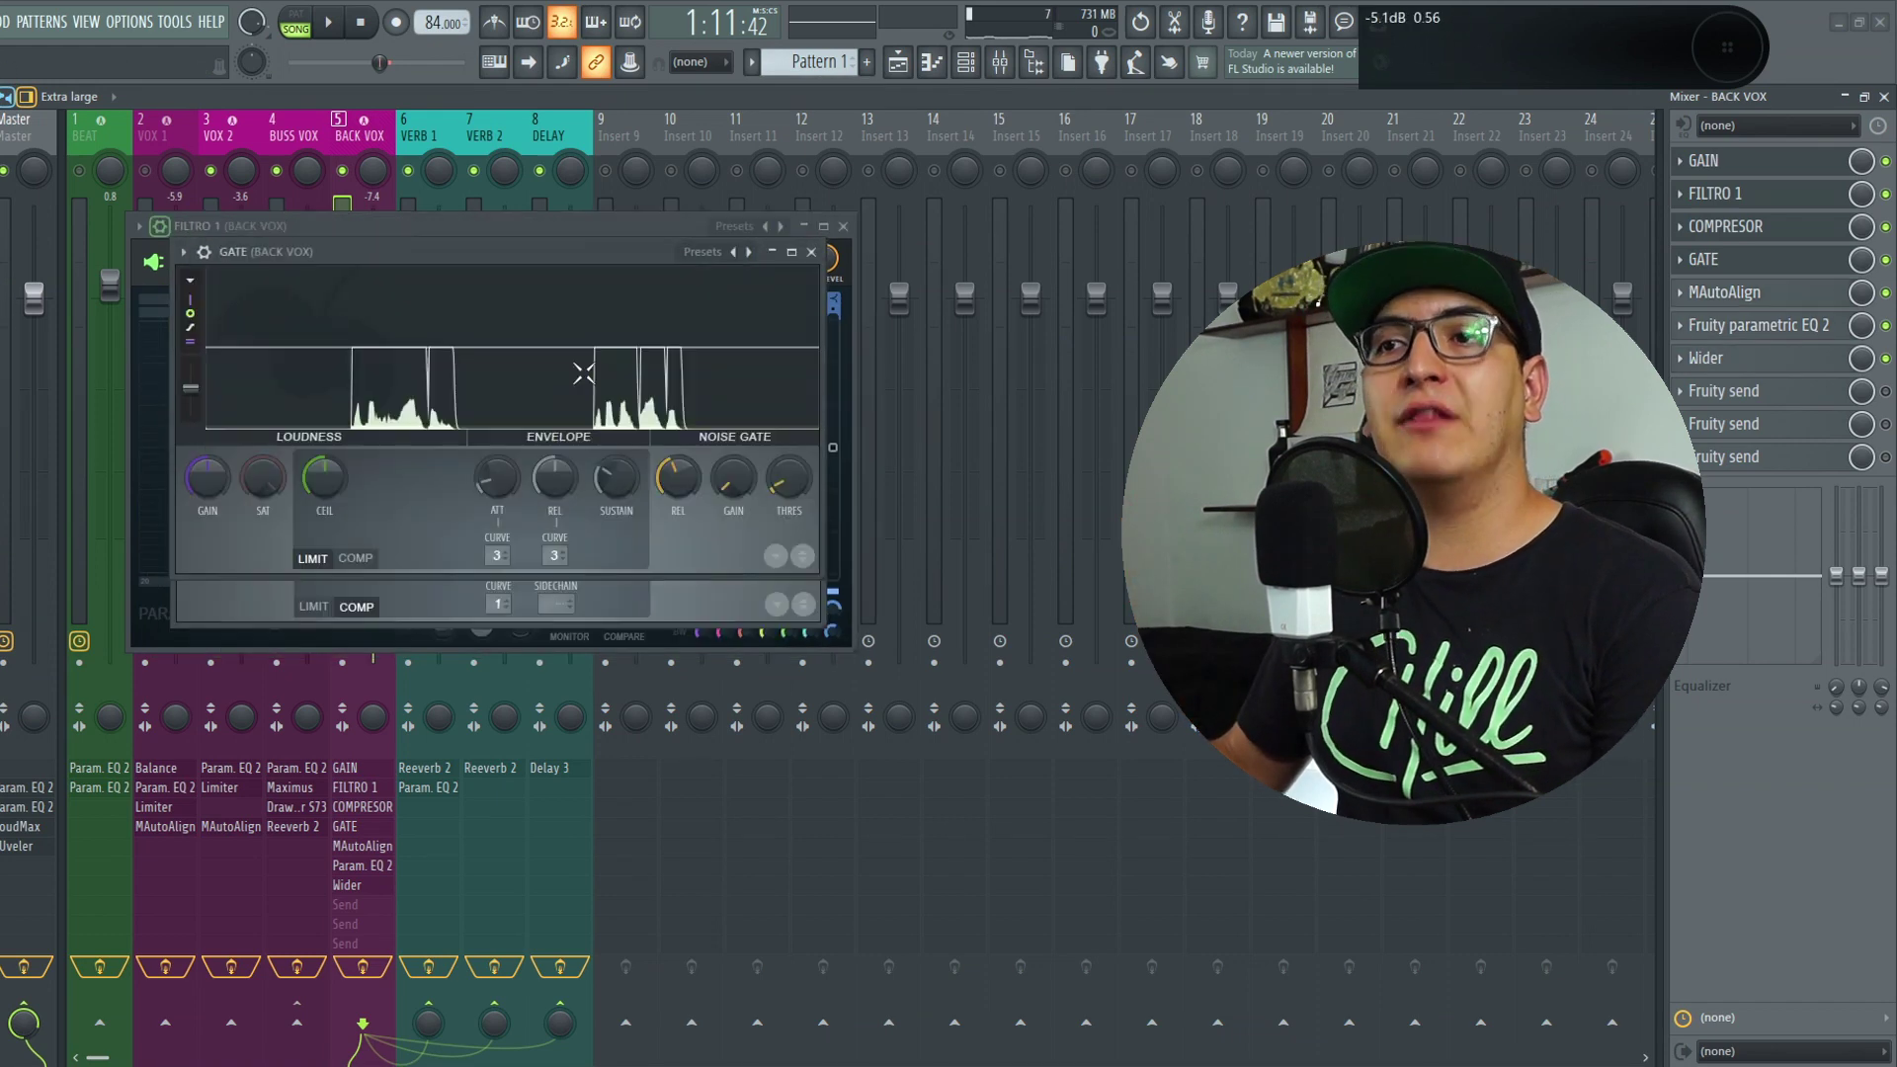
key("Escape")
key("Escape")
key("Escape")
key("Escape")
left_click_drag(413, 139, 559, 144)
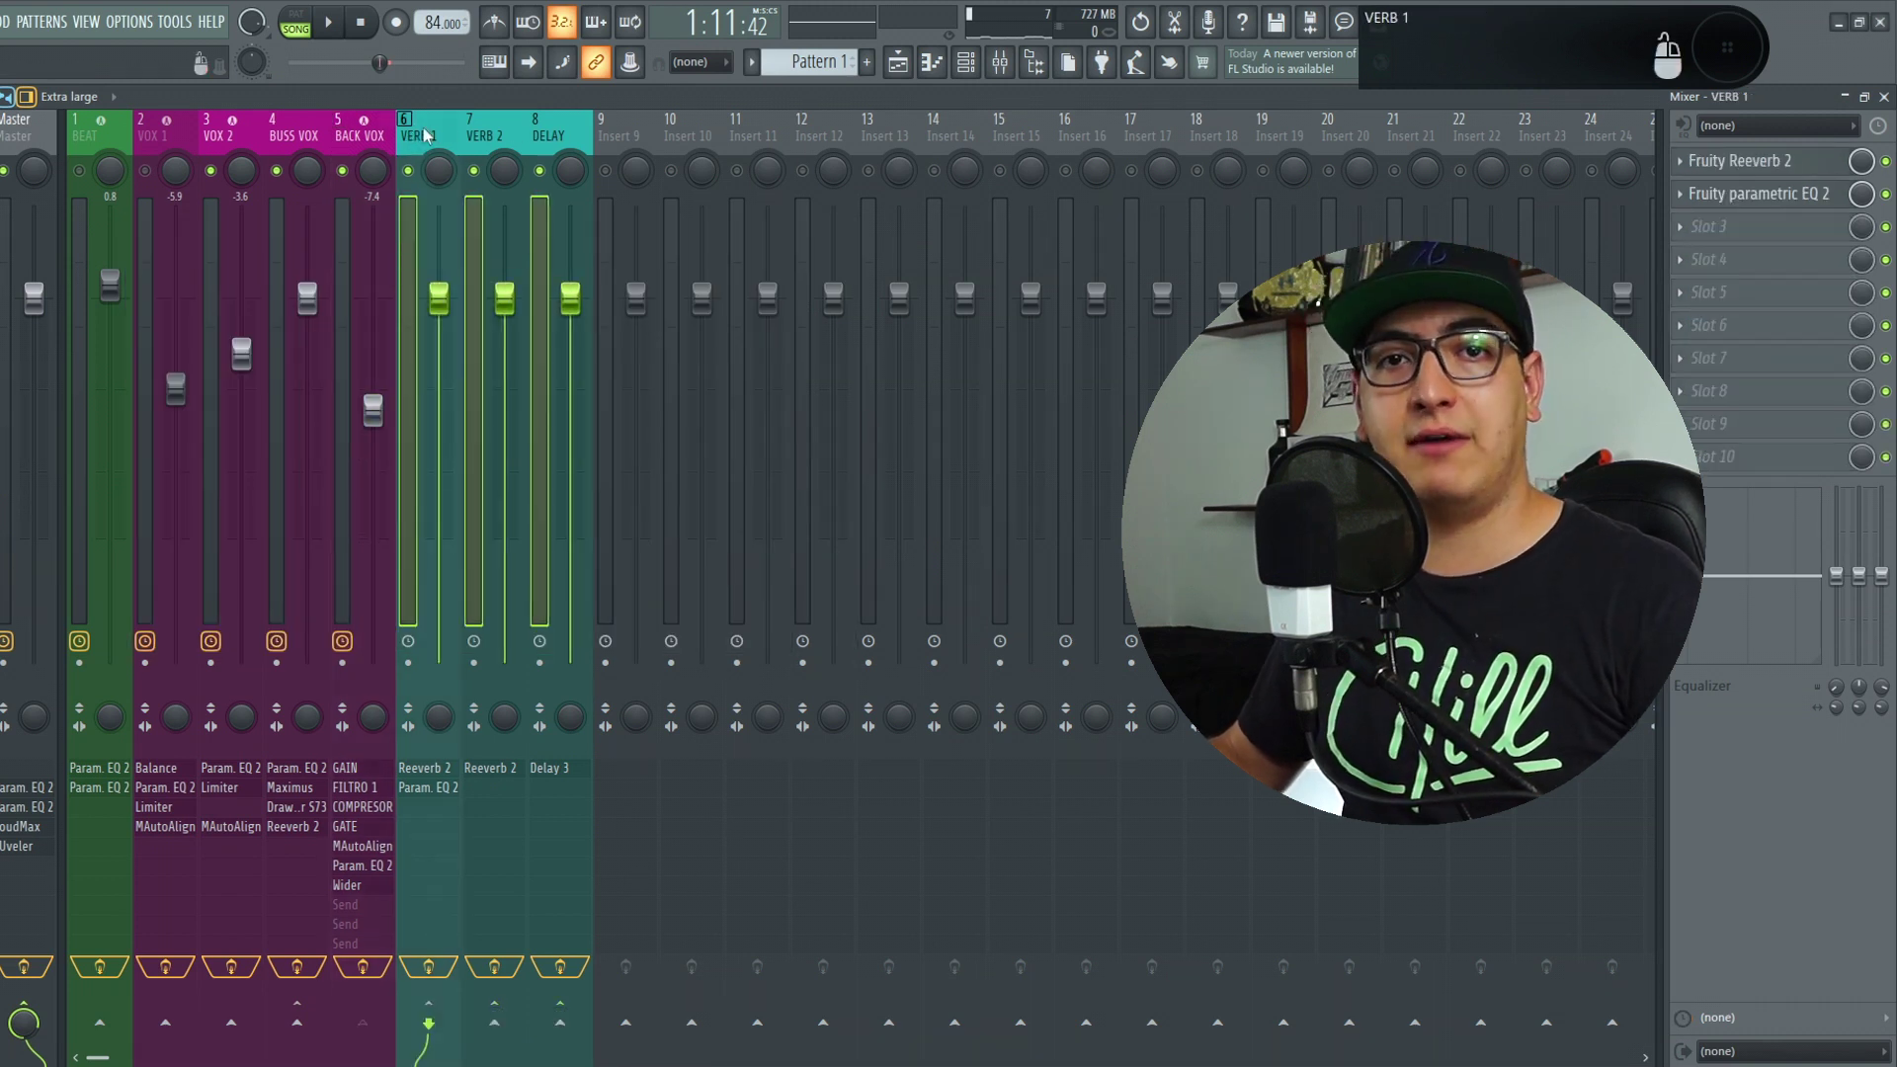
Step: Enable the first Fruity send on BACK VOX and audition Fruity Reeverb 2 on the VERB 1 track
left_click(504, 134)
left_click(367, 140)
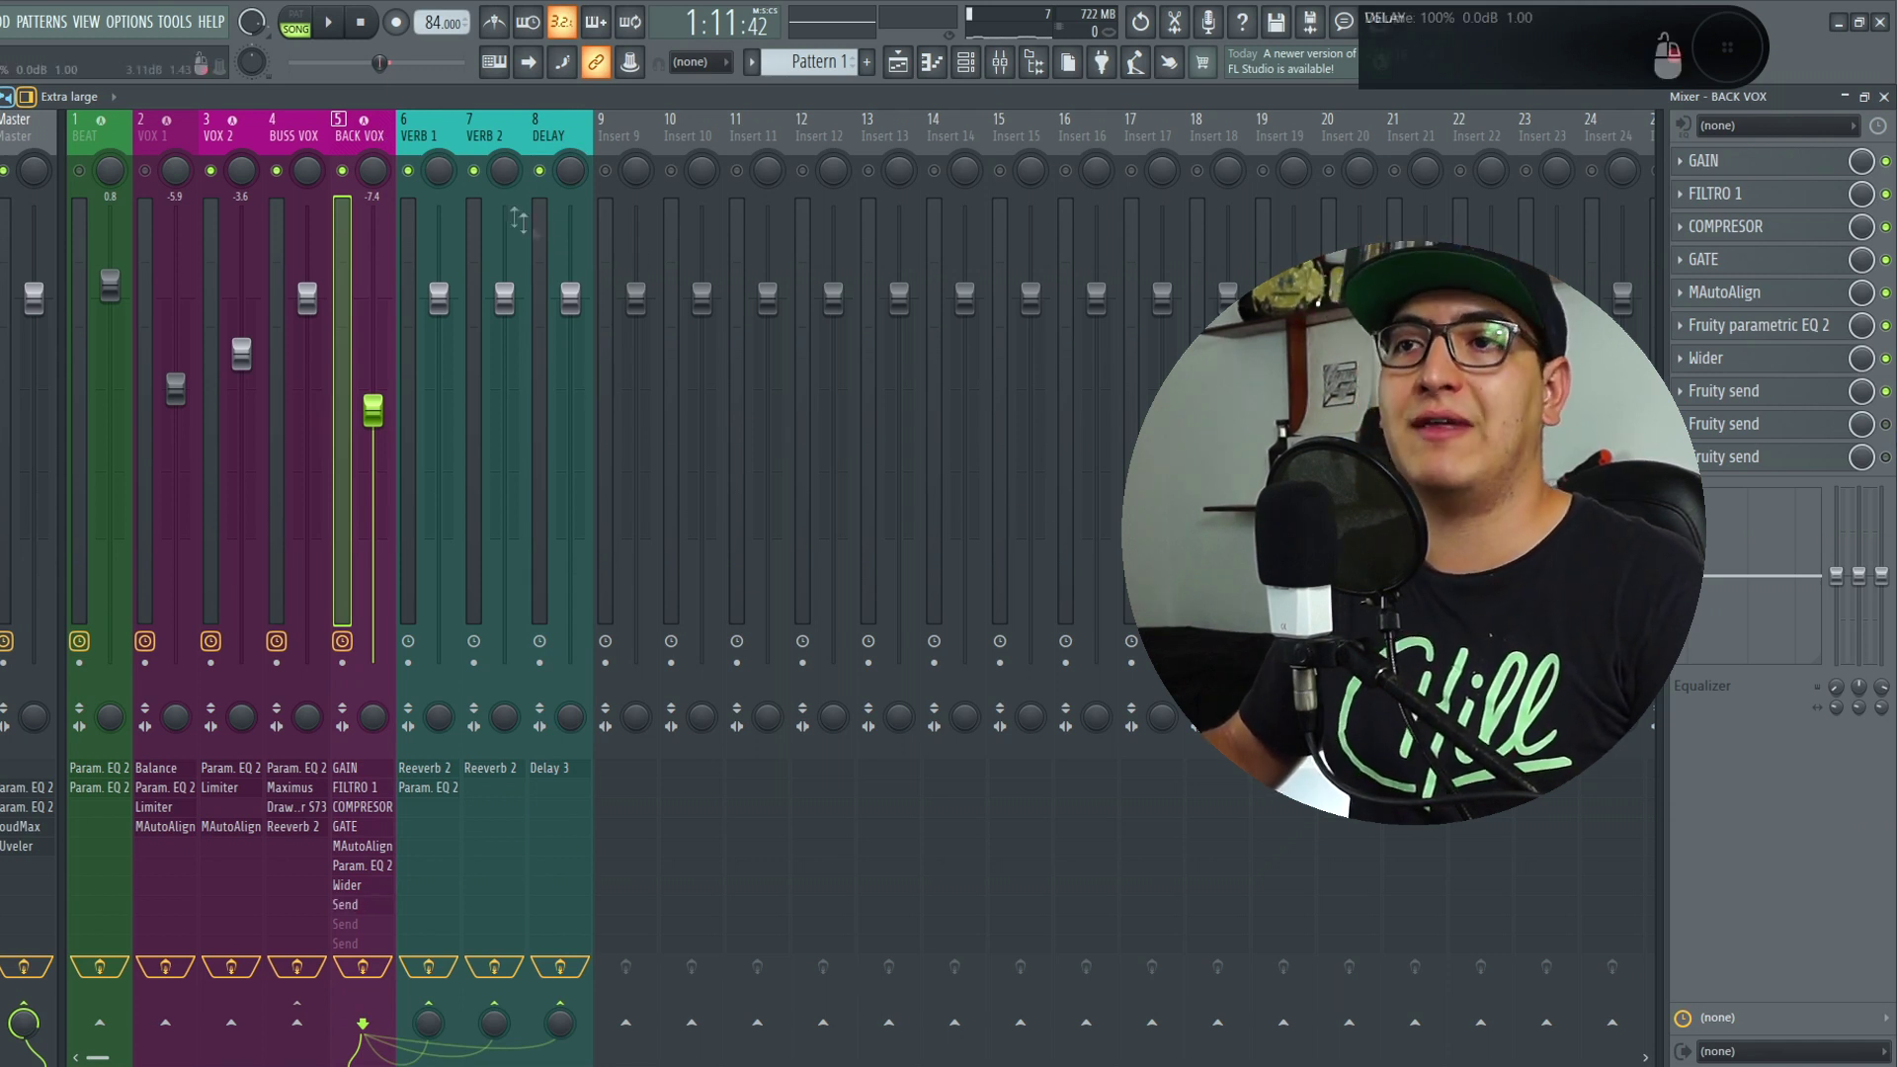
left_click(423, 132)
left_click(1764, 162)
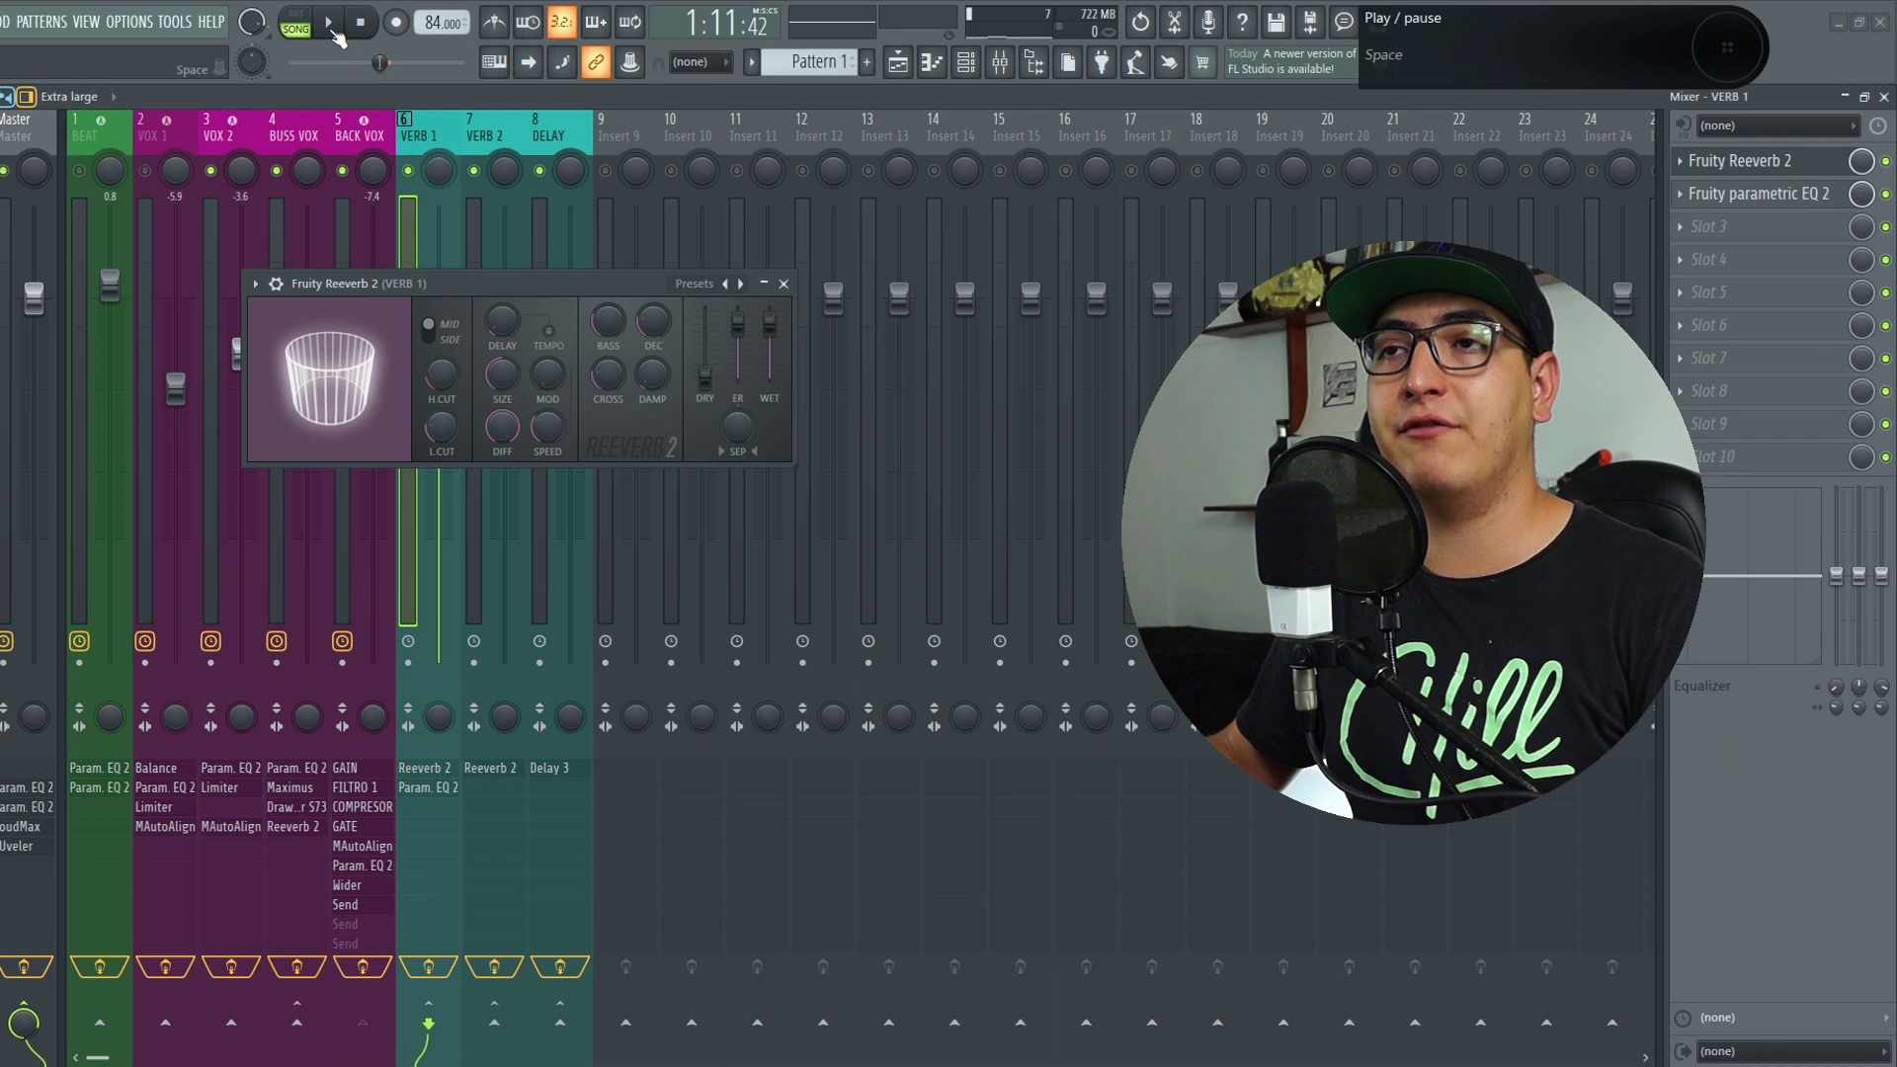
key("space")
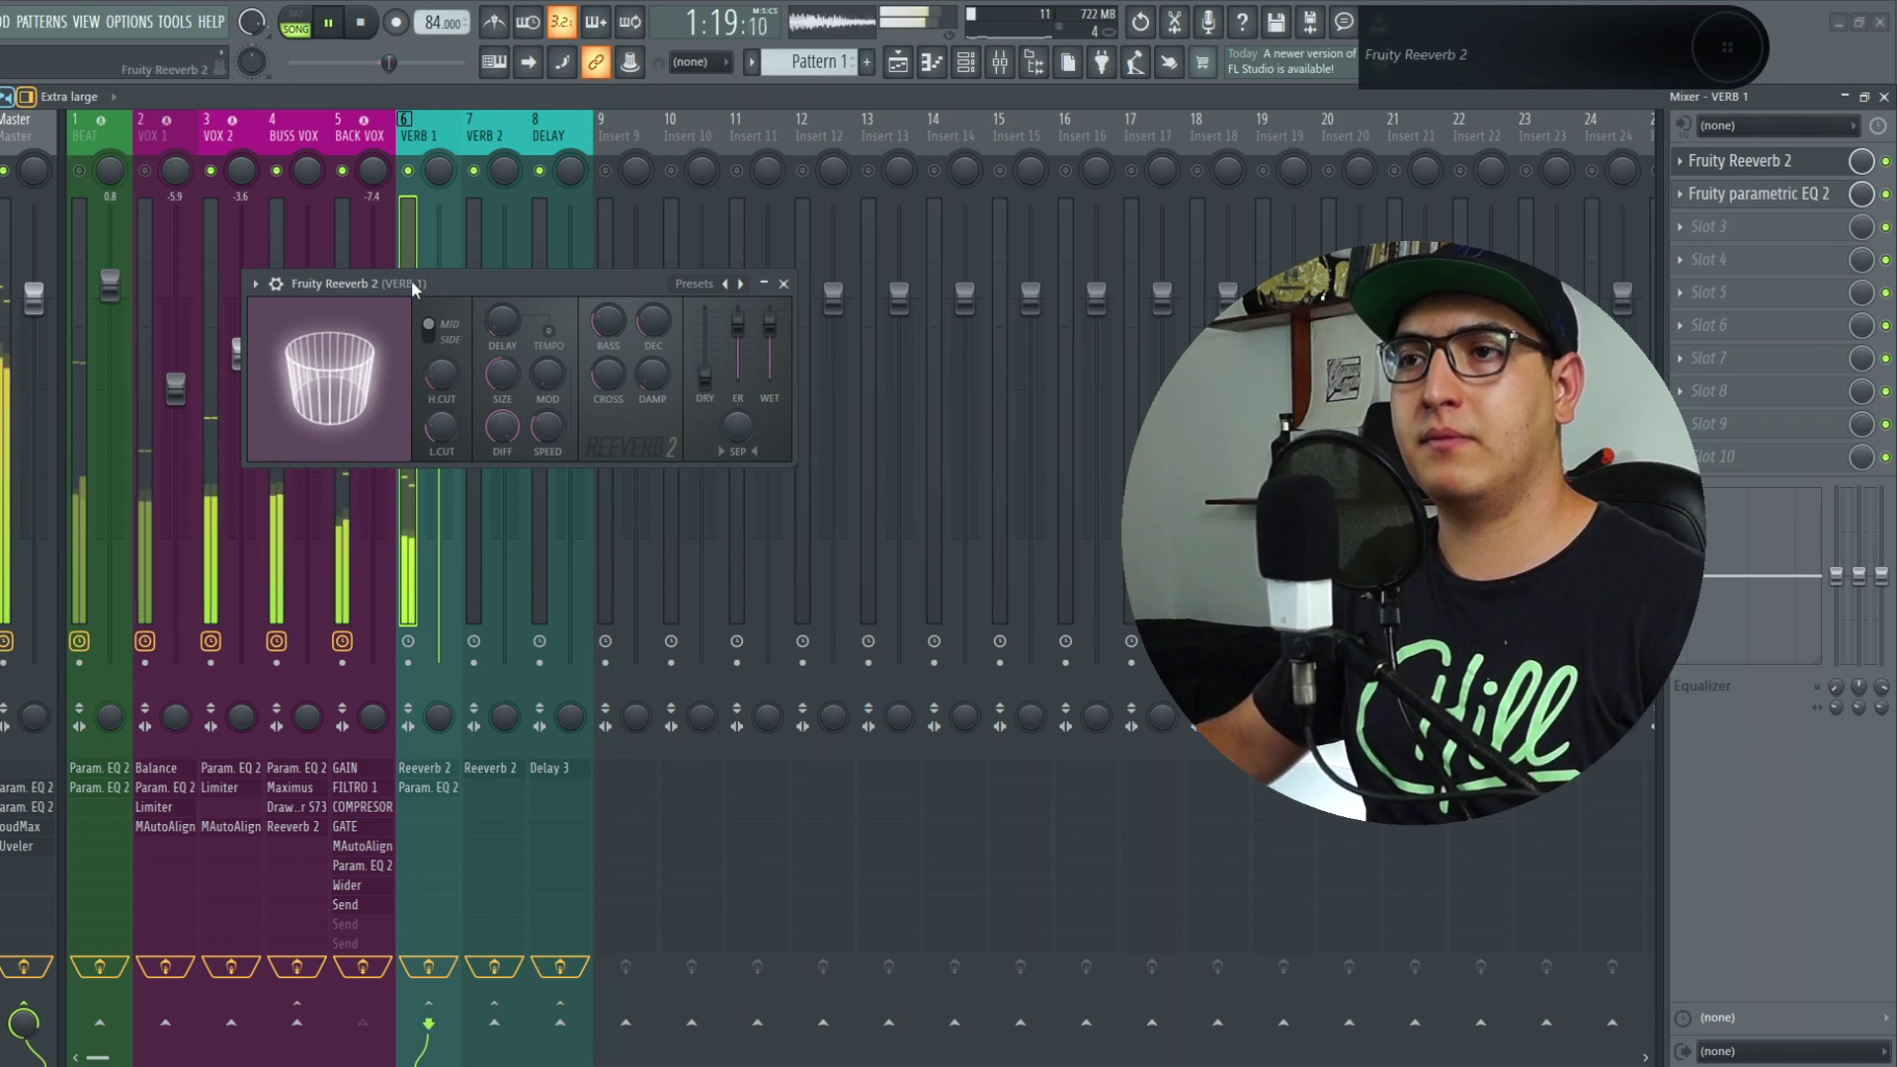
key("space")
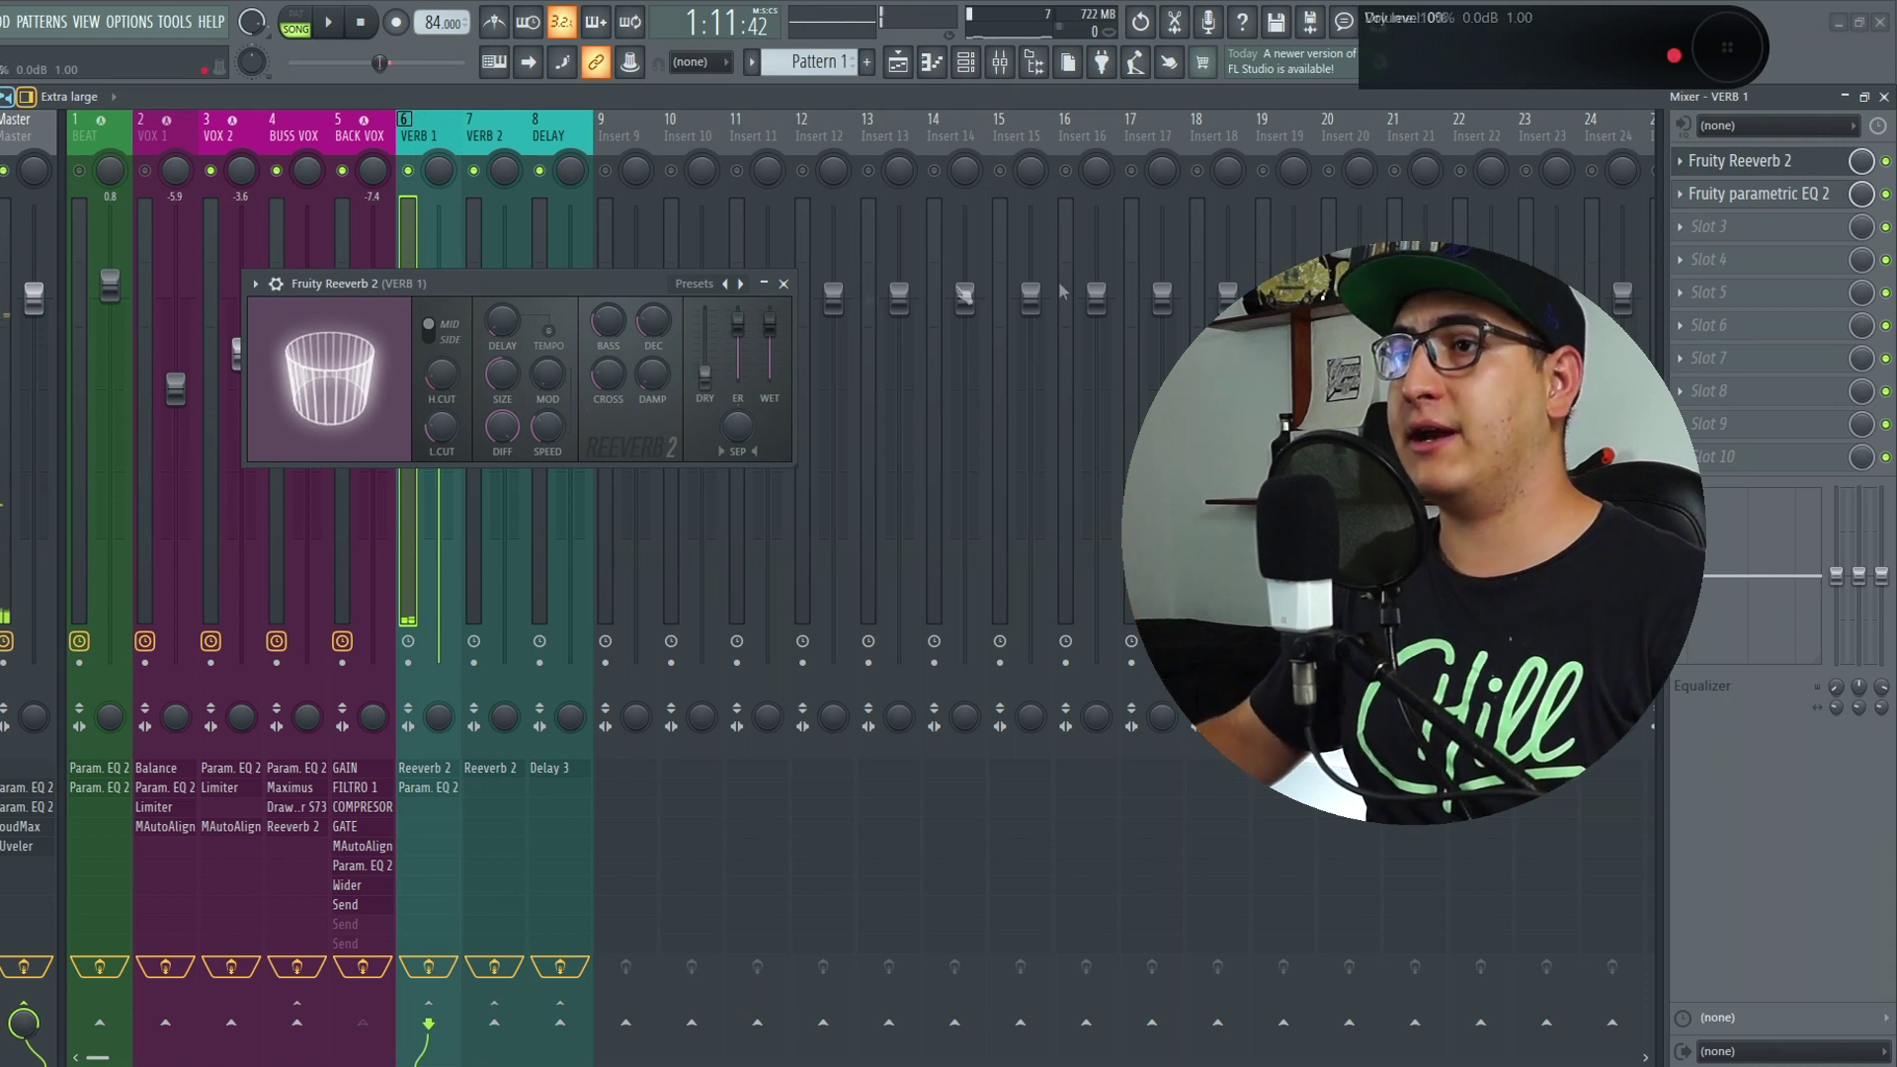
Step: Compare VERB 1 with Fruity parametric EQ 2 bypassed and enabled during playback, and close both plugin windows
left_click(1804, 195)
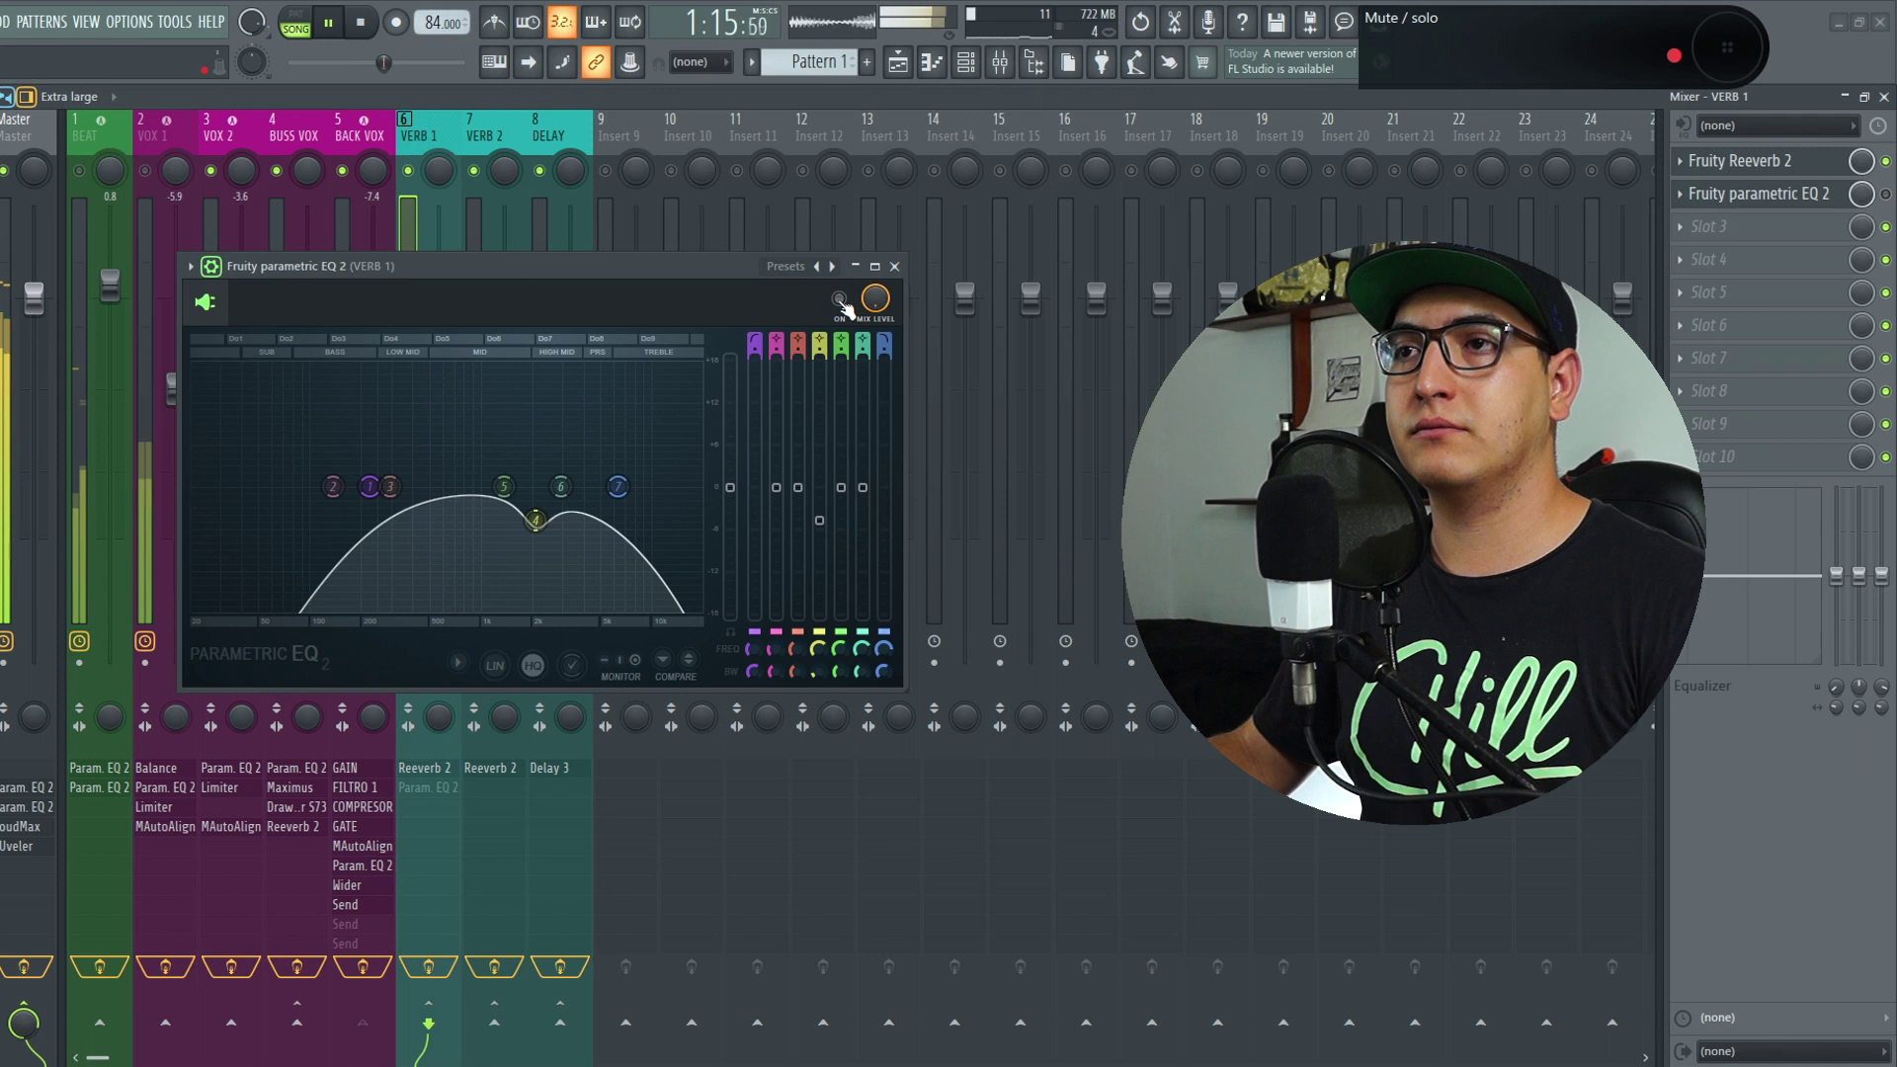
left_click(840, 301)
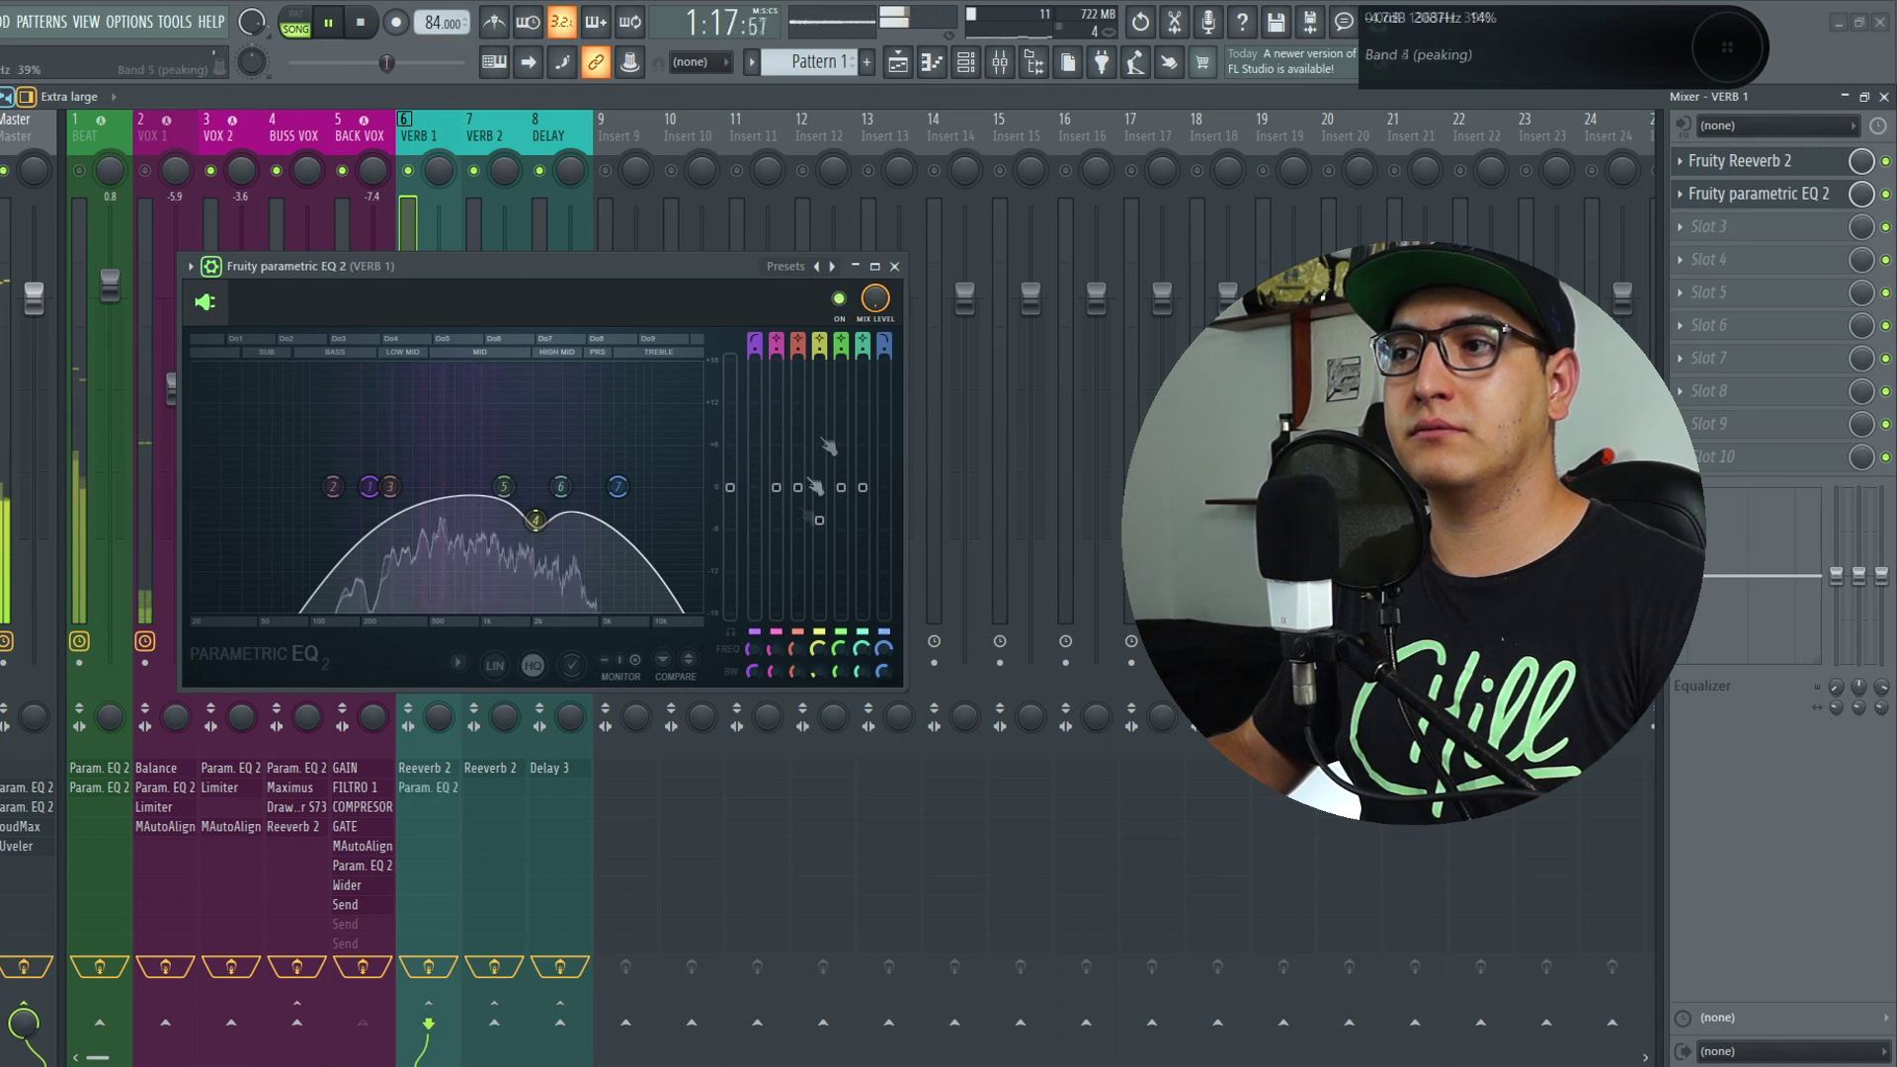
left_click(360, 21)
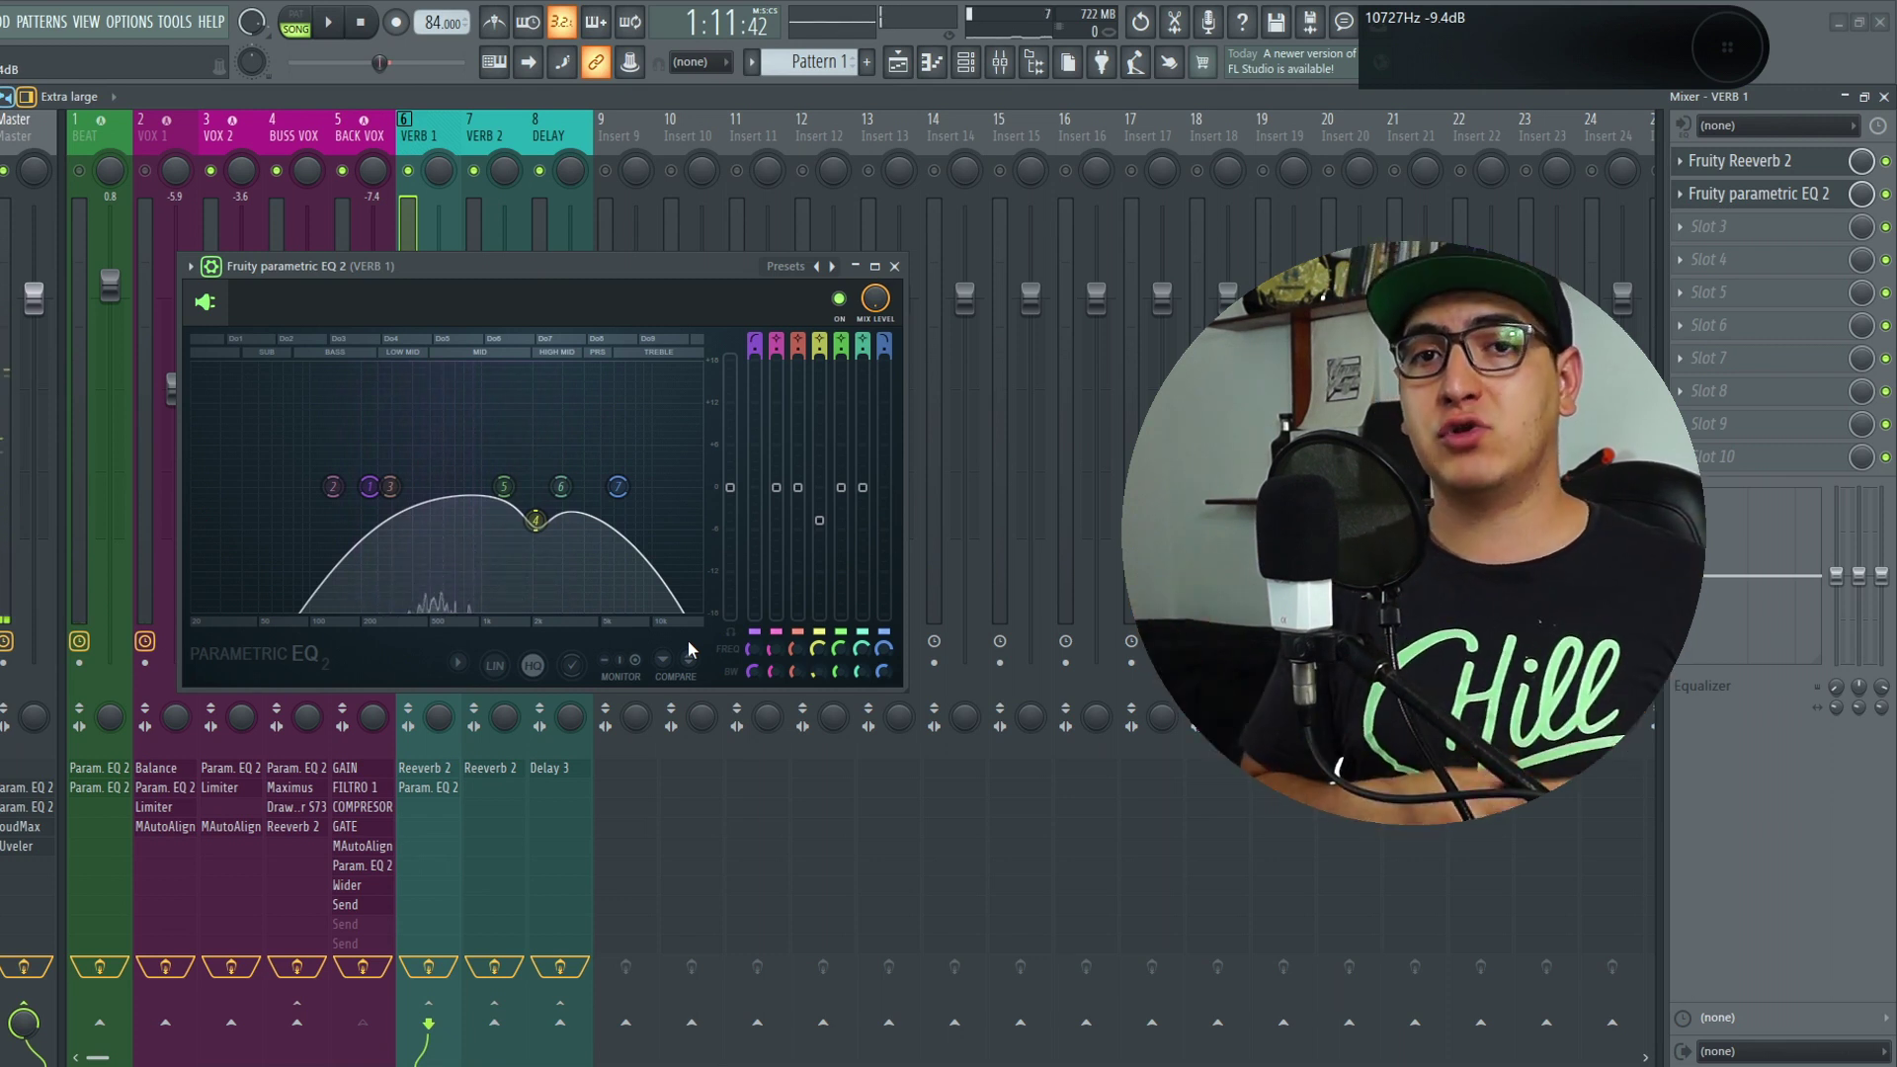
left_click(894, 266)
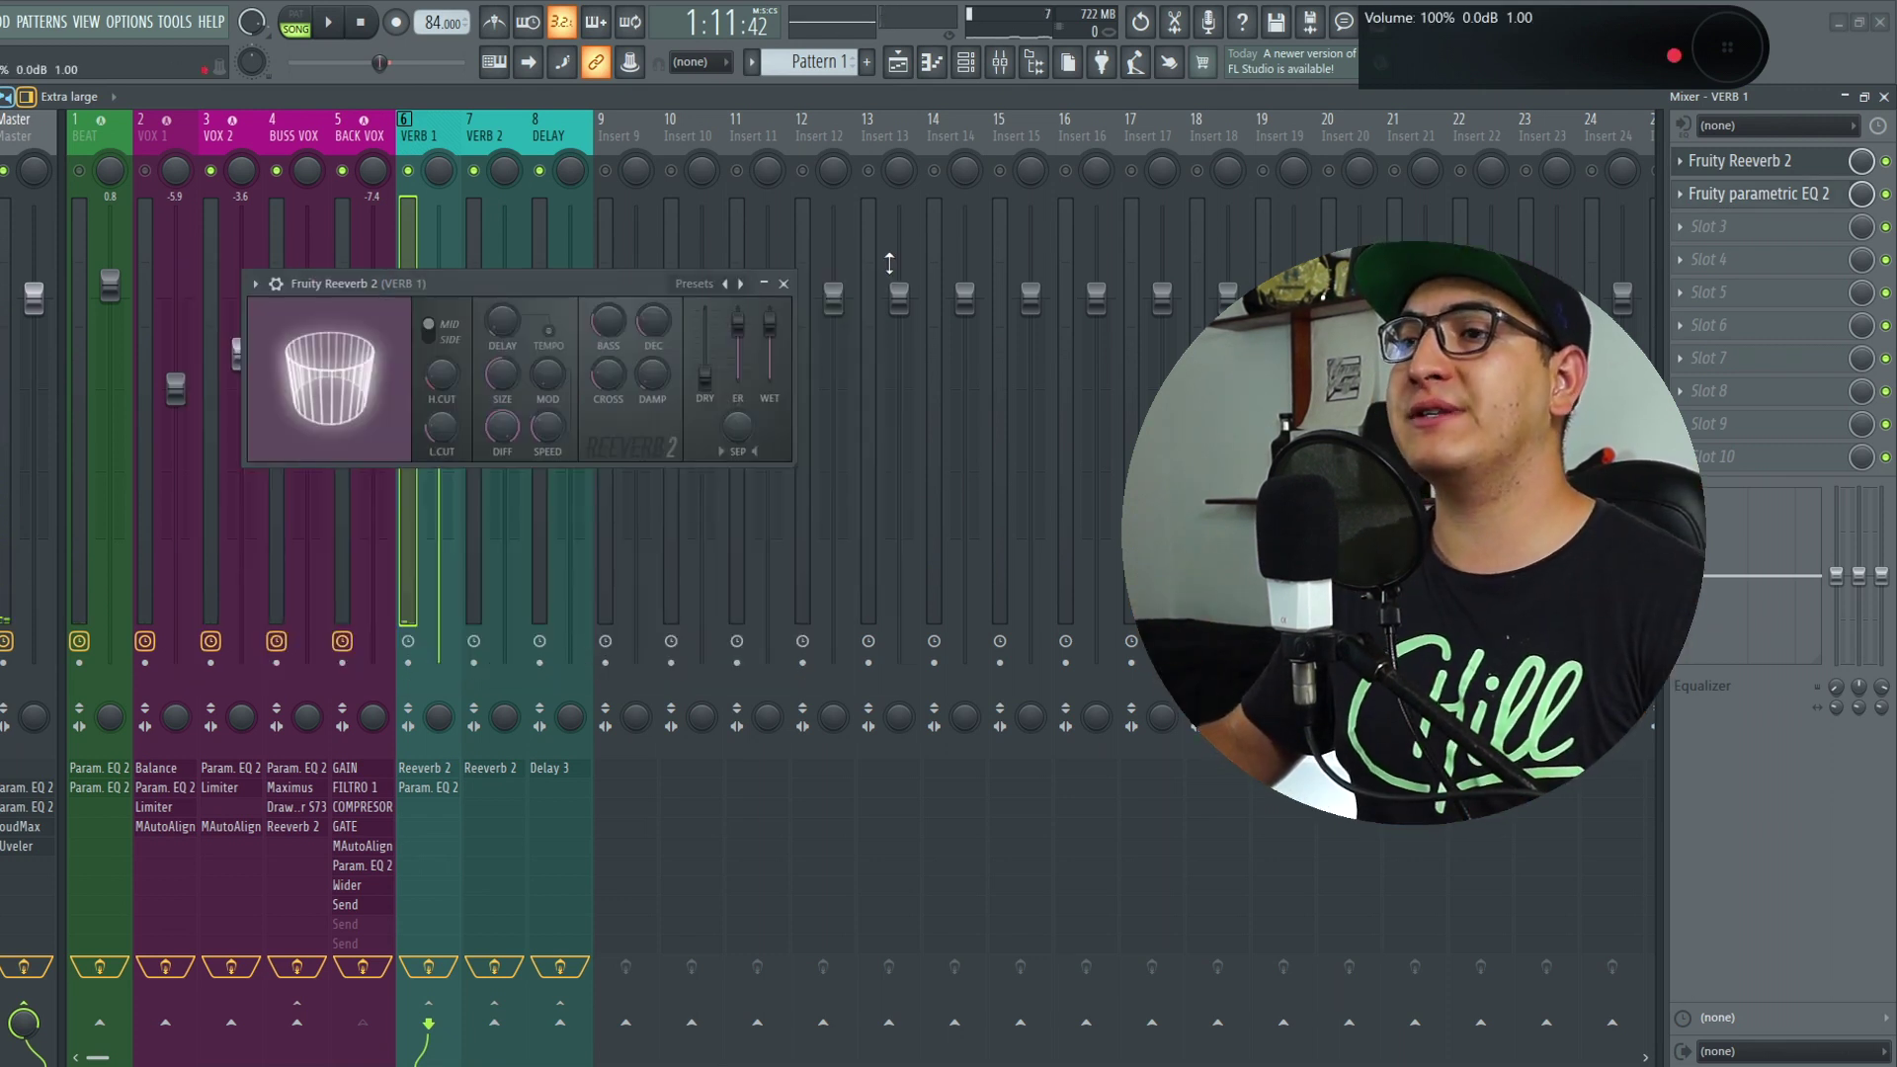
left_click(787, 287)
Step: Enable the second Fruity send on BACK VOX and audition Fruity Reeverb 2 on VERB 2, muting and unmuting that track
left_click(358, 143)
left_click(1886, 424)
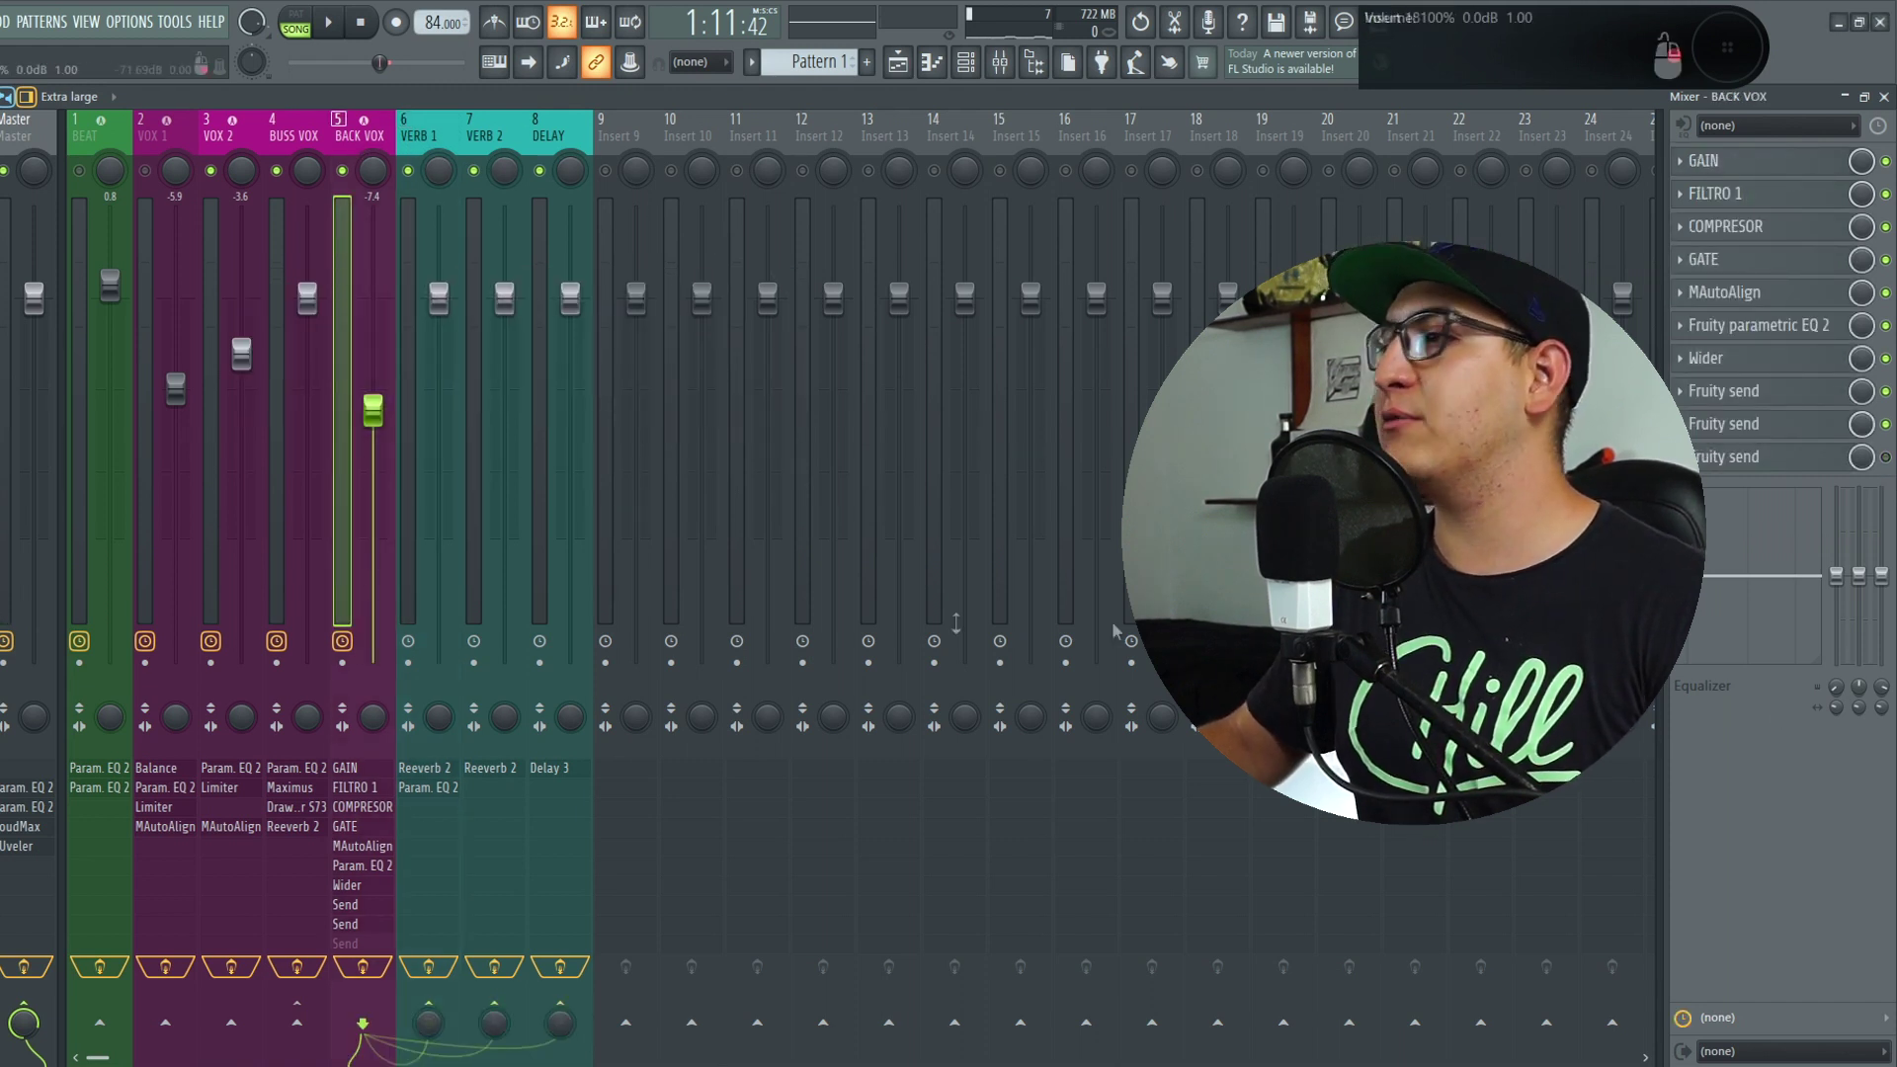
left_click(489, 768)
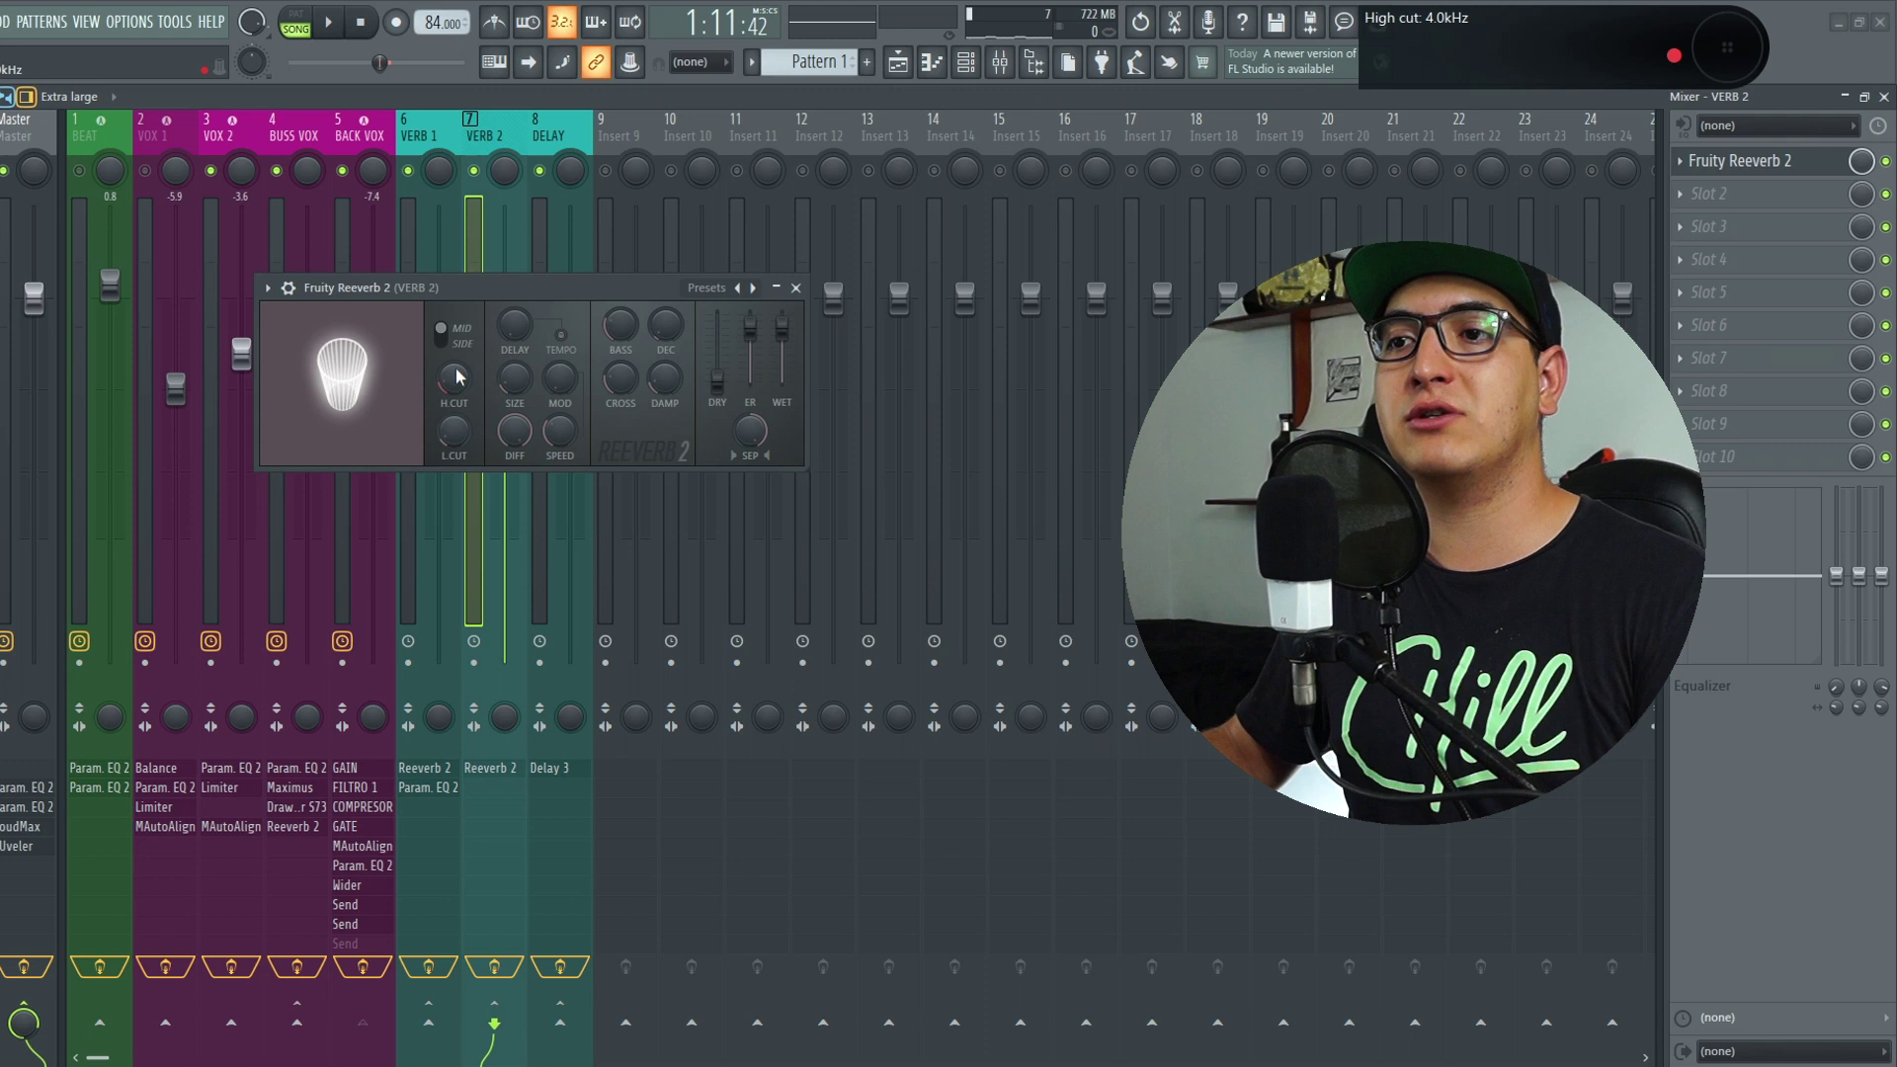
key("space")
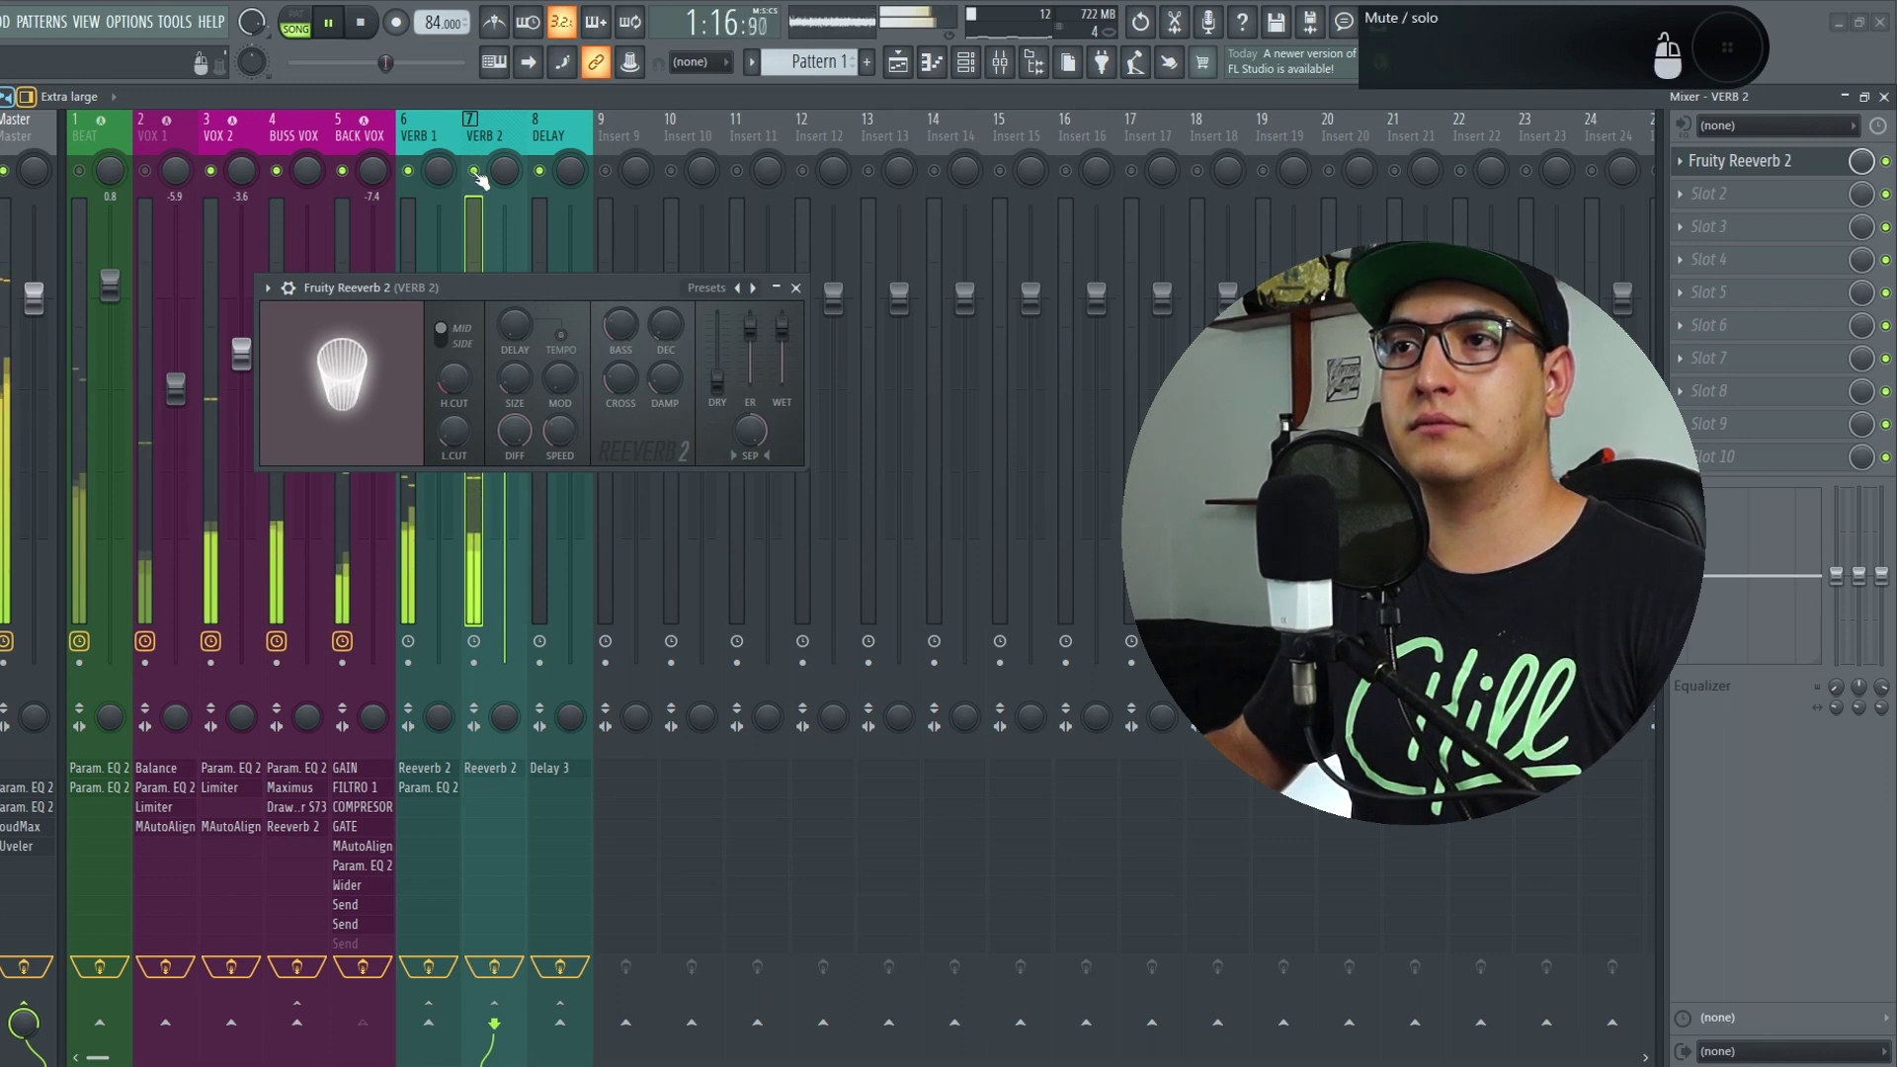
left_click(474, 171)
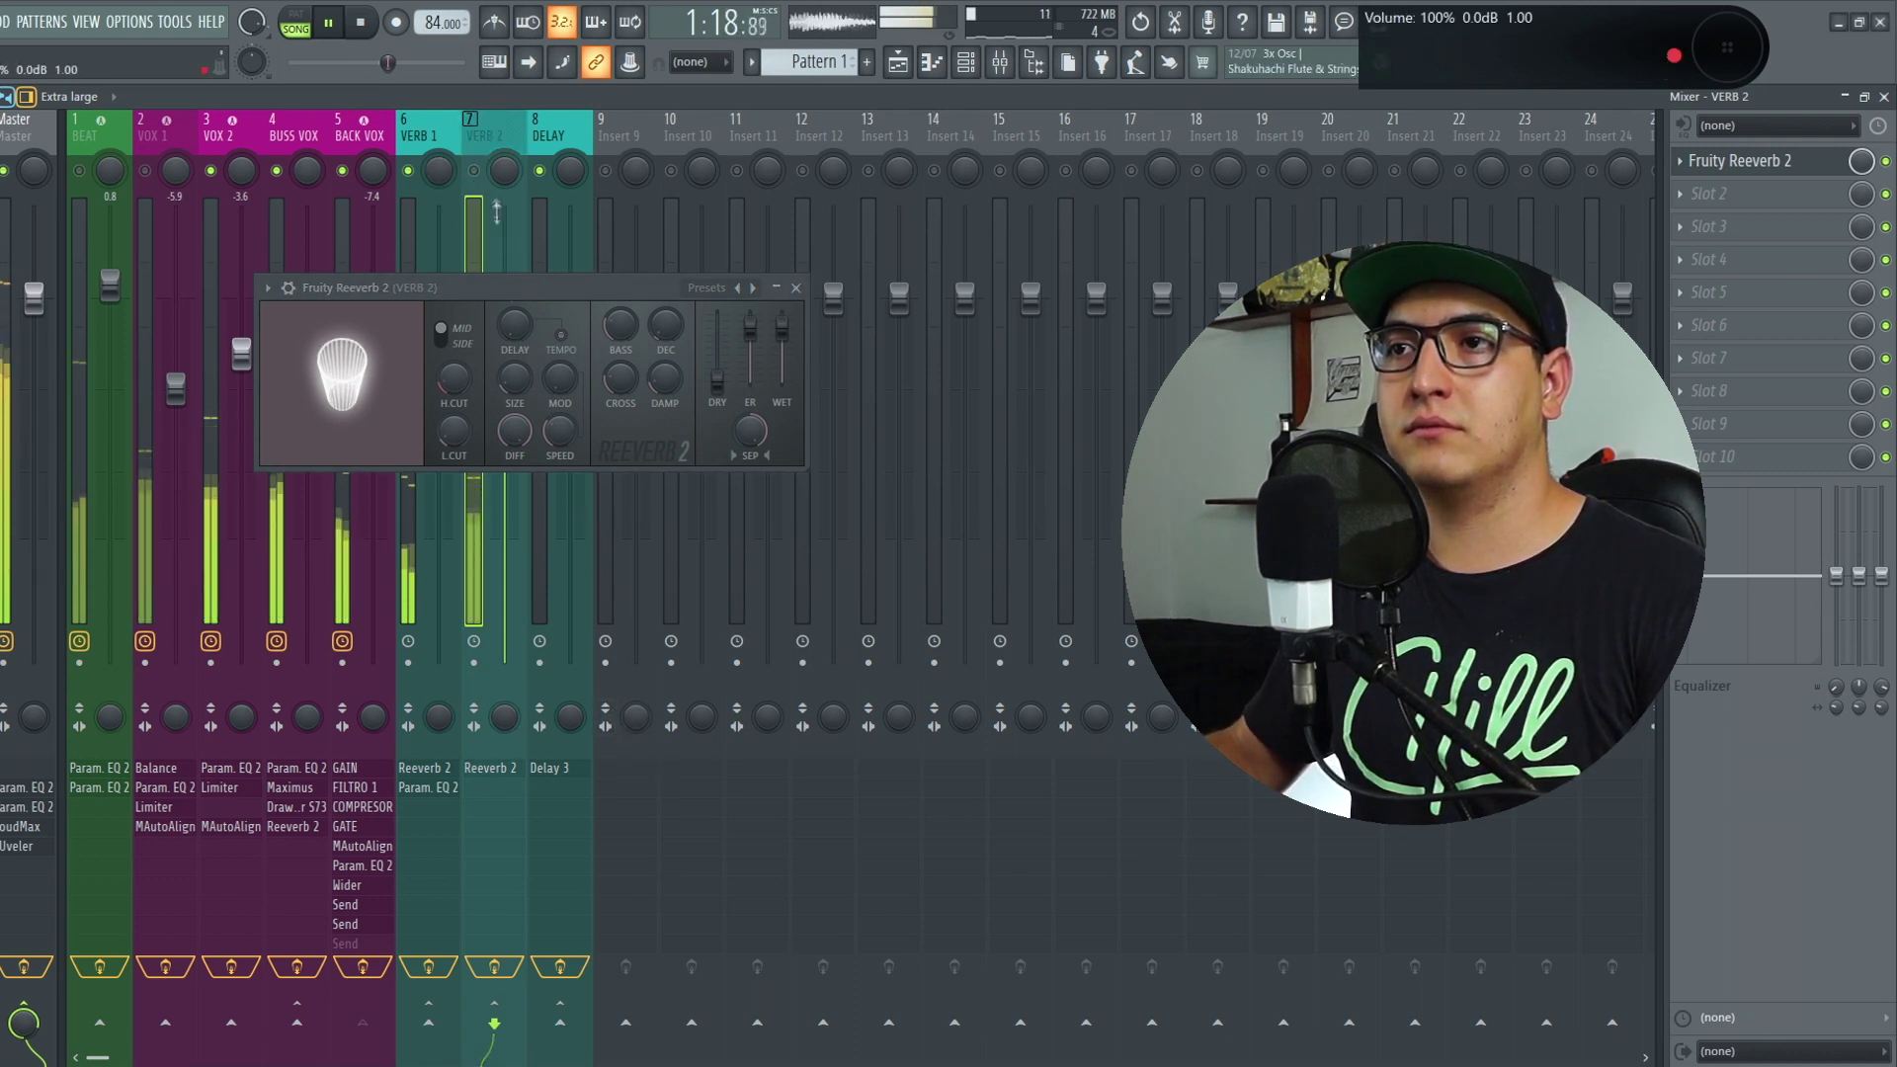
left_click(474, 171)
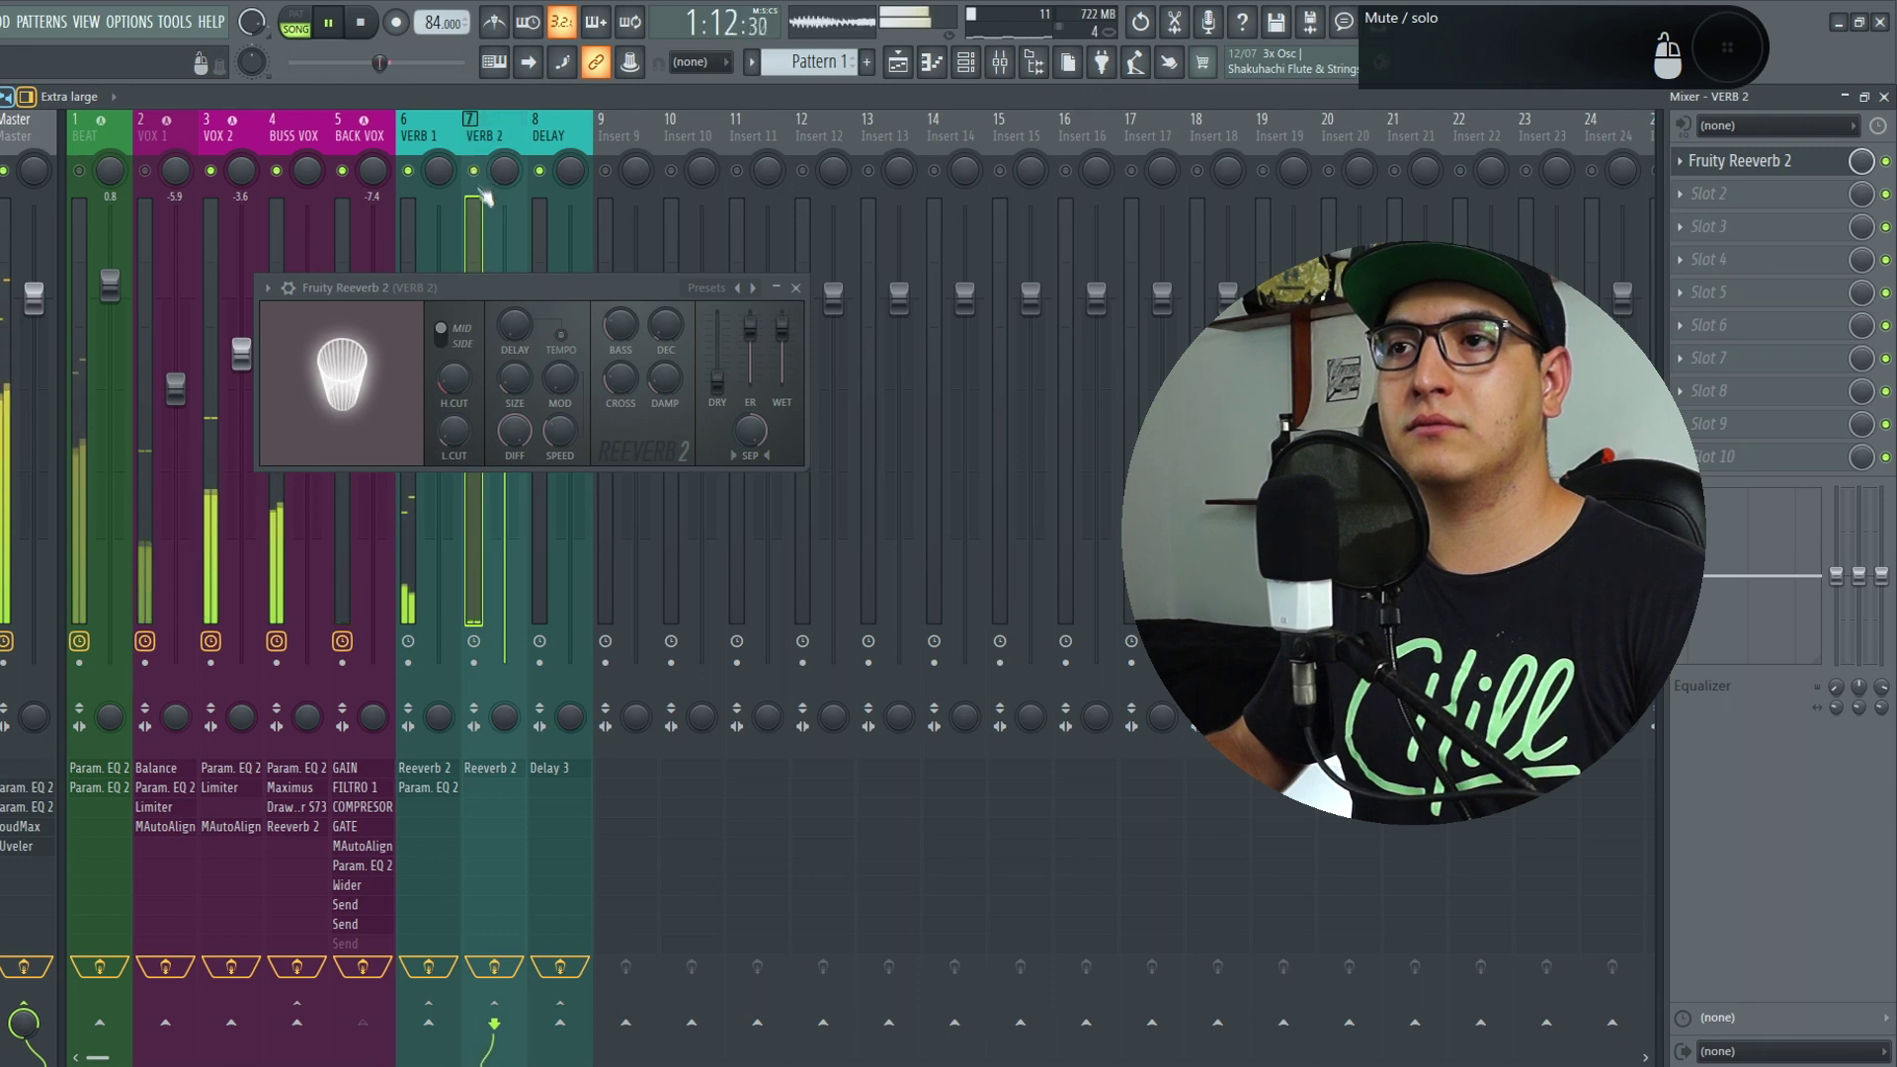
left_click(364, 23)
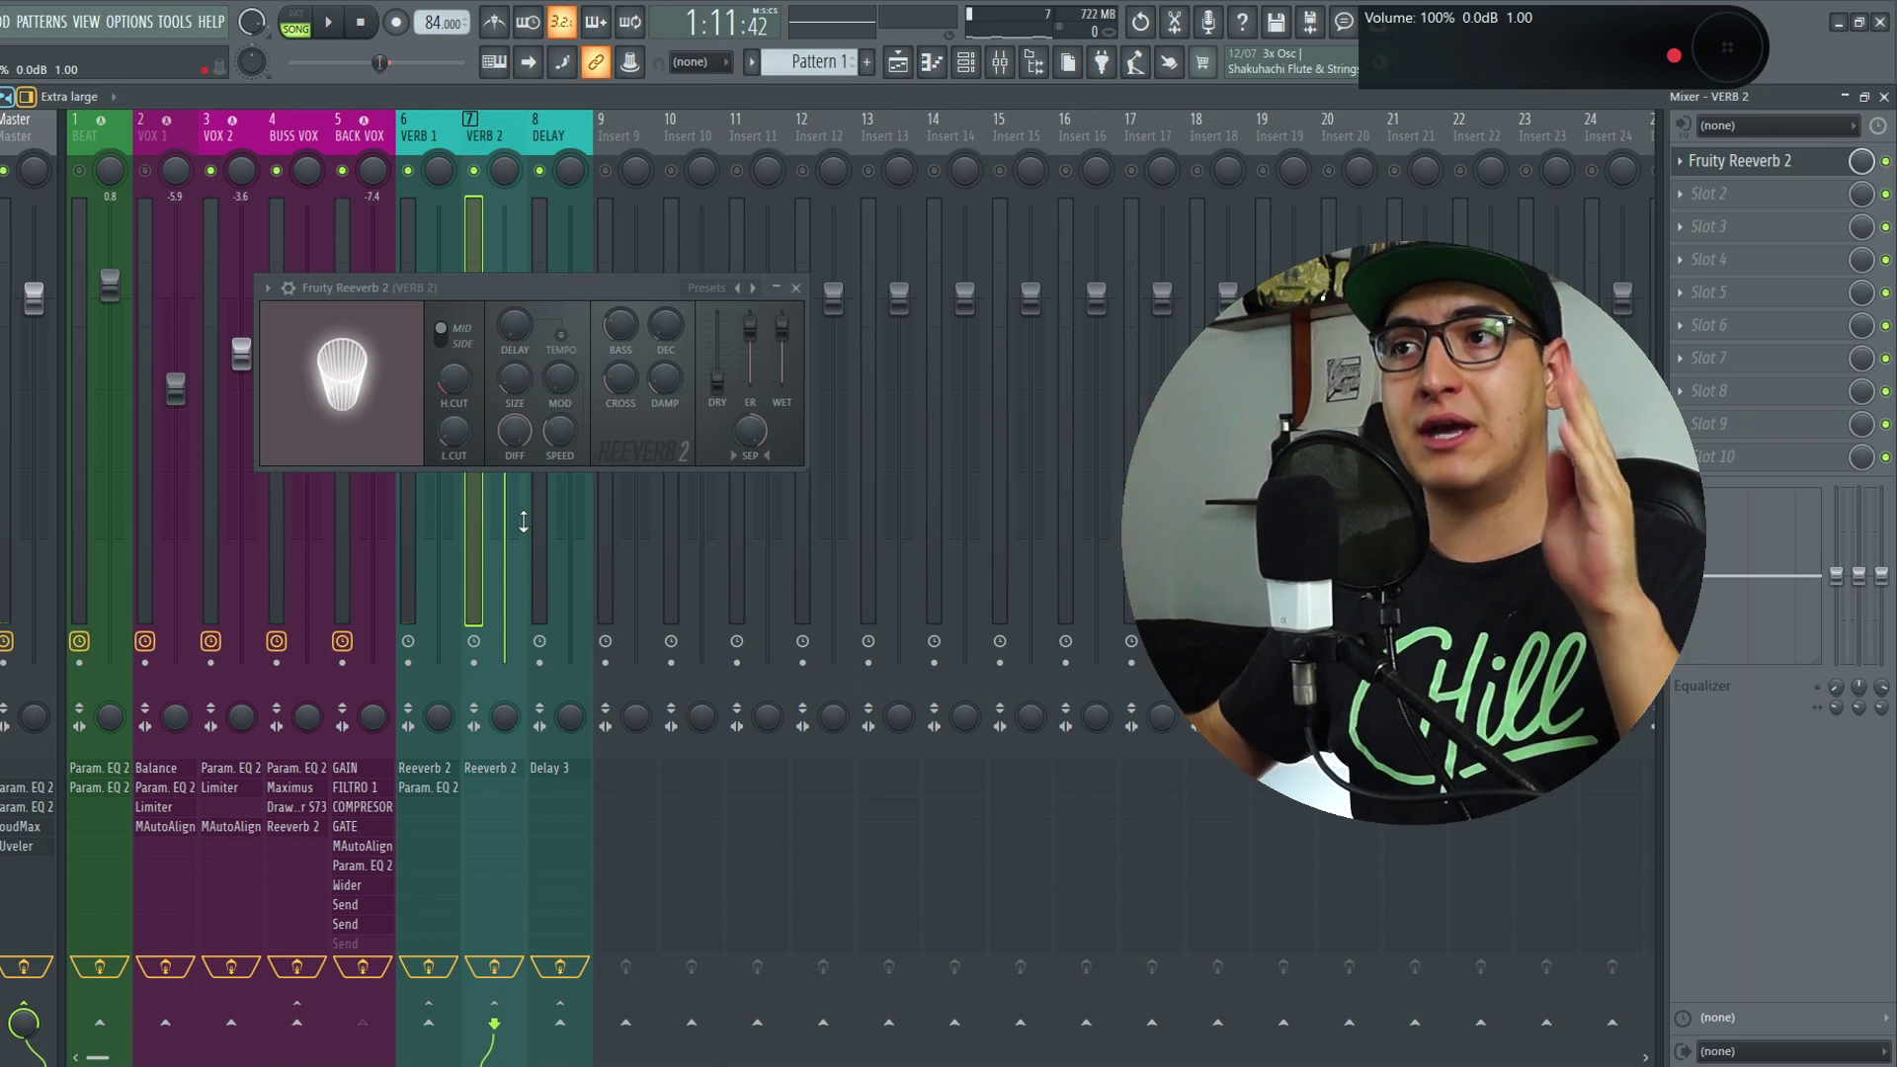
Step: Enable the third Fruity send on BACK VOX and close the Fruity send and Fruity Reeverb 2 windows
left_click(359, 136)
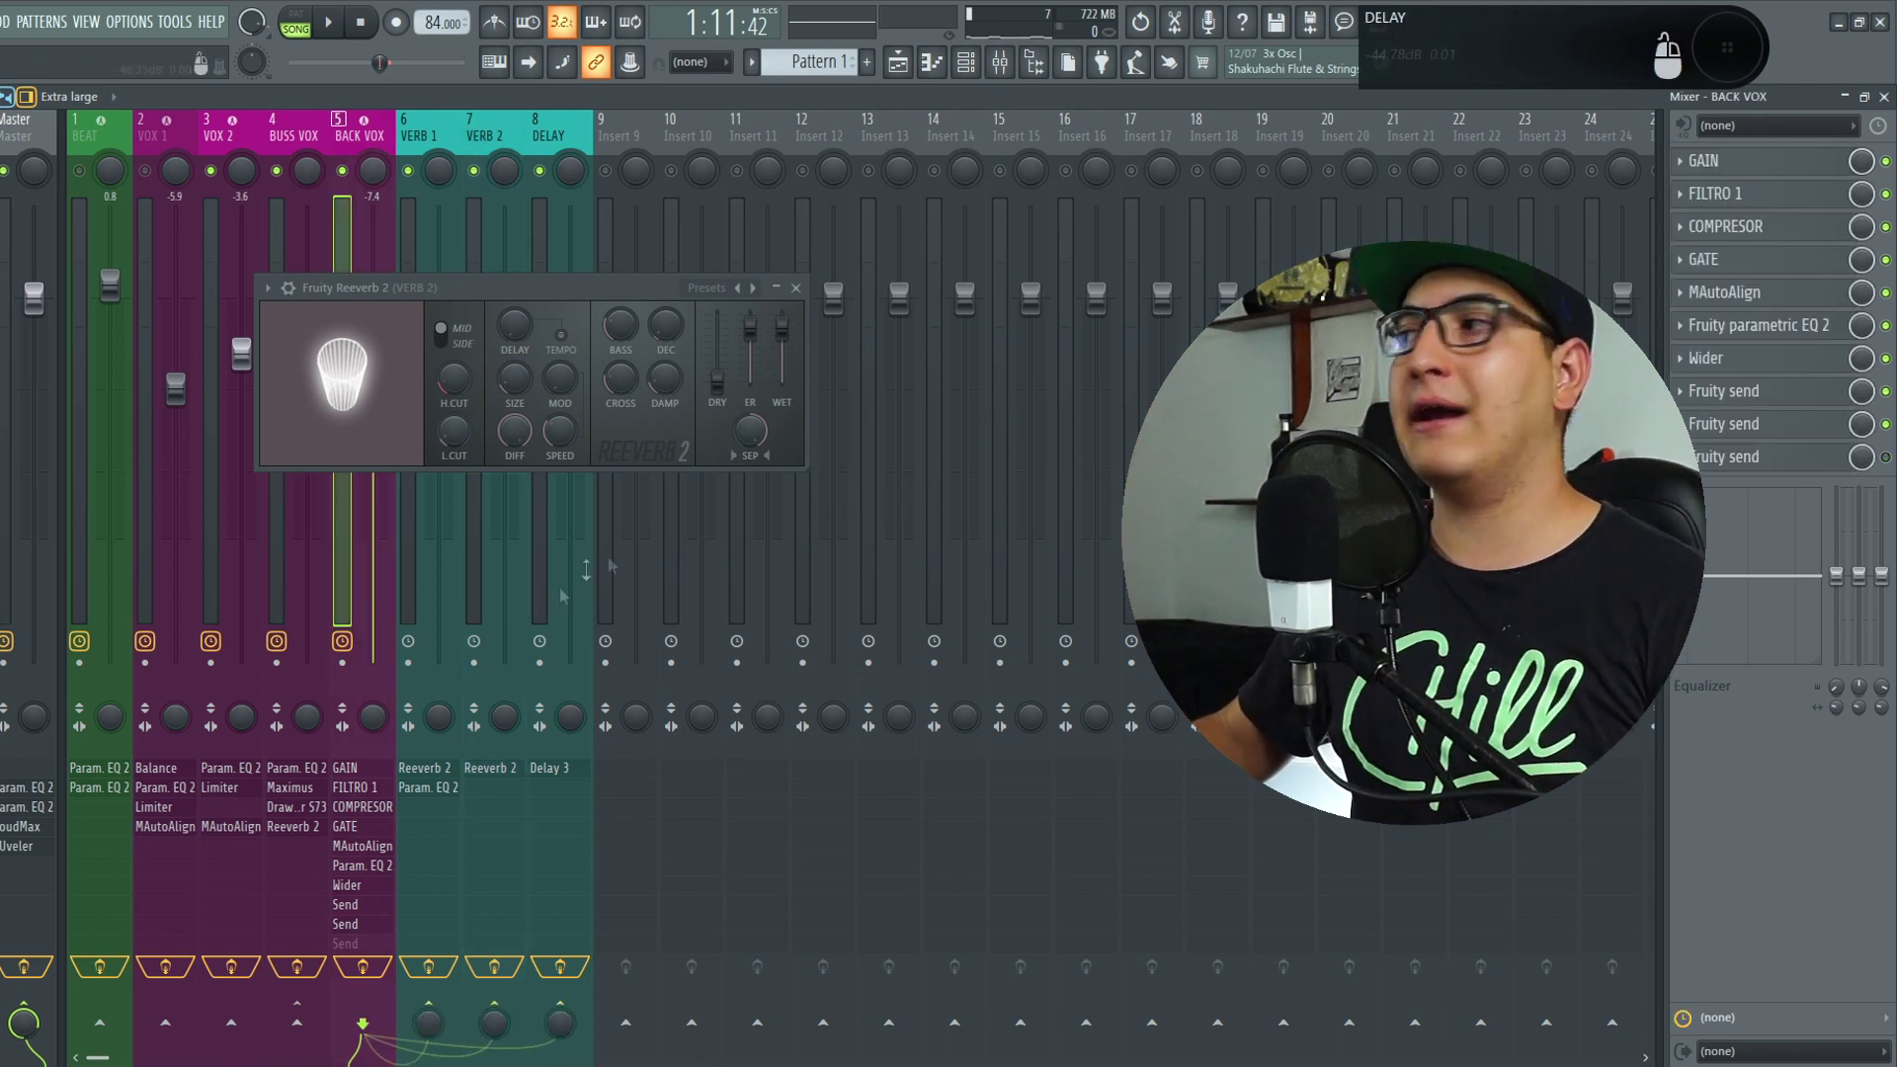
left_click(1774, 468)
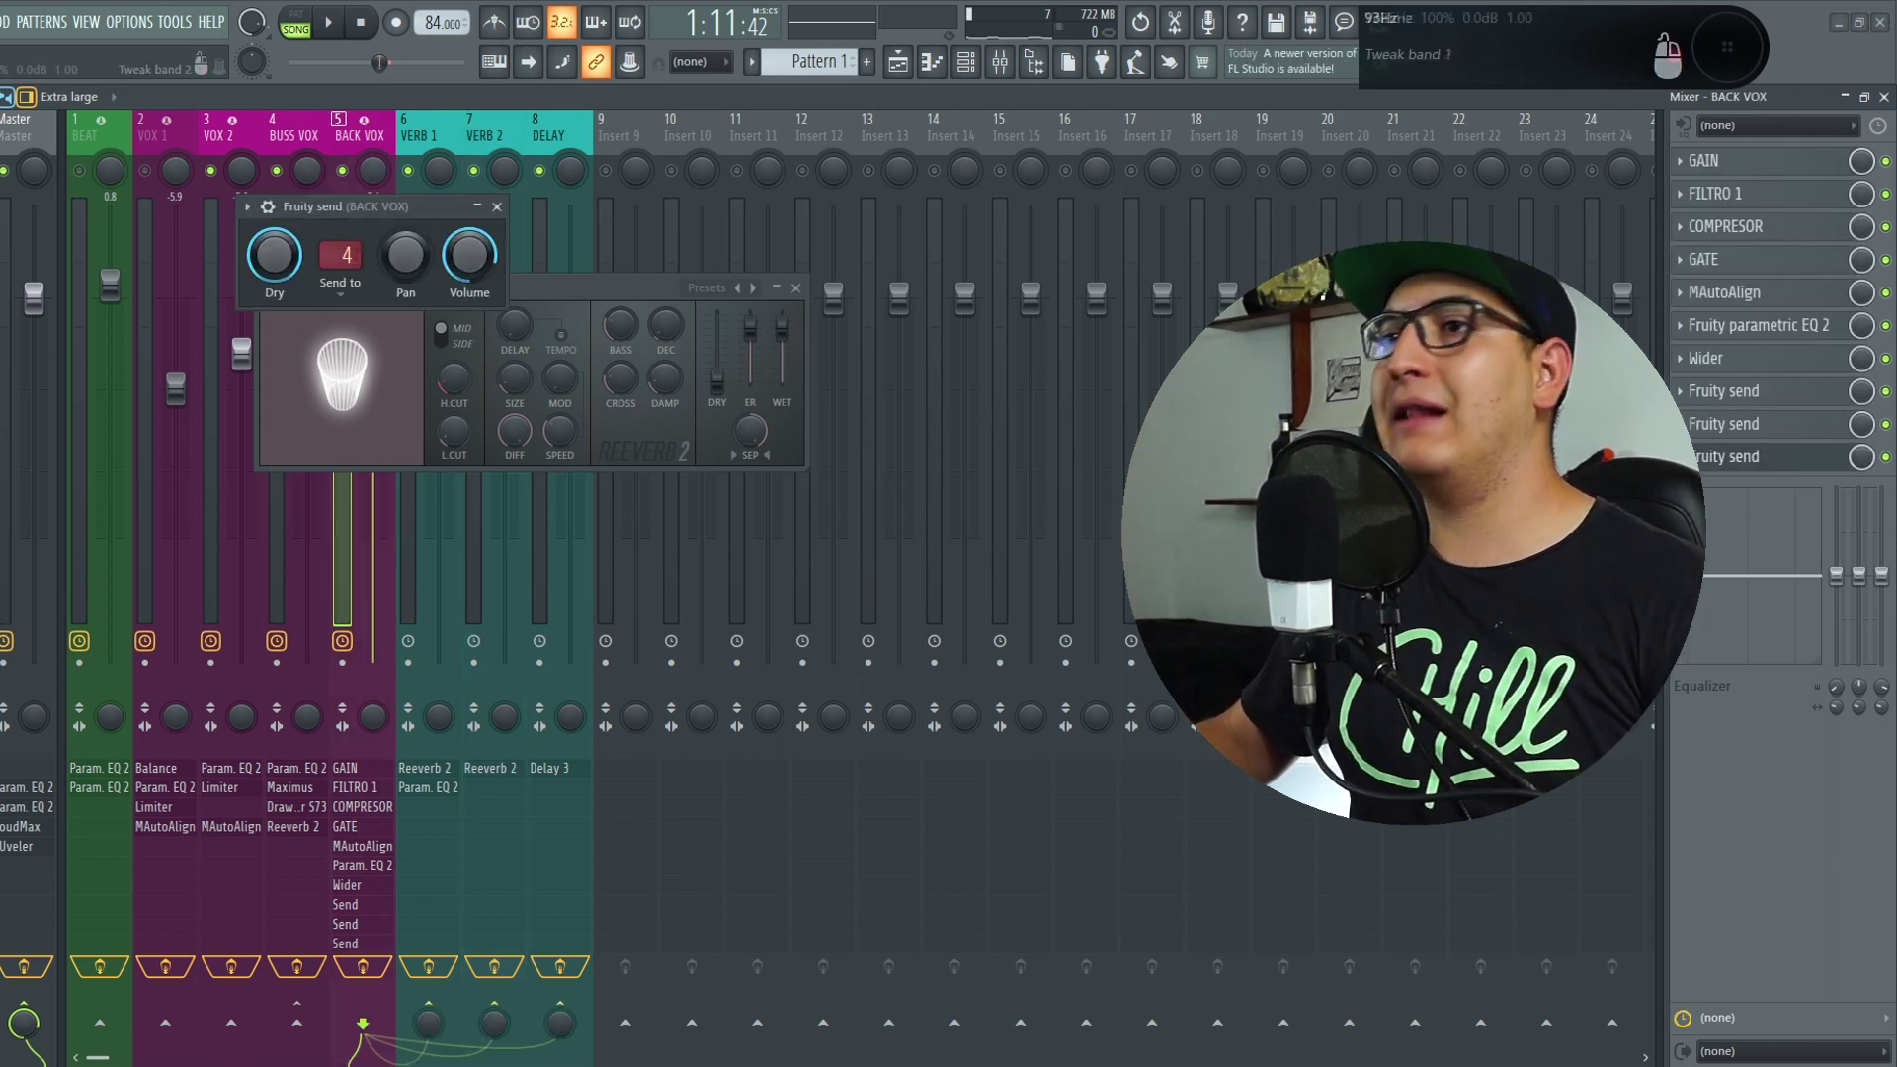
left_click(499, 208)
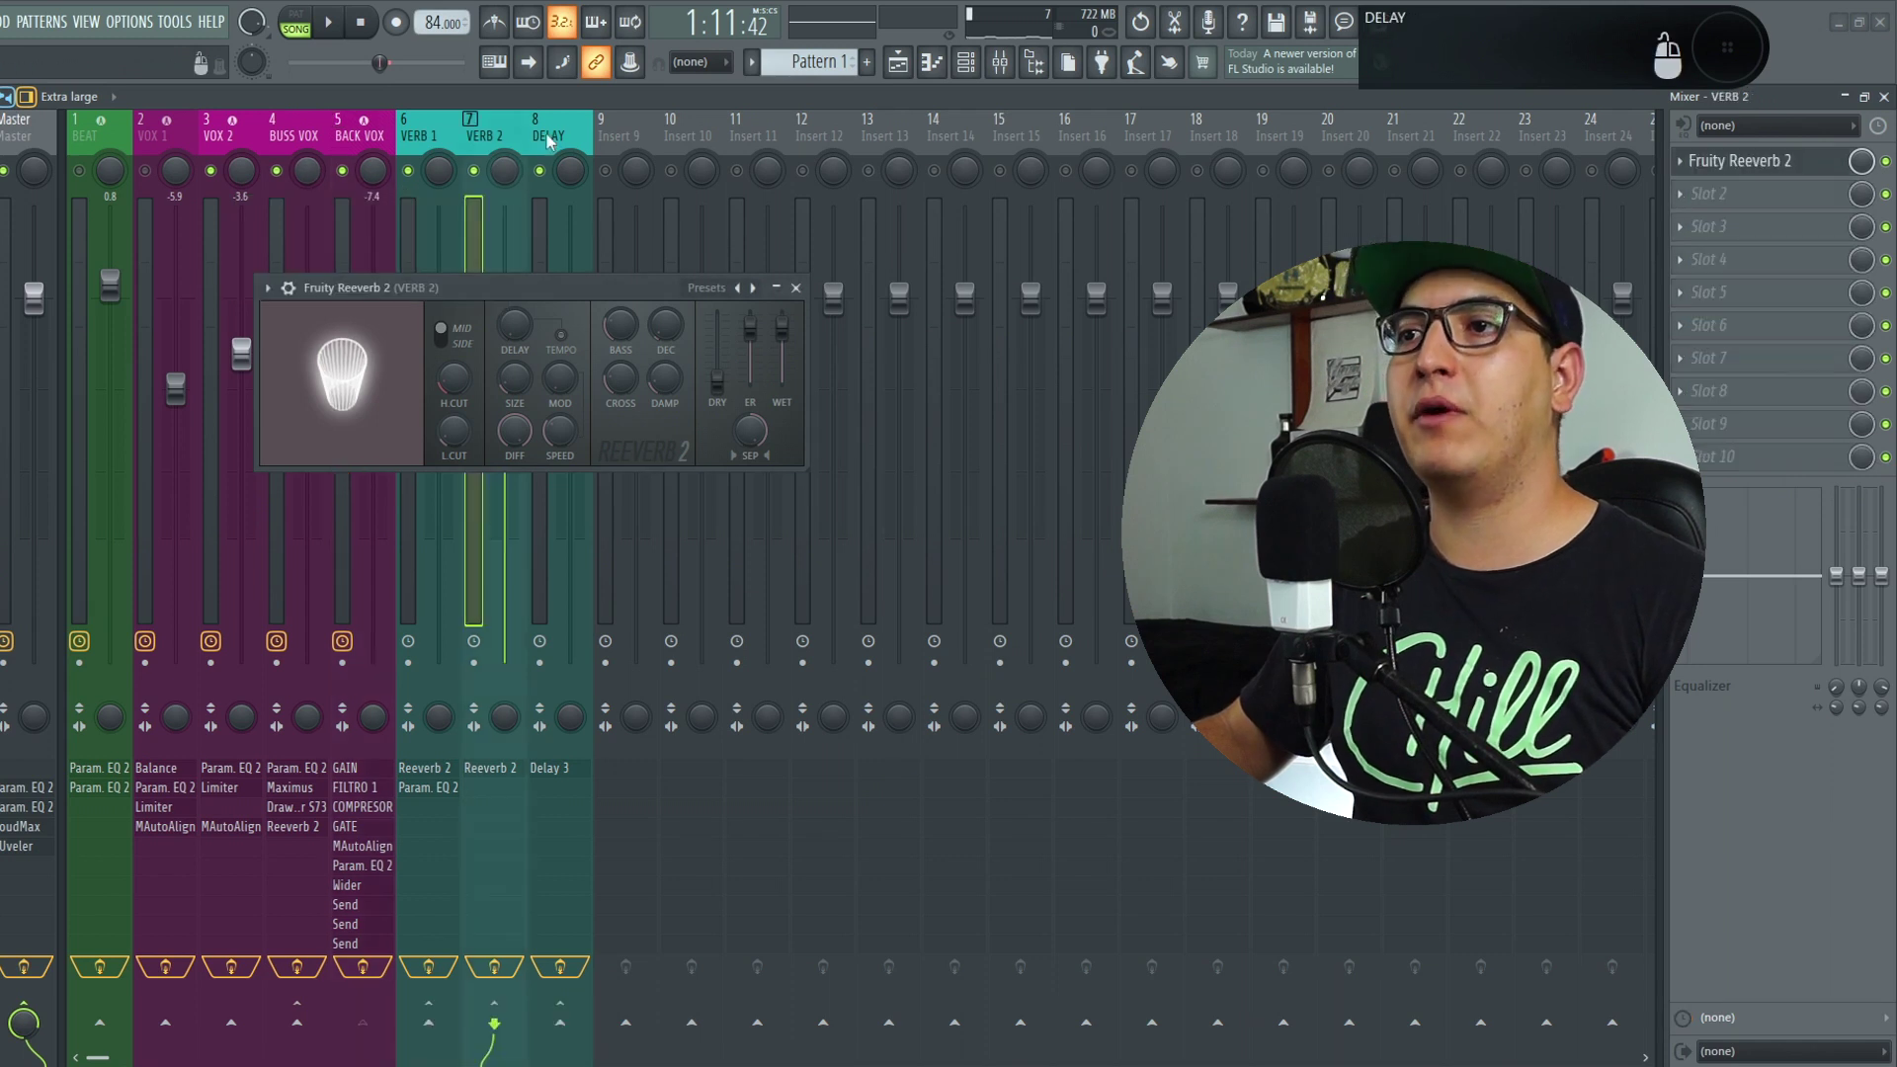
left_click(797, 288)
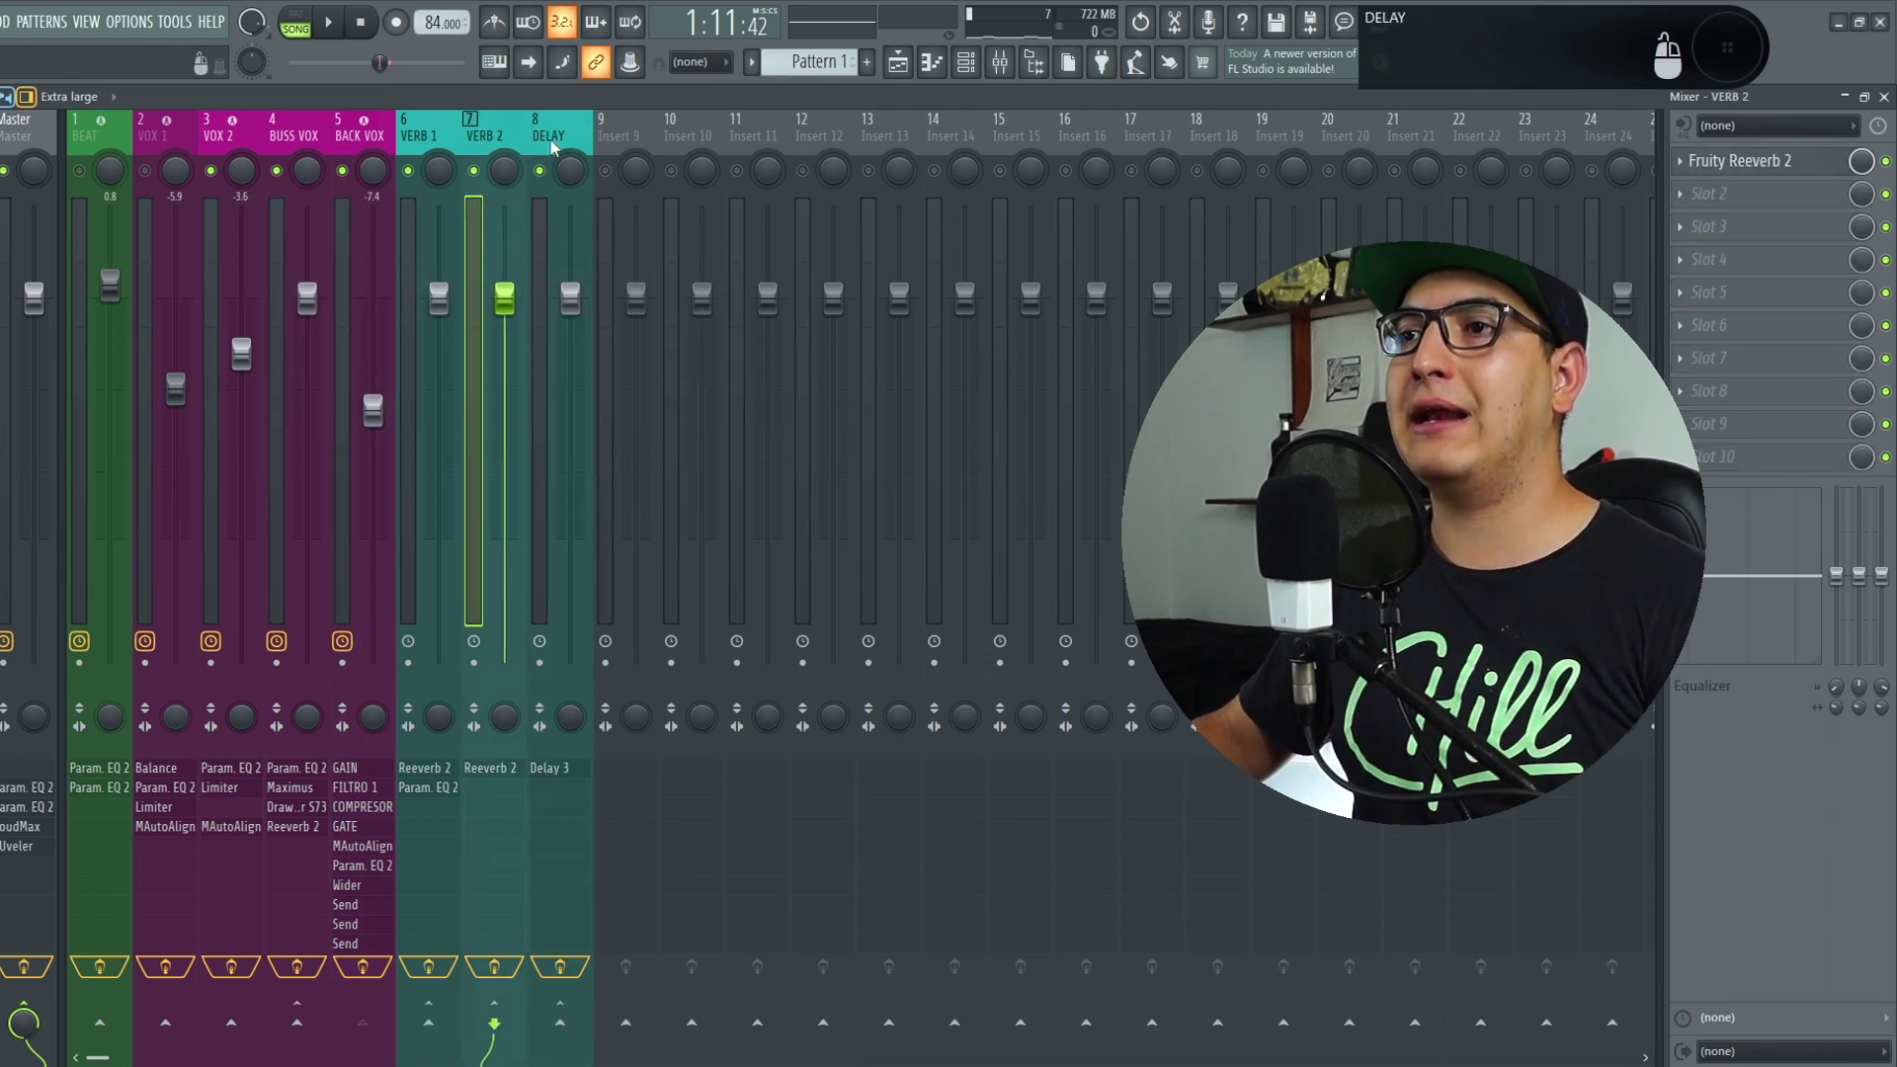
Step: Open Fruity Delay 3 on the DELAY track, audition the delay on the backing vocal and close the plugin
left_click(546, 158)
left_click(1745, 181)
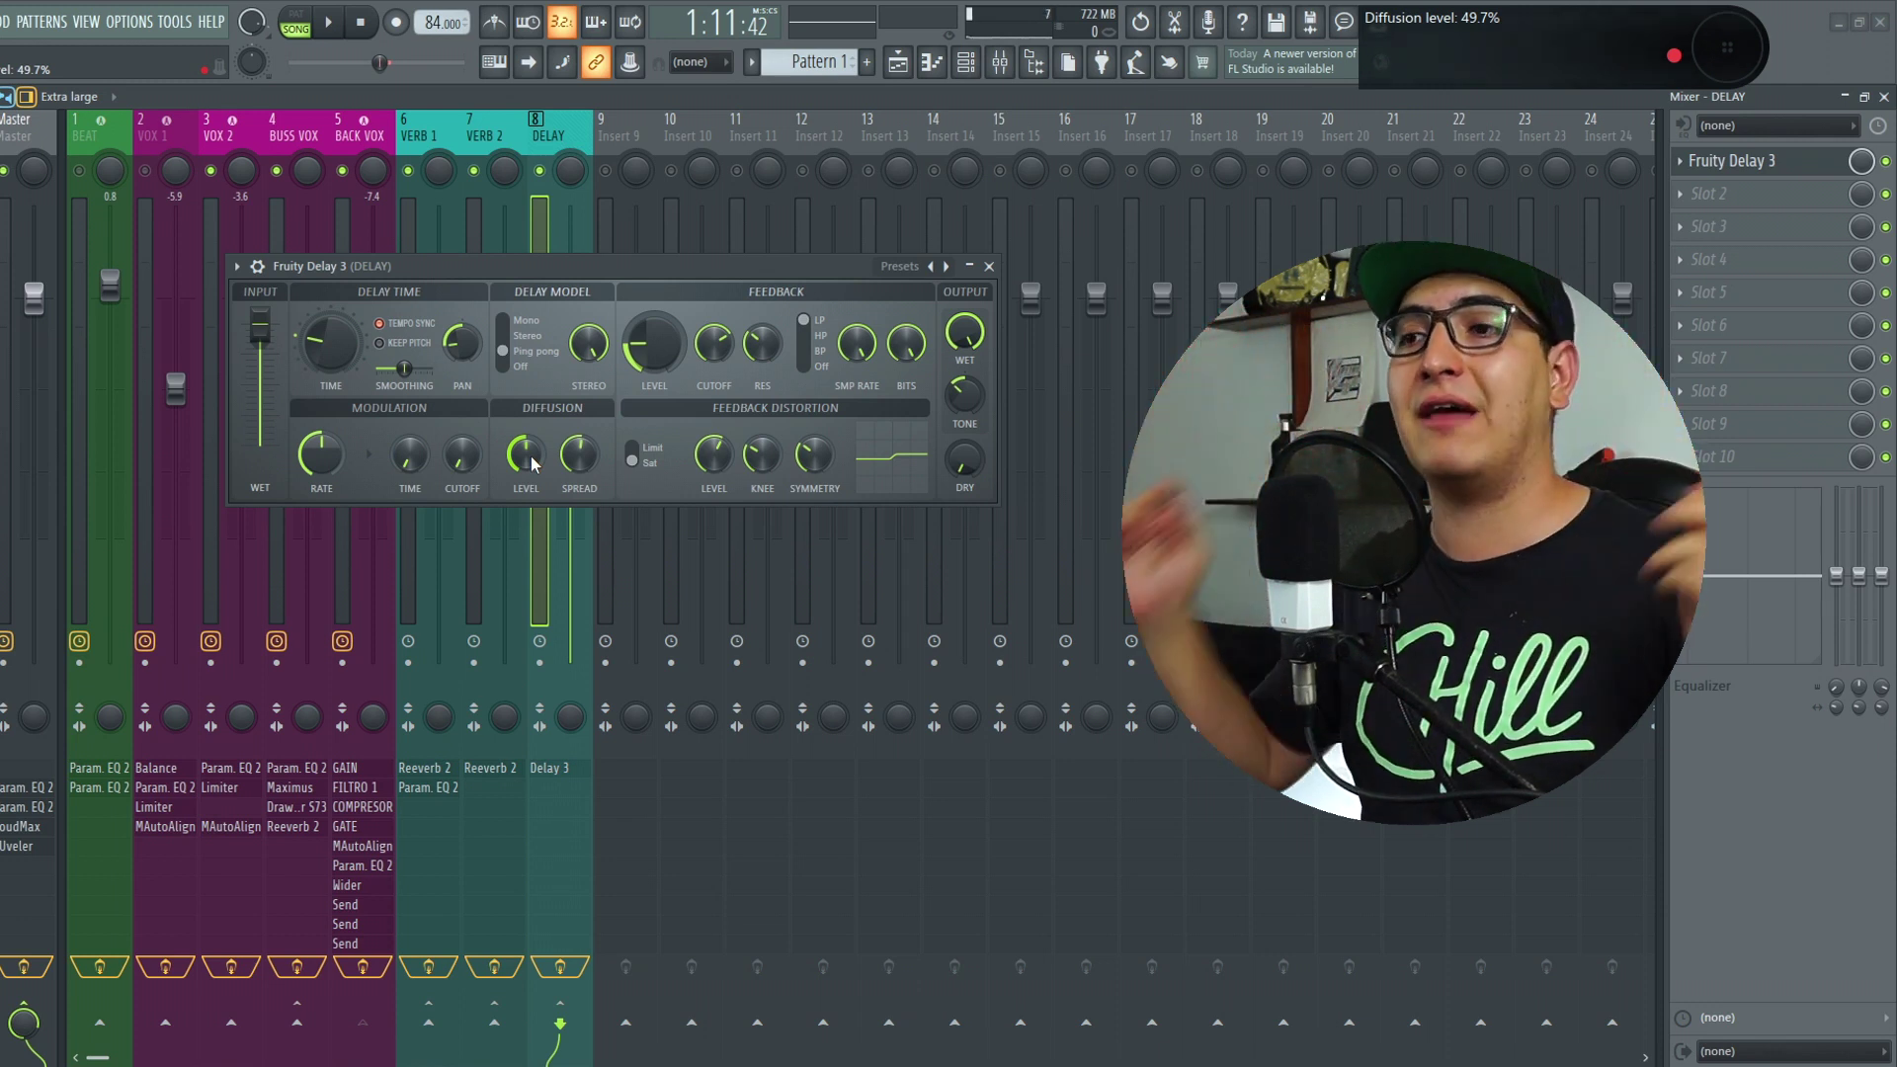
left_click_drag(489, 261, 492, 263)
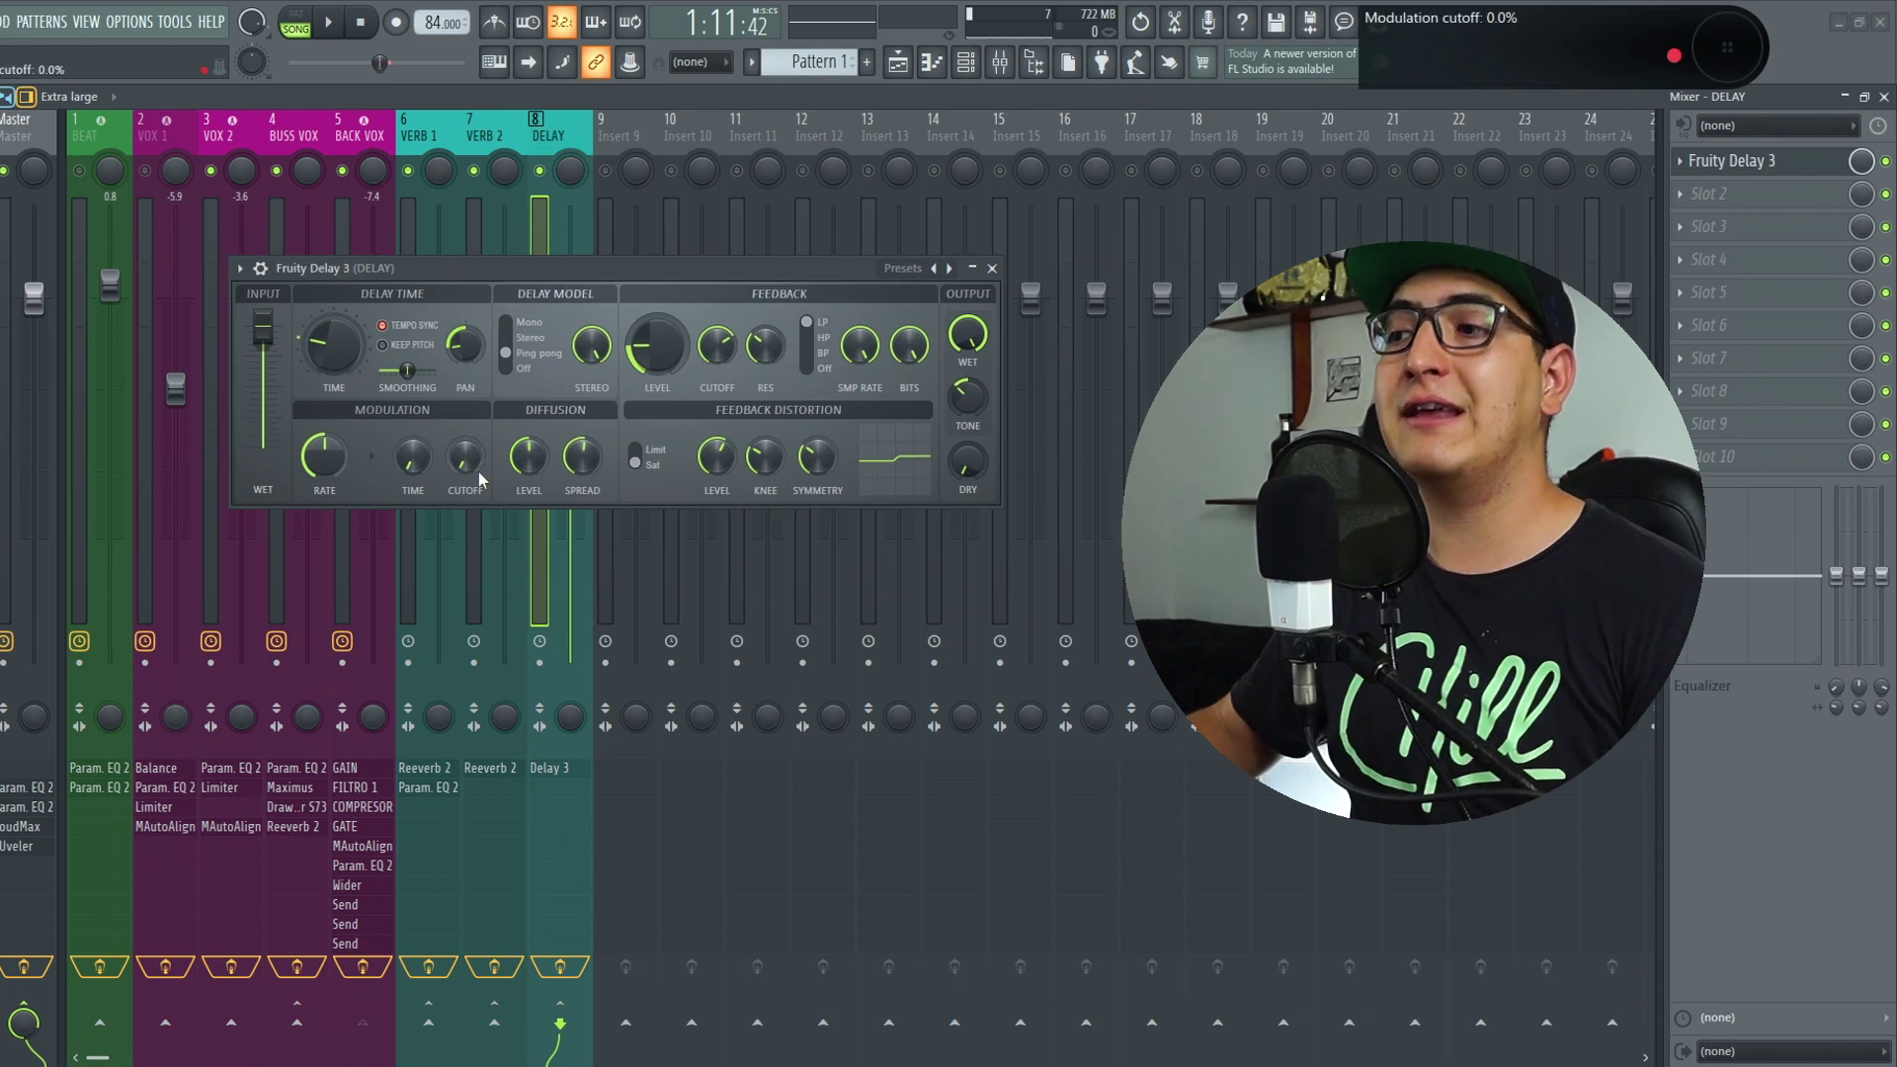
left_click(336, 25)
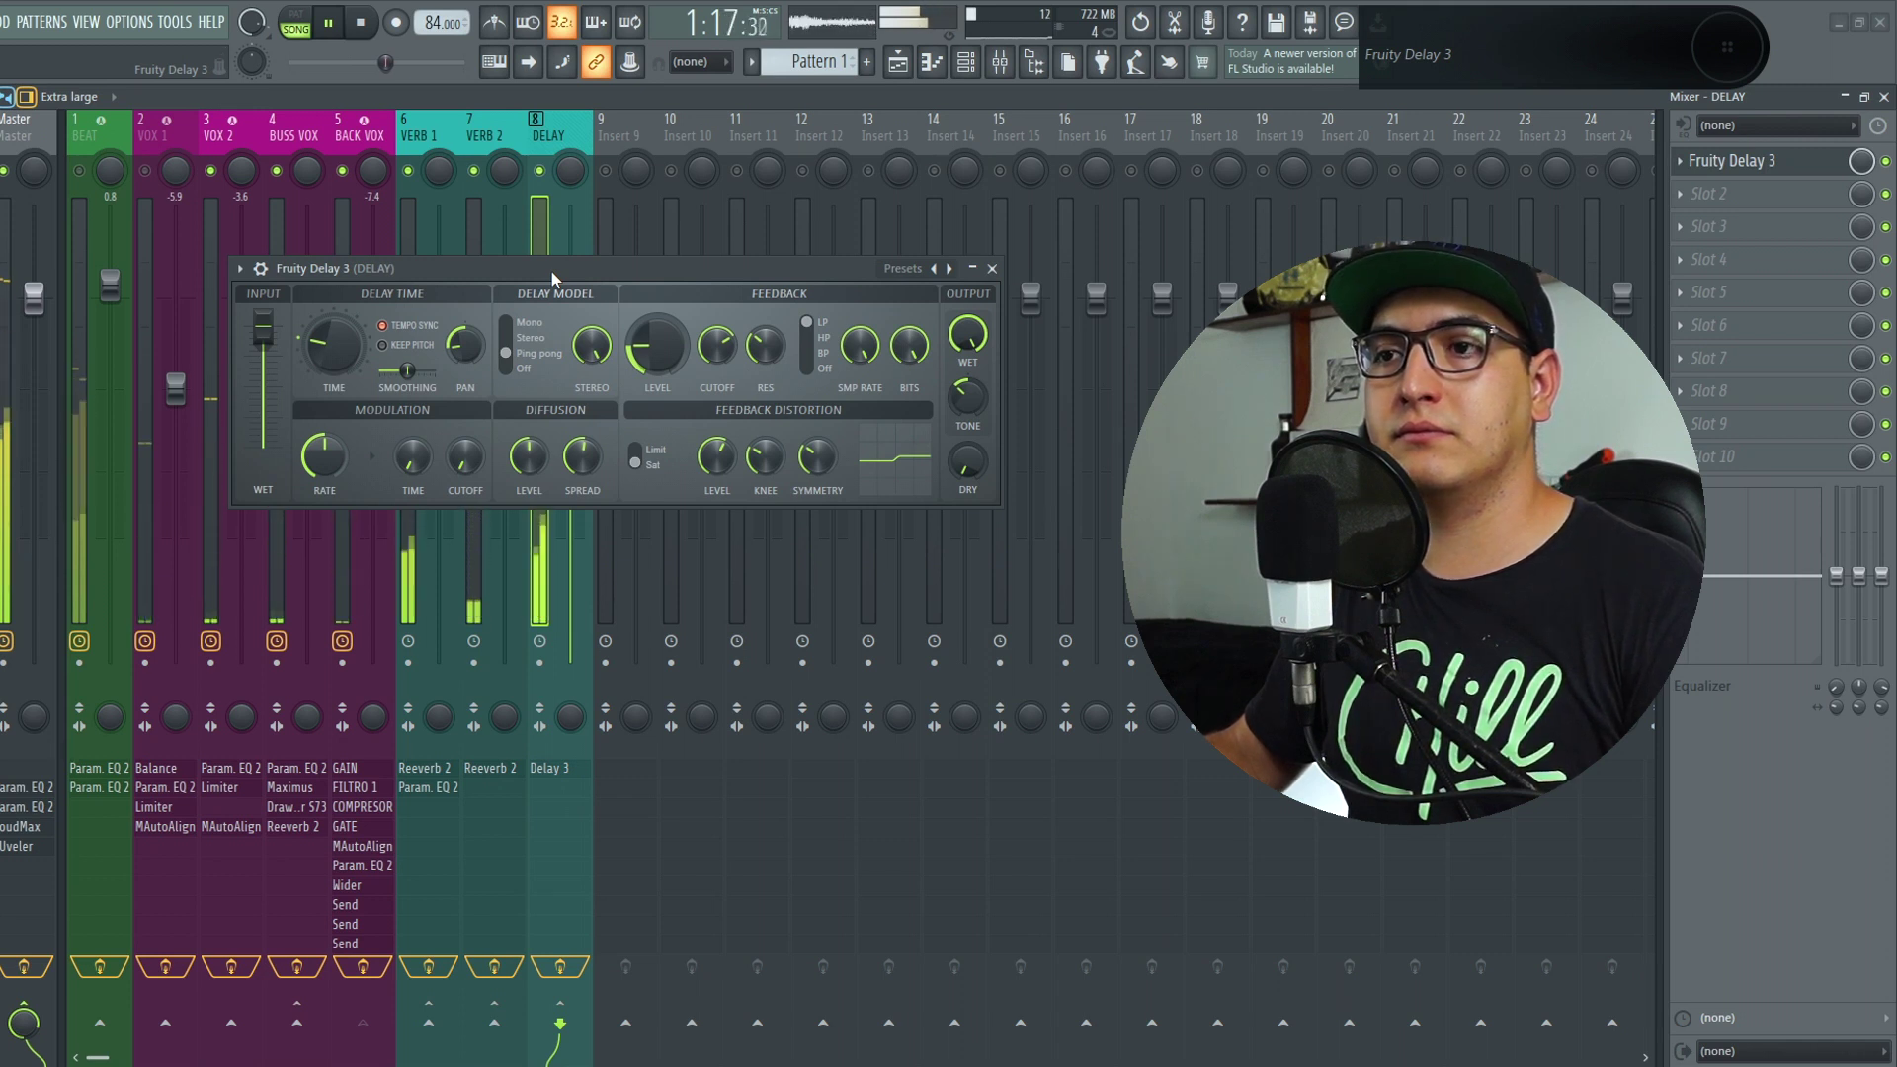
left_click(361, 24)
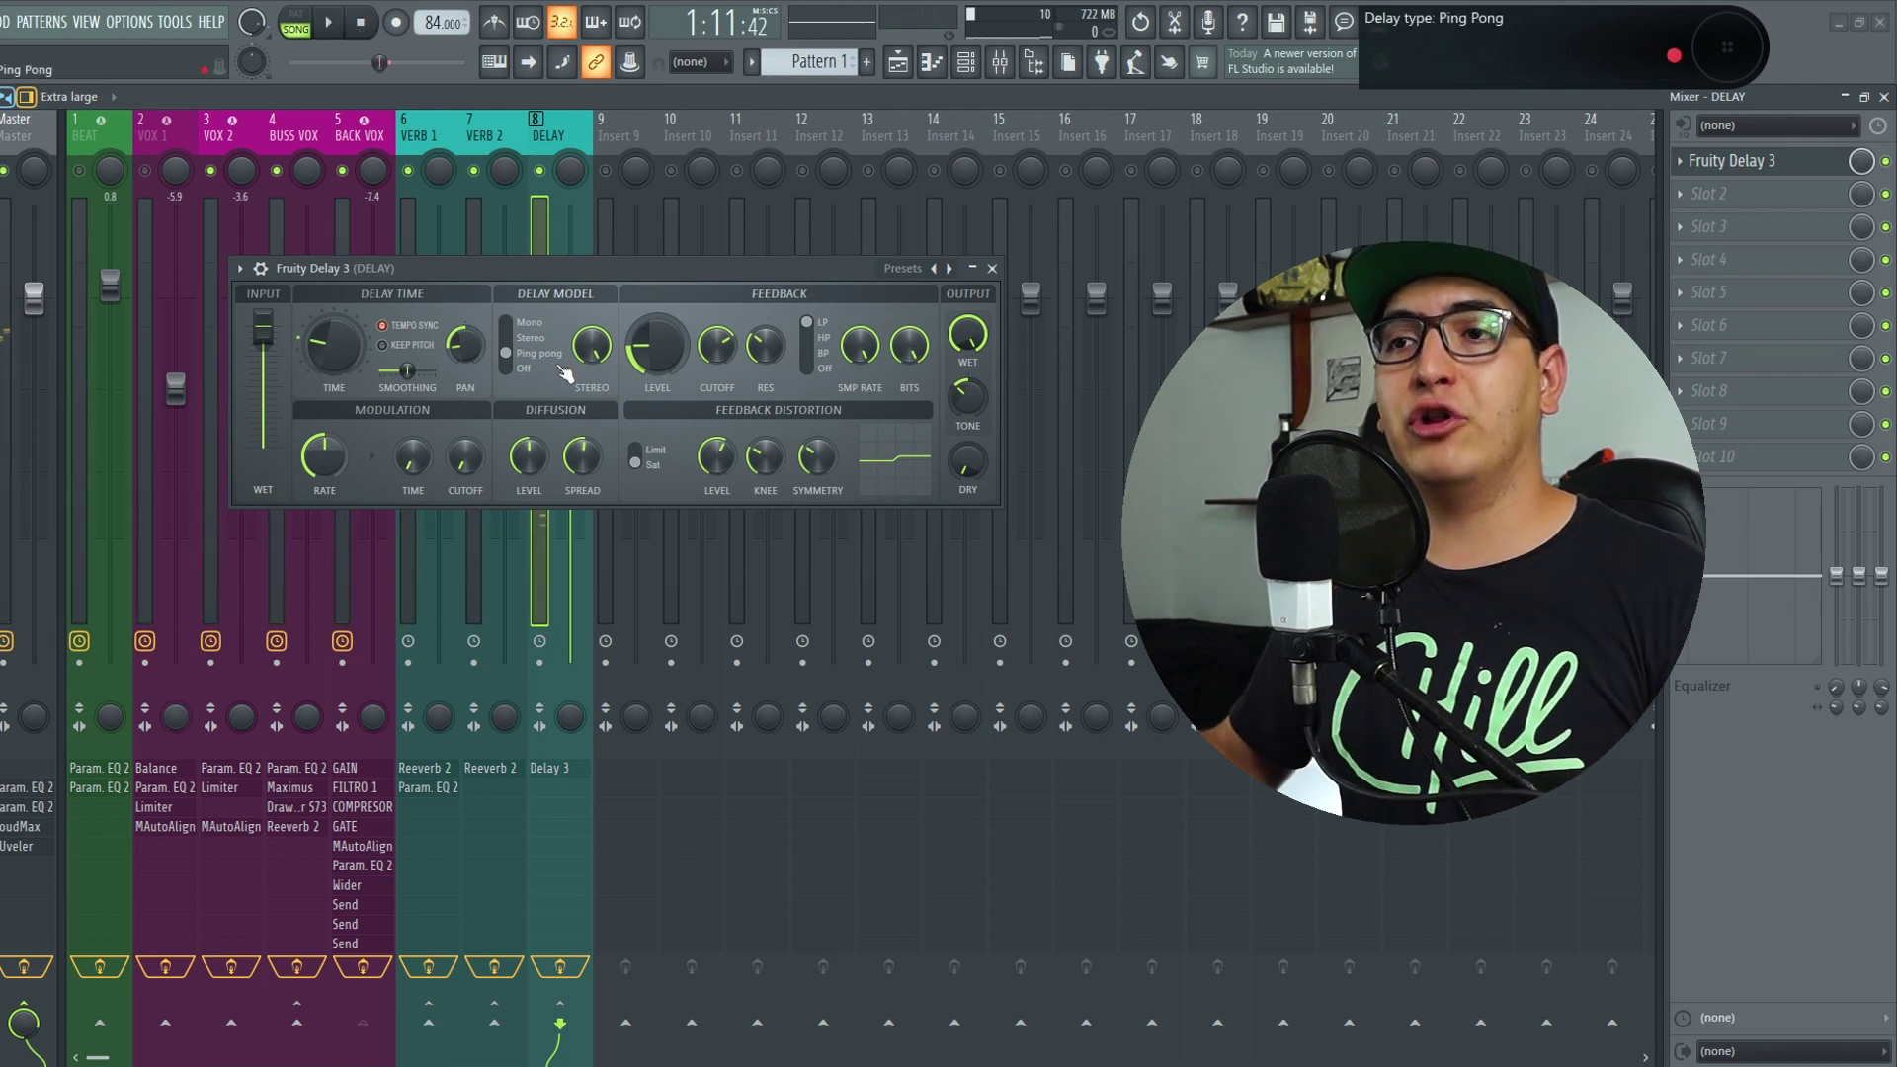
key("Escape")
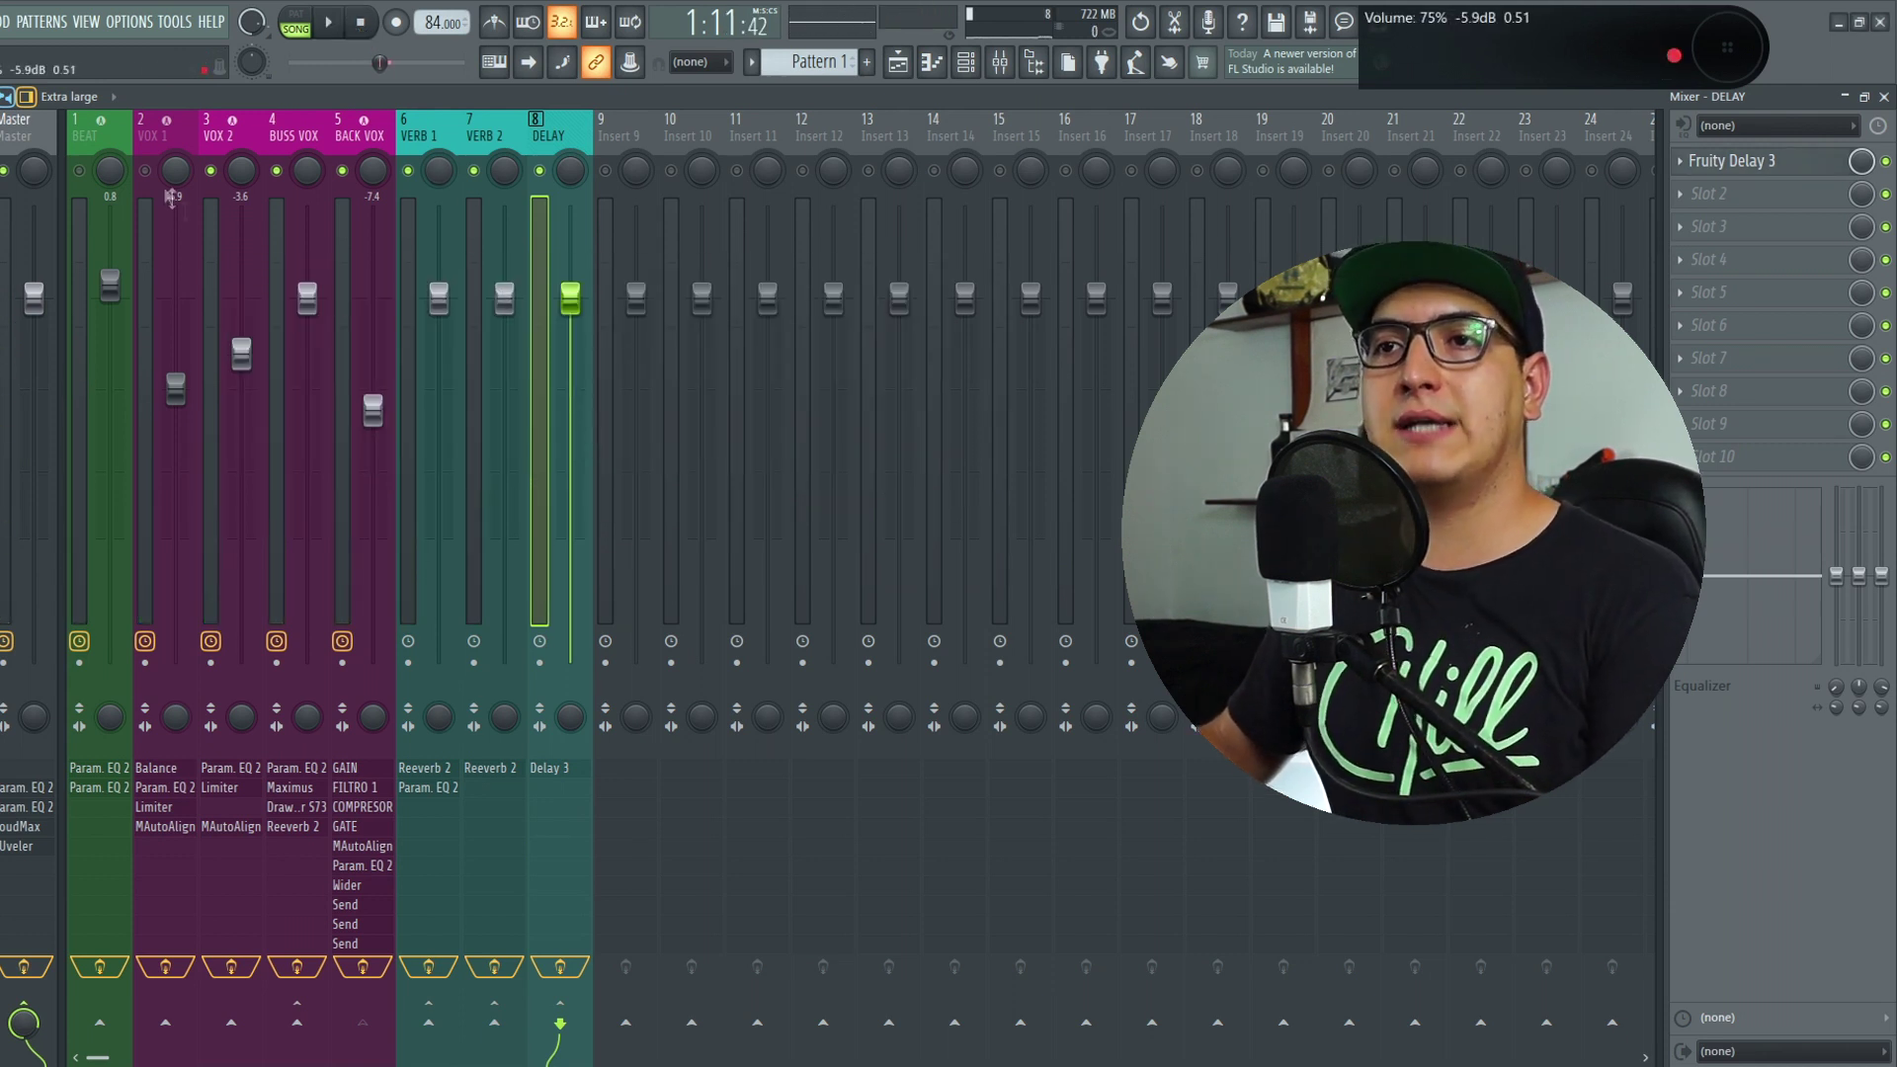
Step: Unmute all mixer tracks and pull the BACK VOX, VERB 1, VERB 2 and DELAY volumes down to 0%
right_click(146, 172)
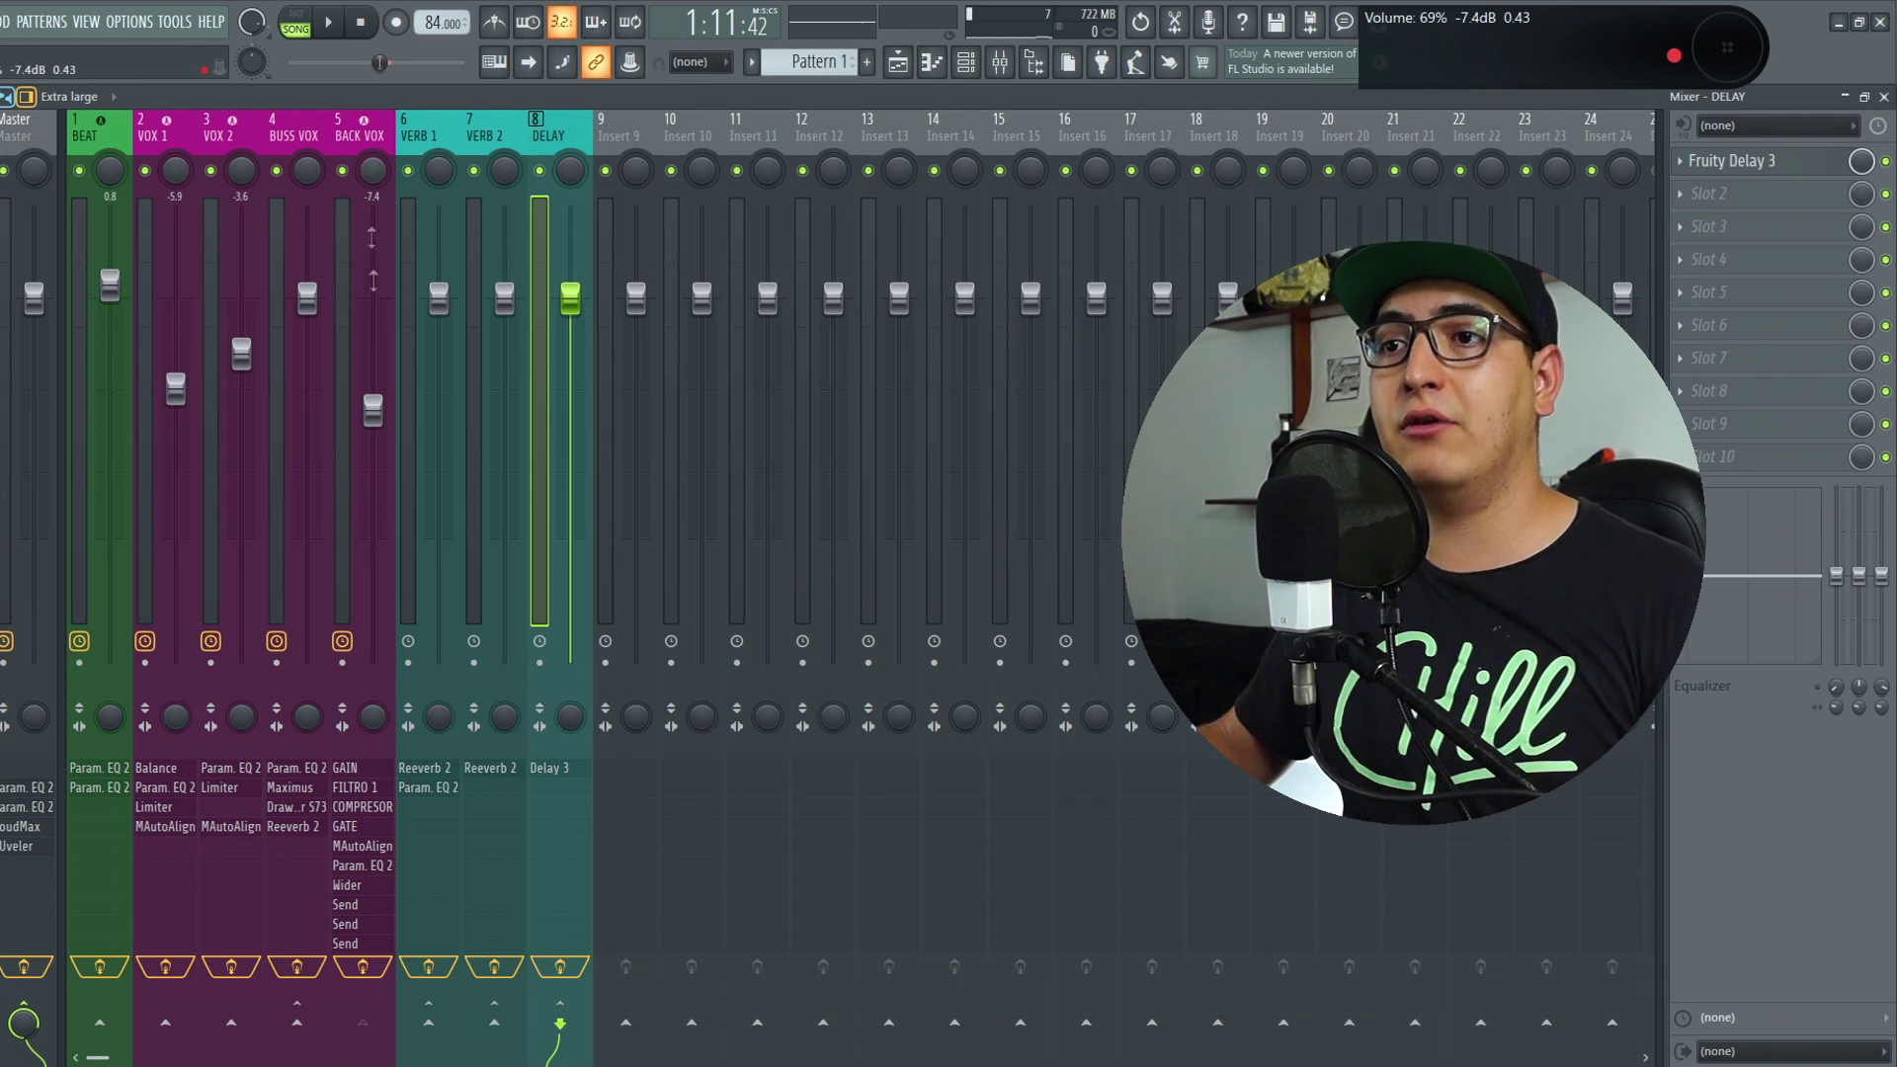
left_click(374, 282)
left_click_drag(372, 438, 570, 670)
left_click(435, 146)
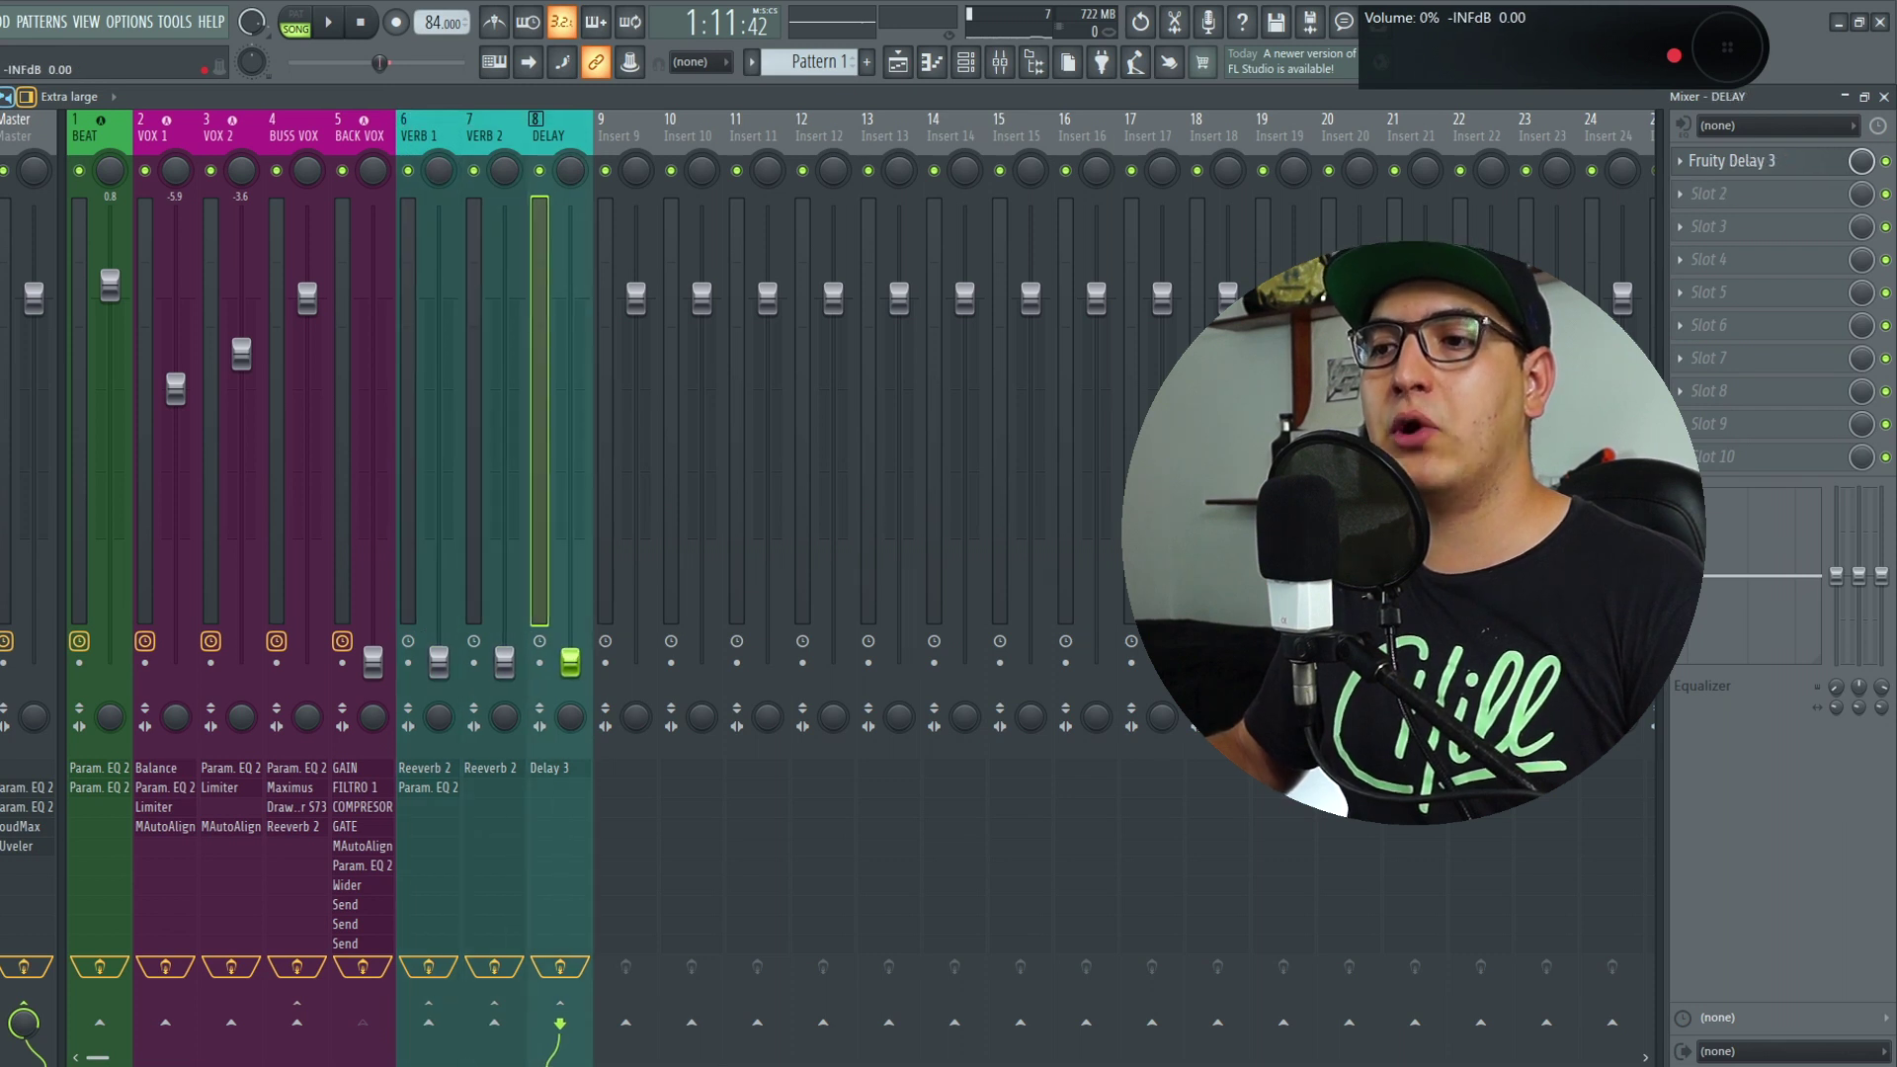
Step: Raise the BACK VOX volume from silence while the song plays, settle it at -9.9 dB and stop playback
left_click(329, 24)
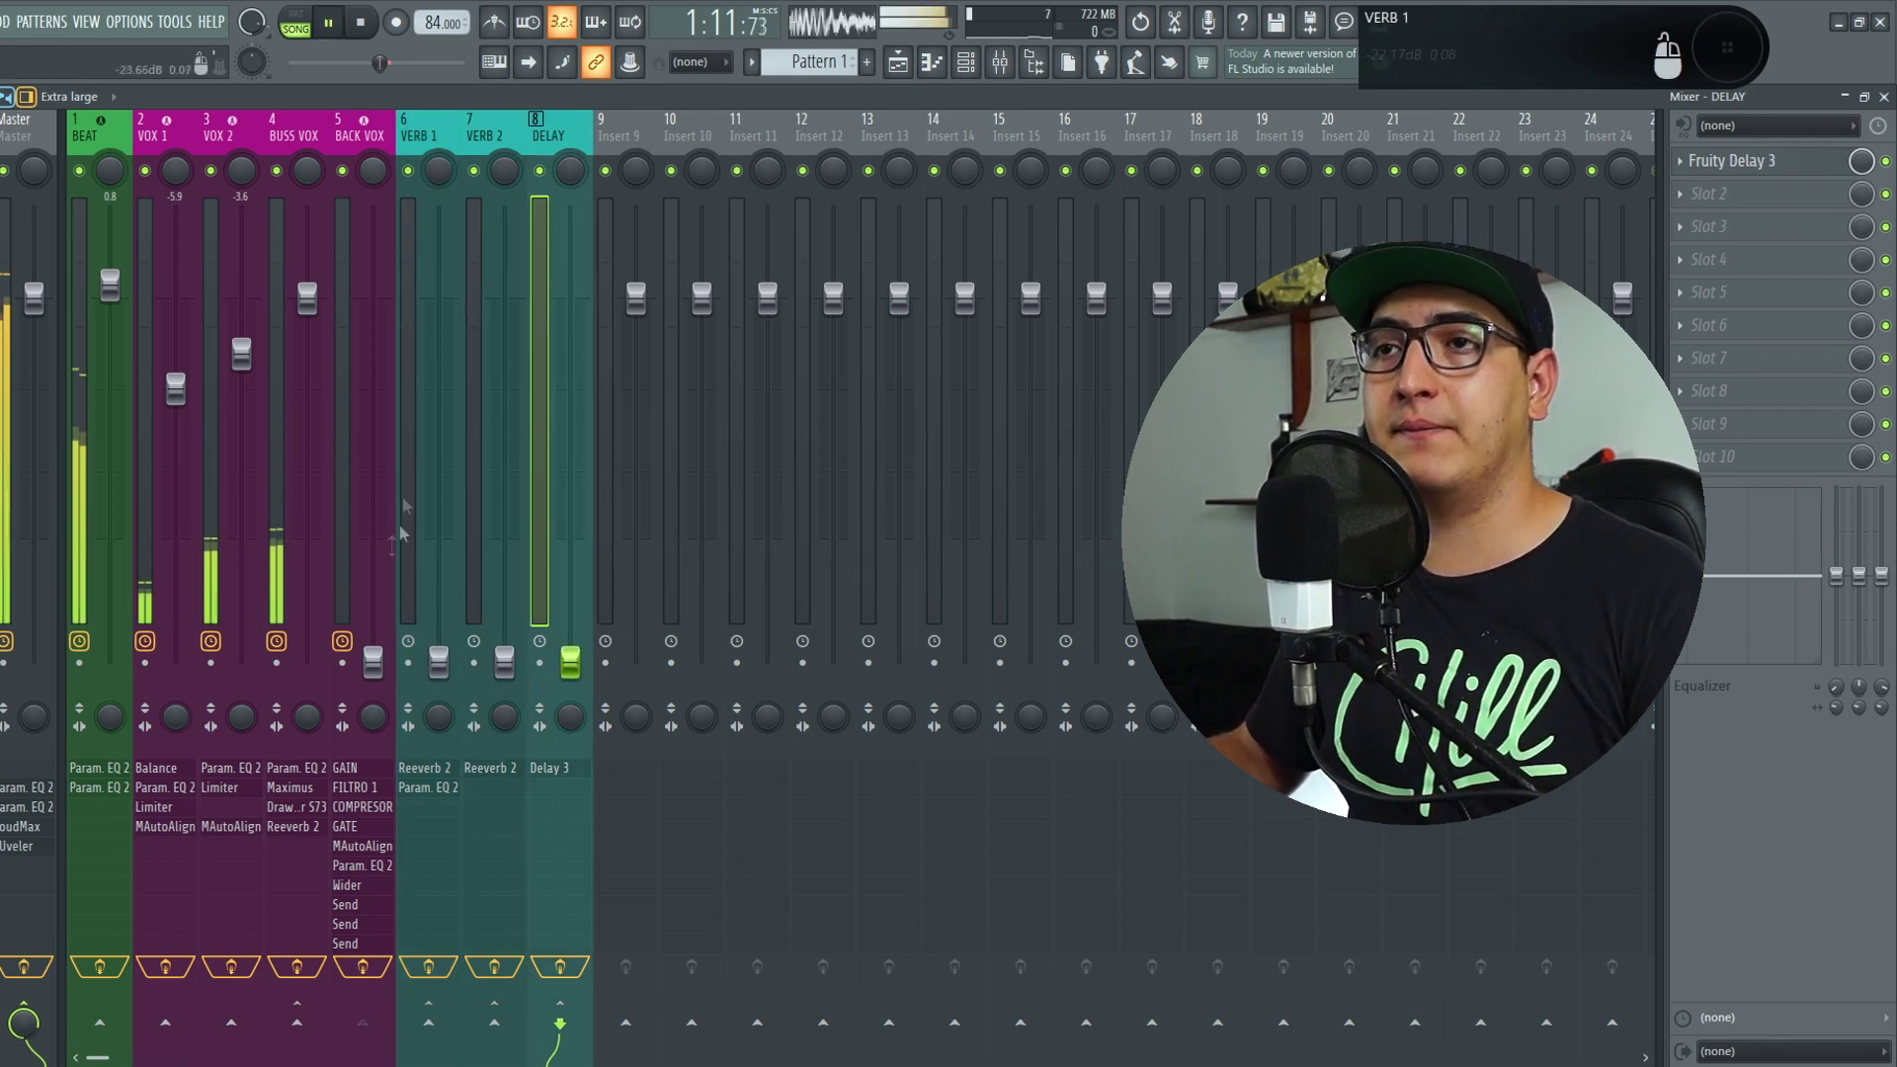
left_click_drag(373, 664, 372, 388)
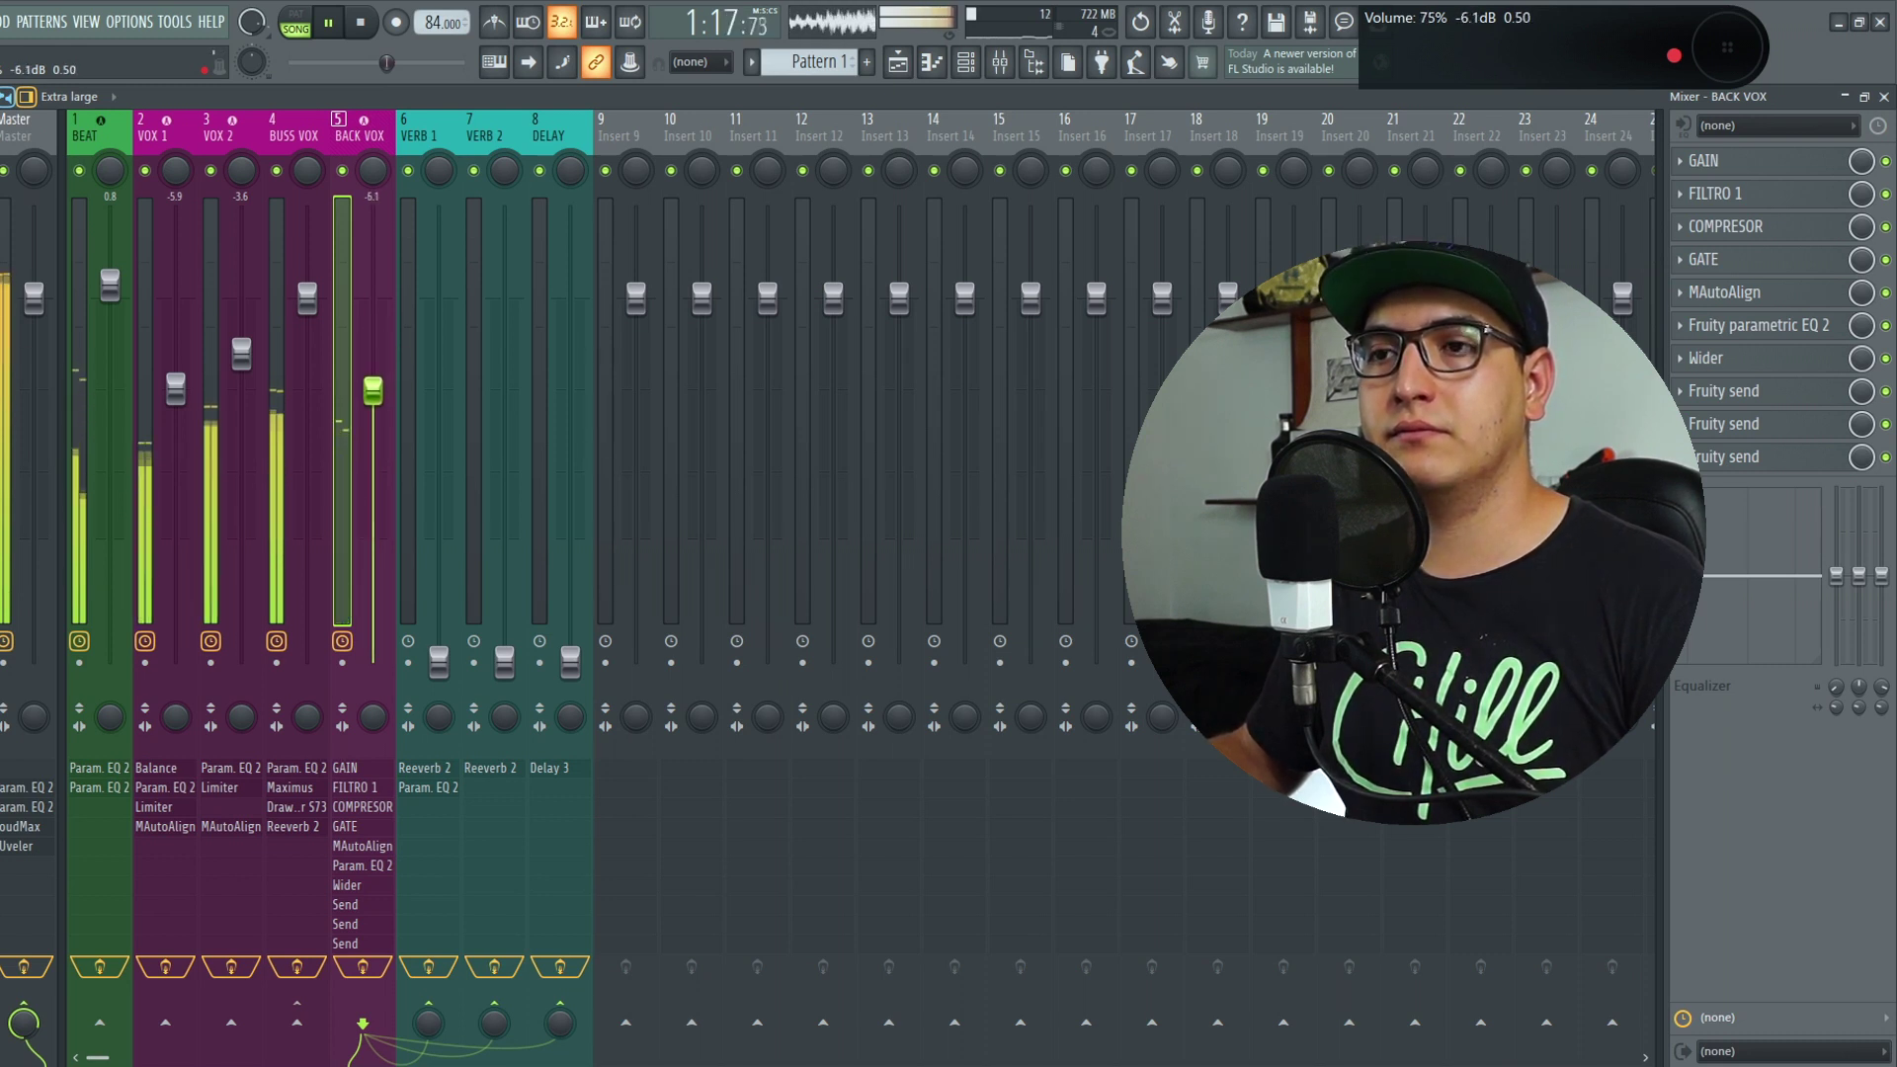
left_click_drag(372, 393, 373, 405)
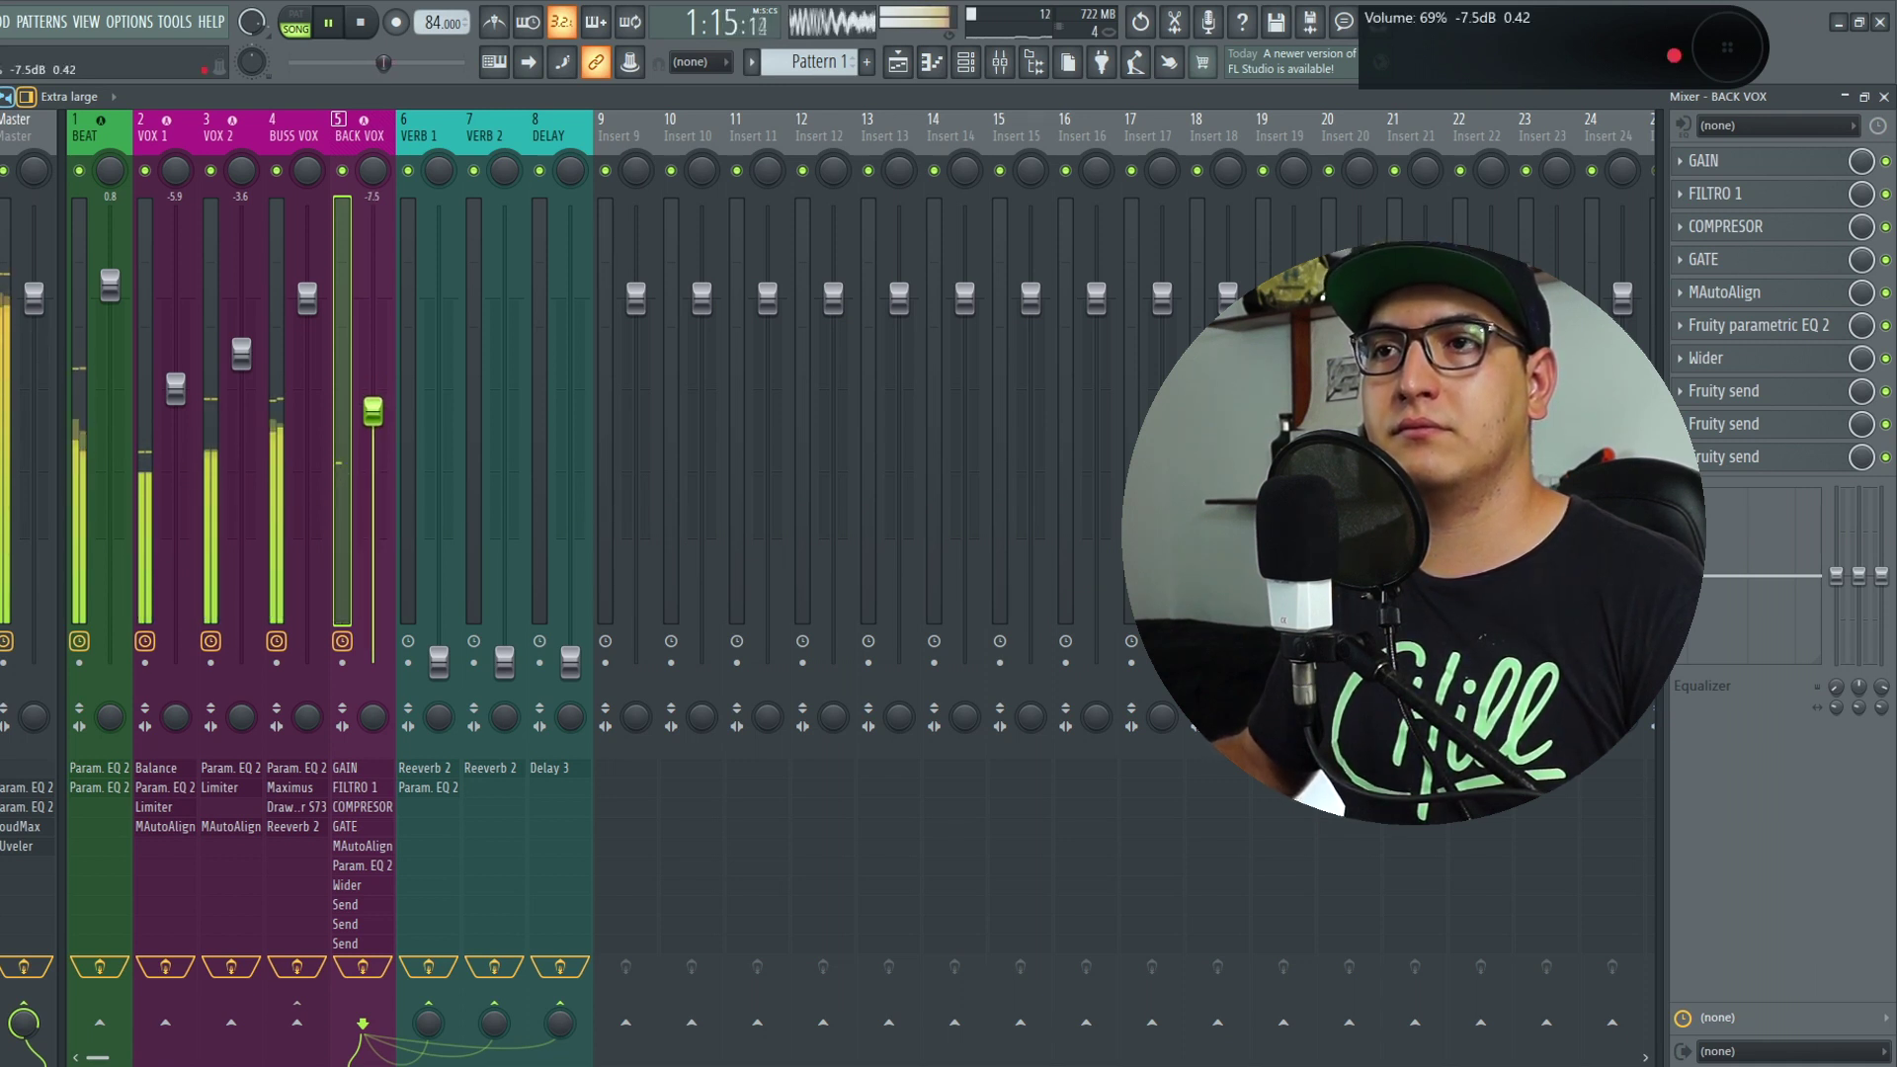
left_click(439, 661)
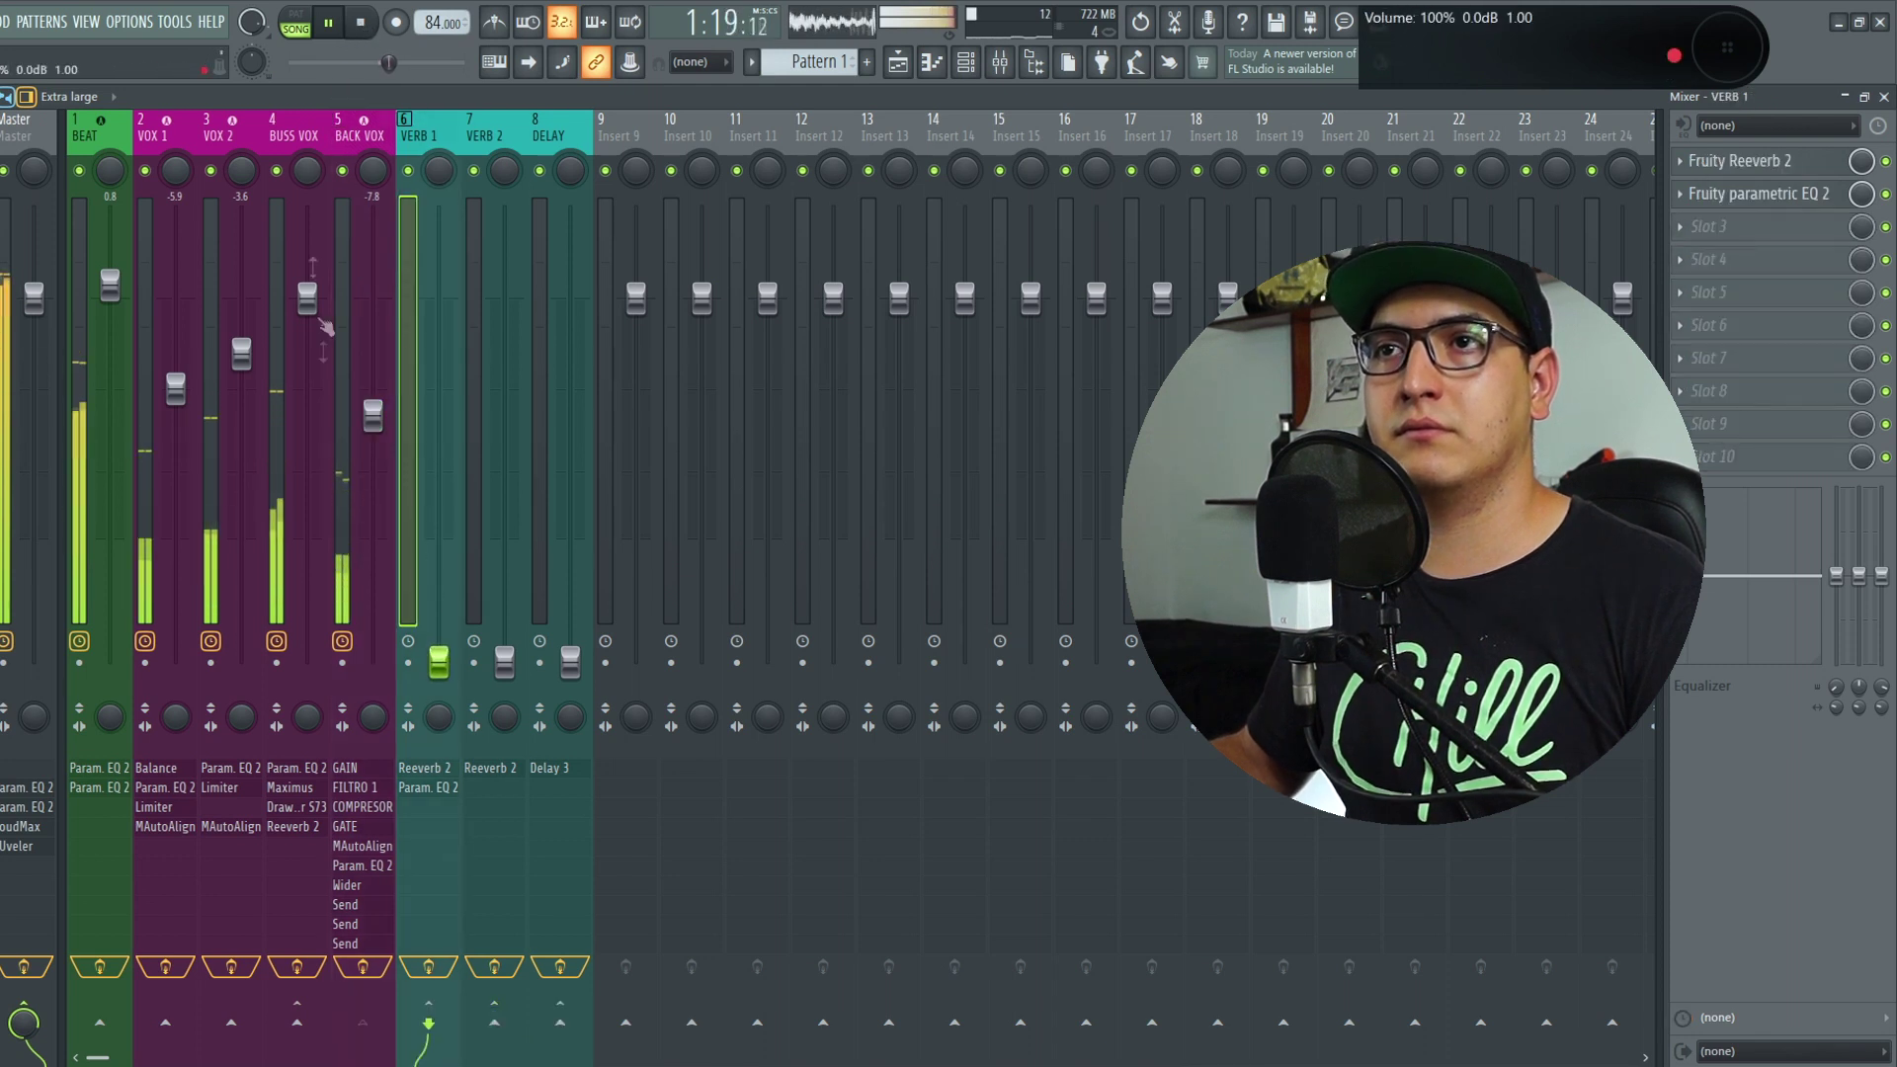
left_click(373, 415)
left_click_drag(373, 415, 372, 447)
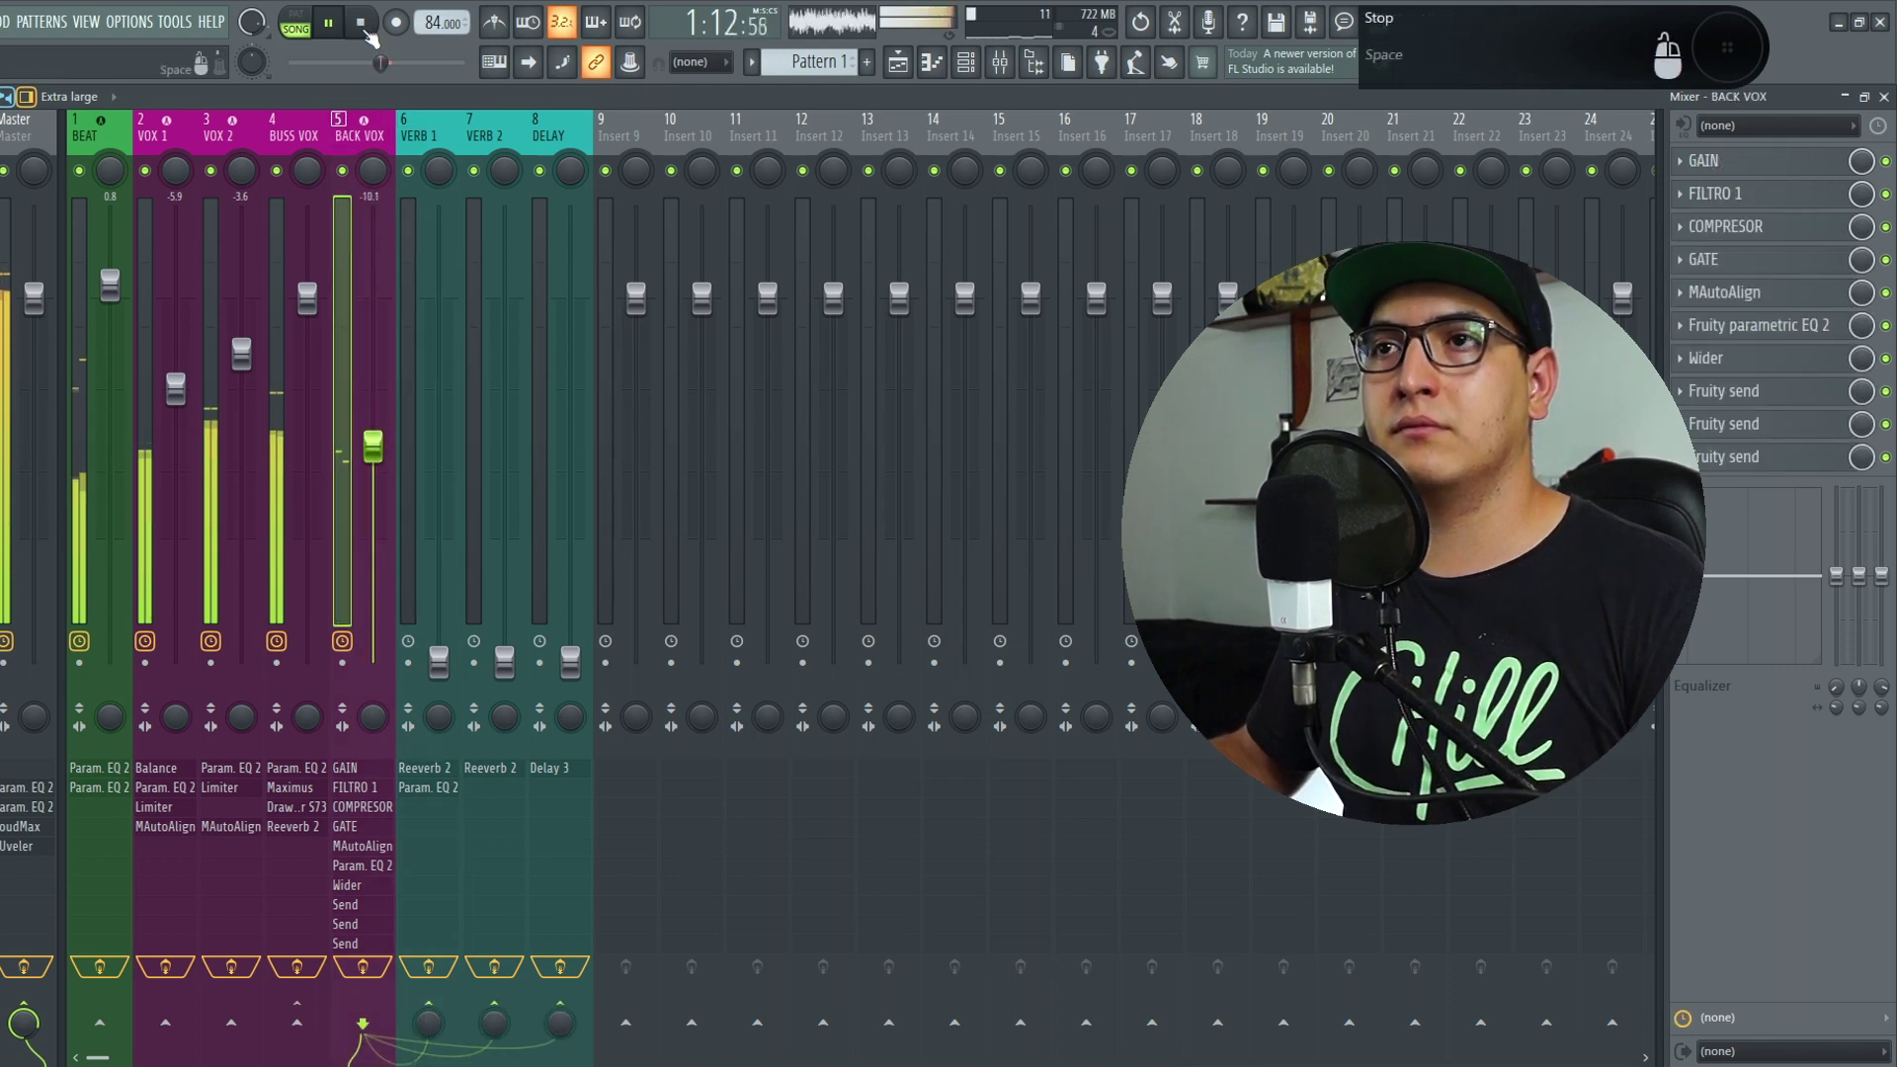
left_click_drag(375, 443, 376, 441)
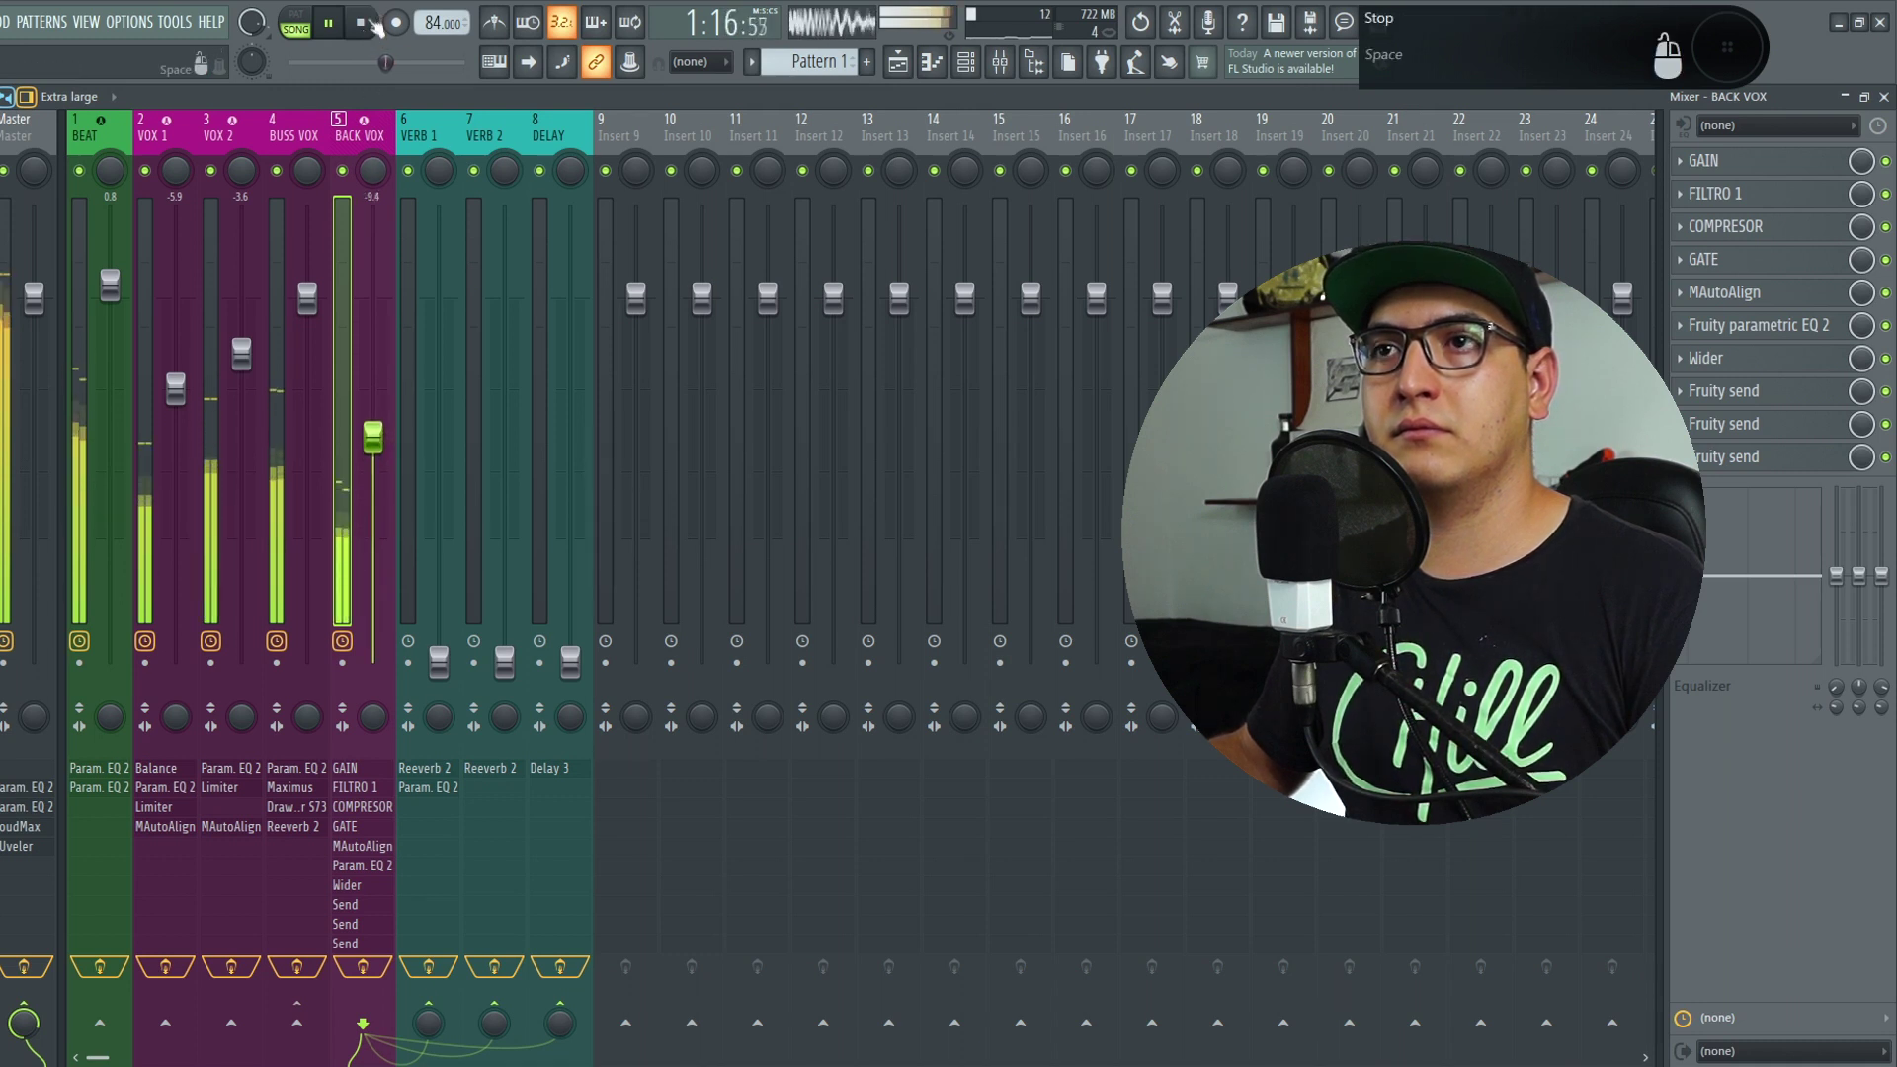
left_click_drag(372, 437, 373, 445)
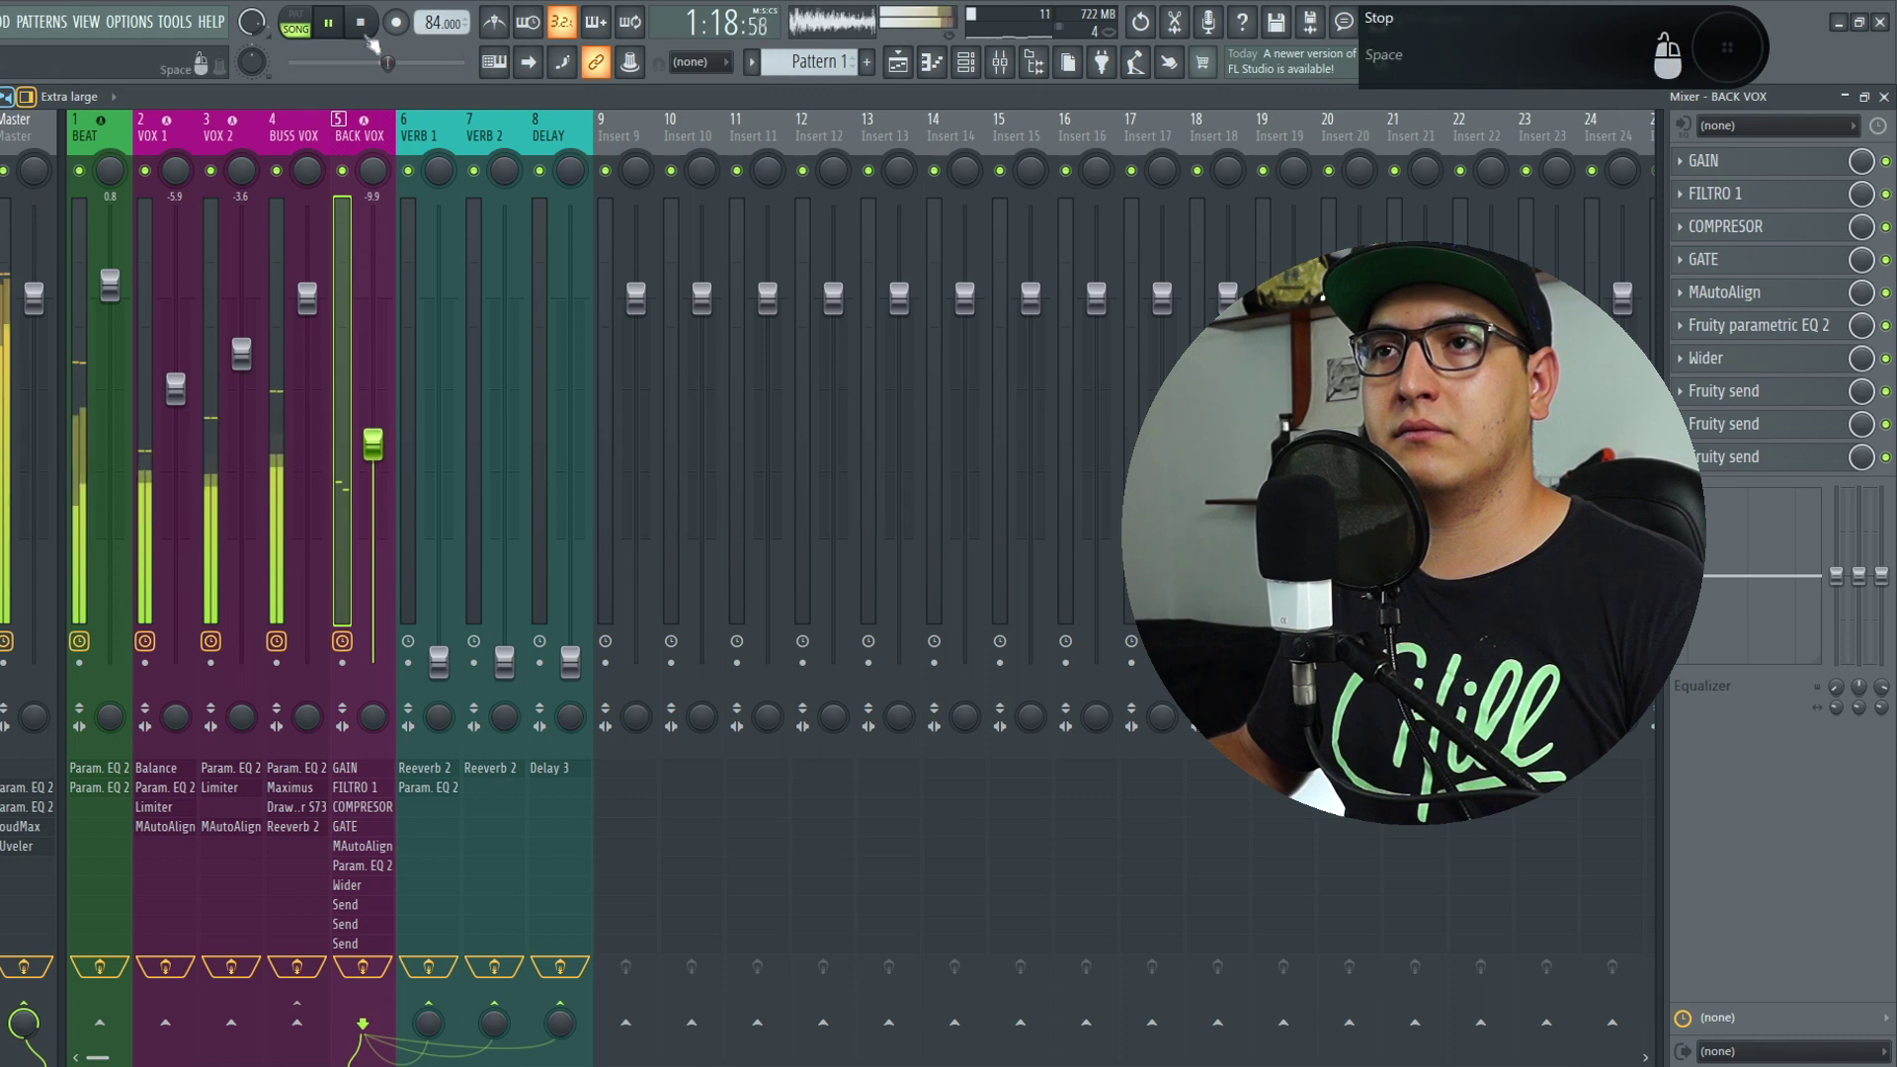
left_click(364, 24)
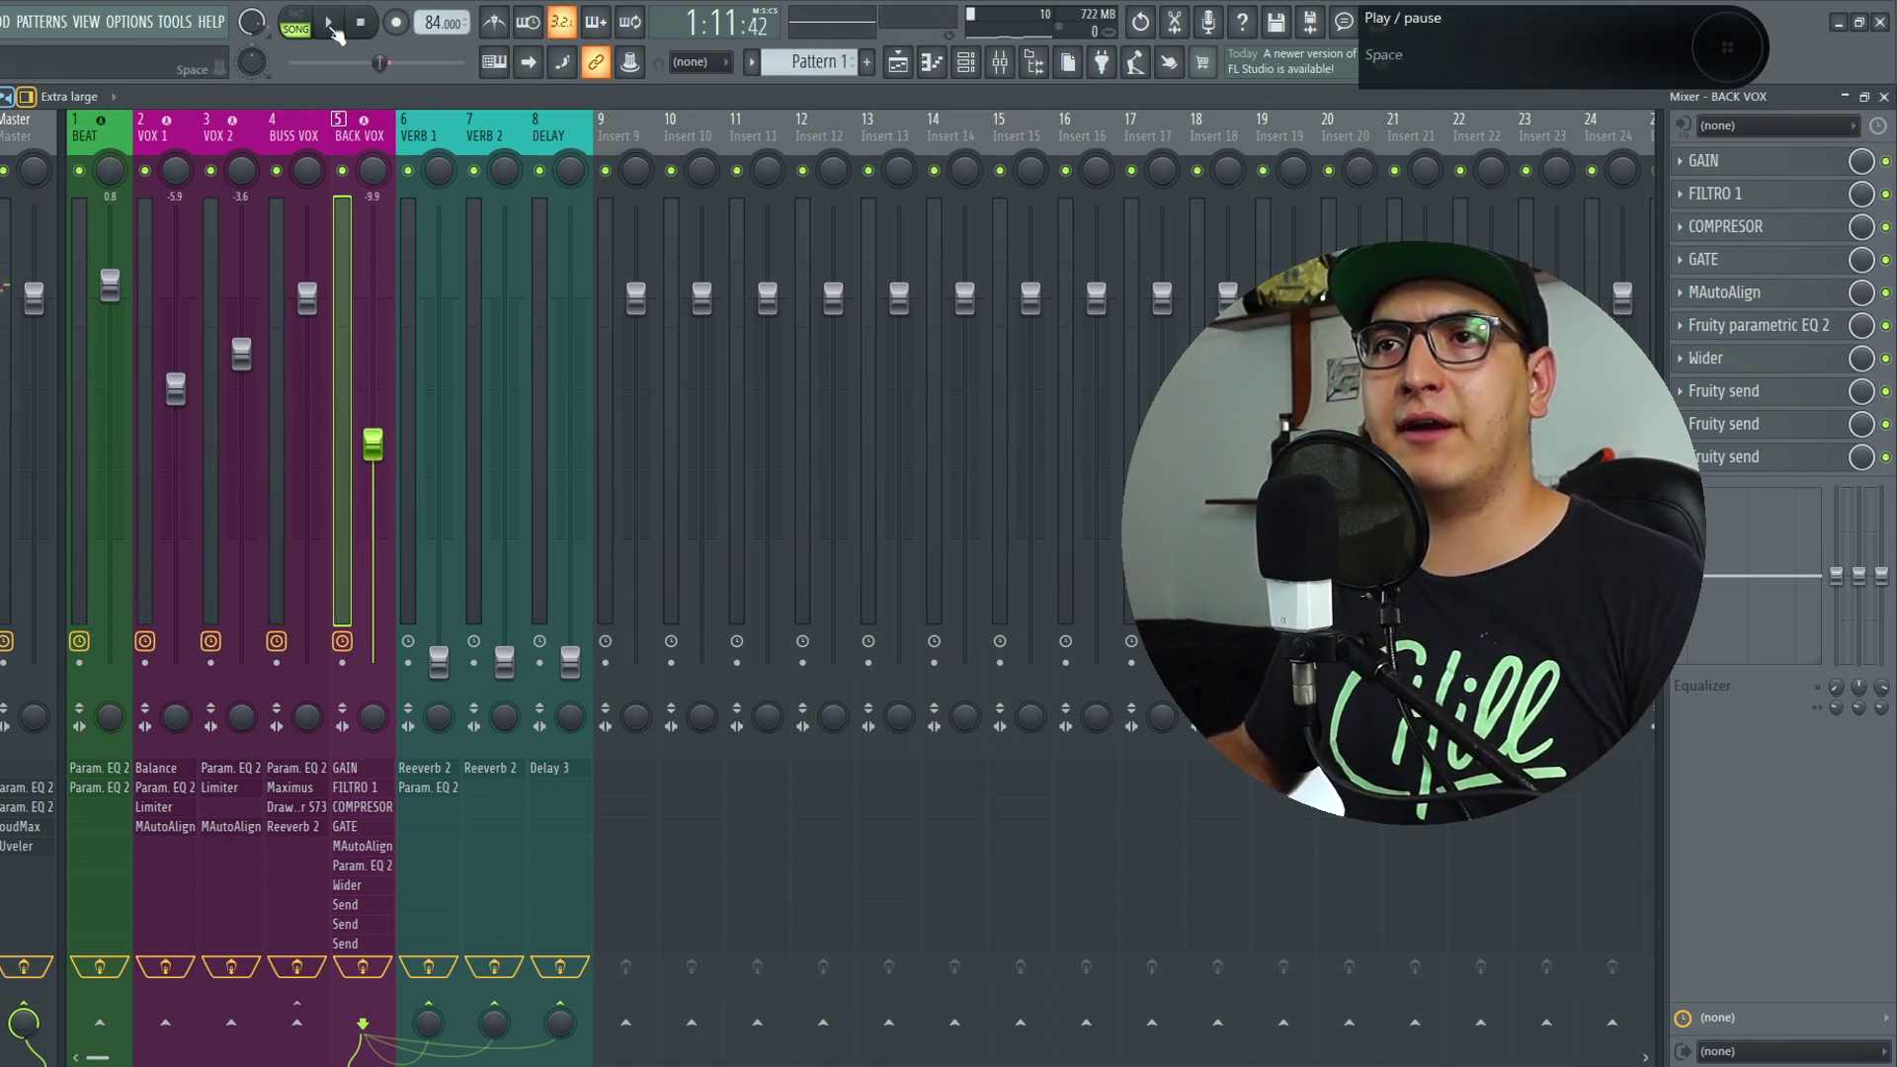
Step: Play the song and bring the VERB 1 volume up to -5.0 dB
left_click(332, 26)
left_click_drag(438, 660, 438, 364)
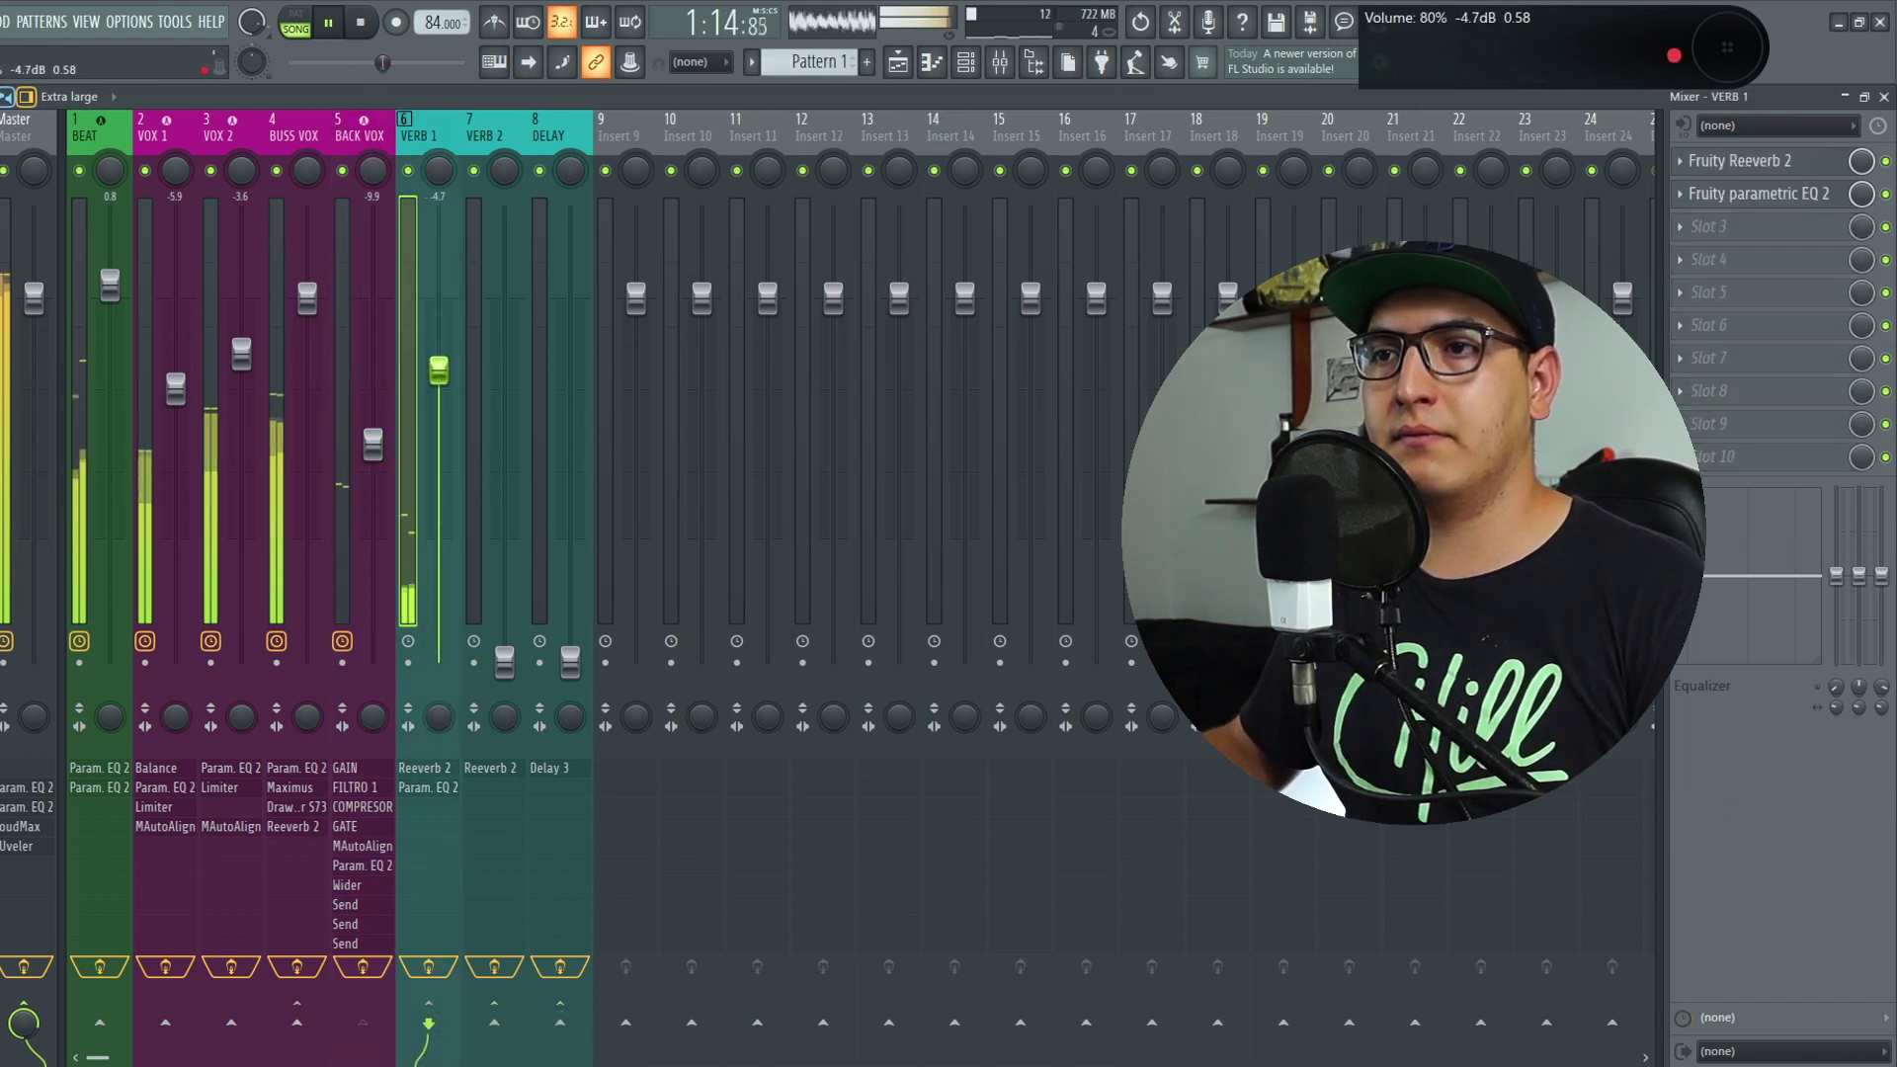
mouse_move(439, 362)
left_mouse_down()
mouse_move(439, 435)
mouse_move(438, 374)
left_mouse_up()
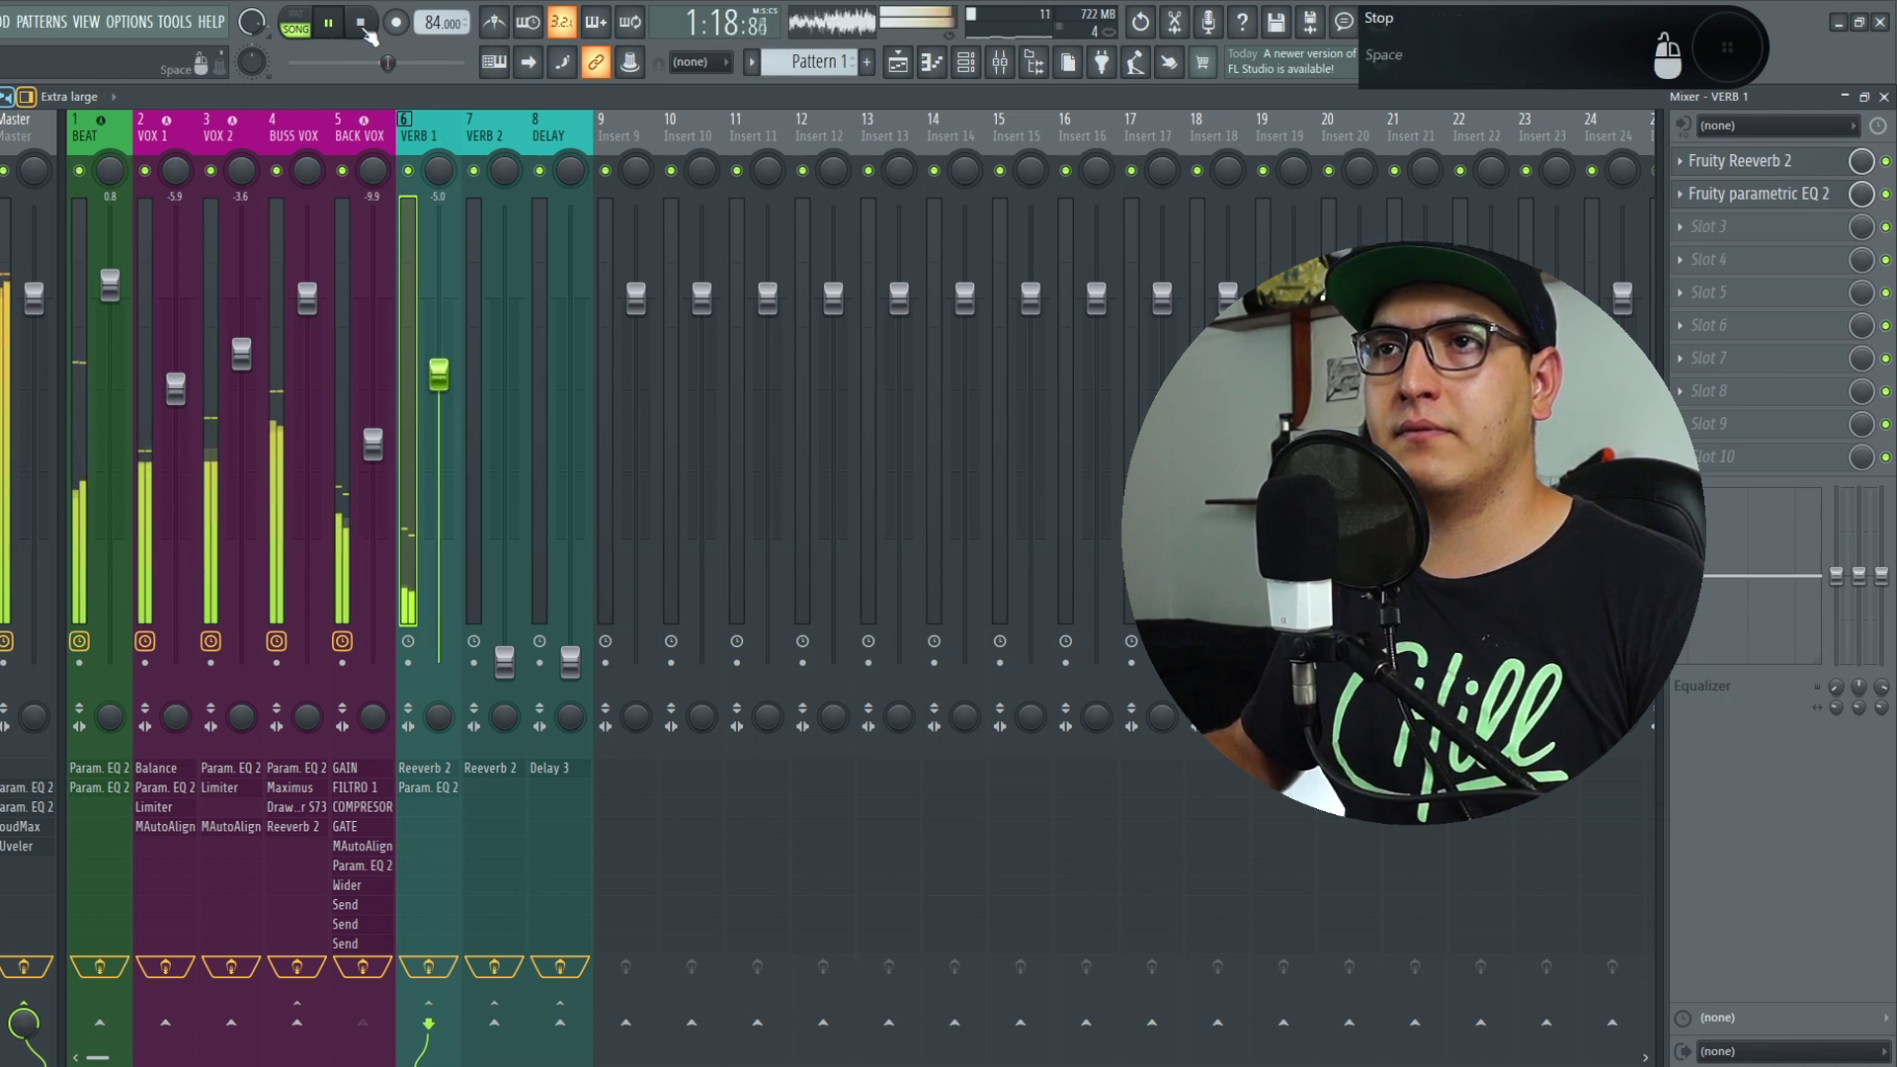
Step: Restart the song, bring the VERB 2 volume up to -7.7 dB and trim VERB 1 to -5.2 dB, stopping playback
left_click(362, 23)
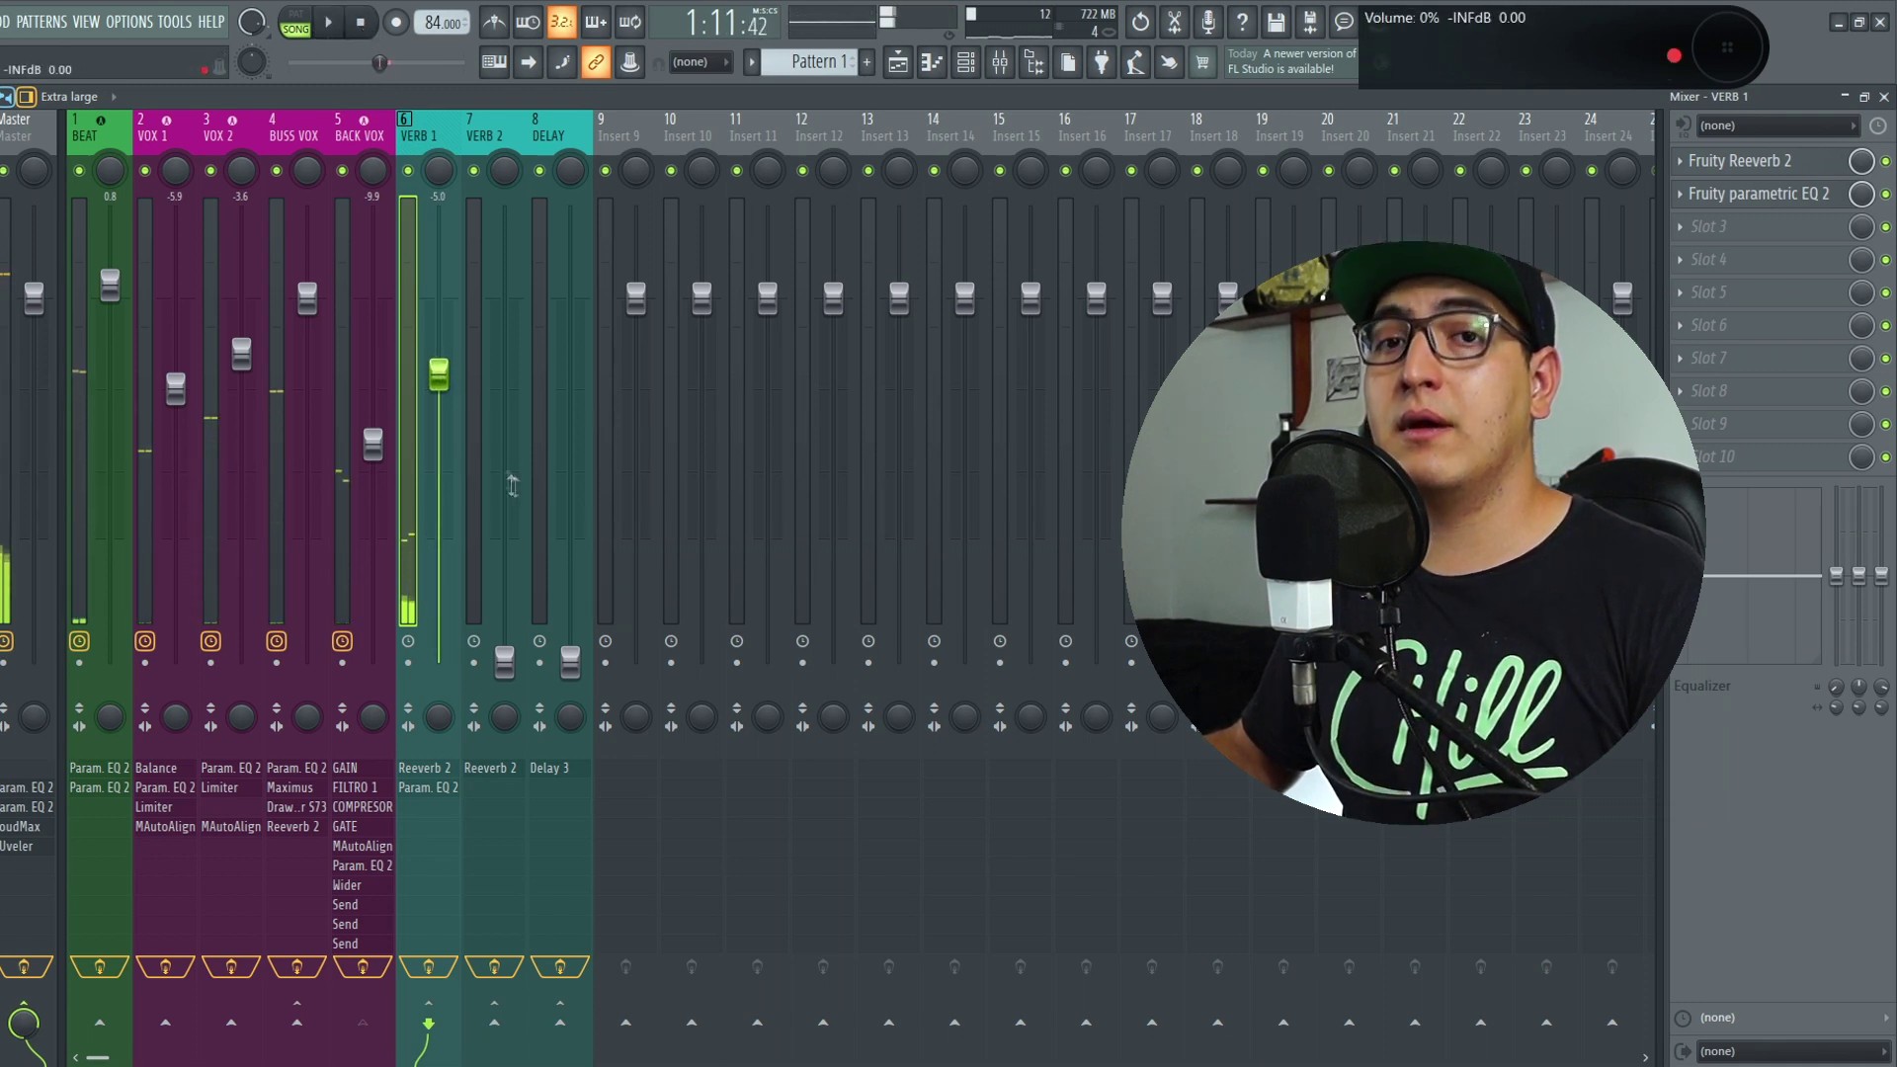
key("space")
left_click_drag(505, 670, 506, 412)
left_click(378, 62)
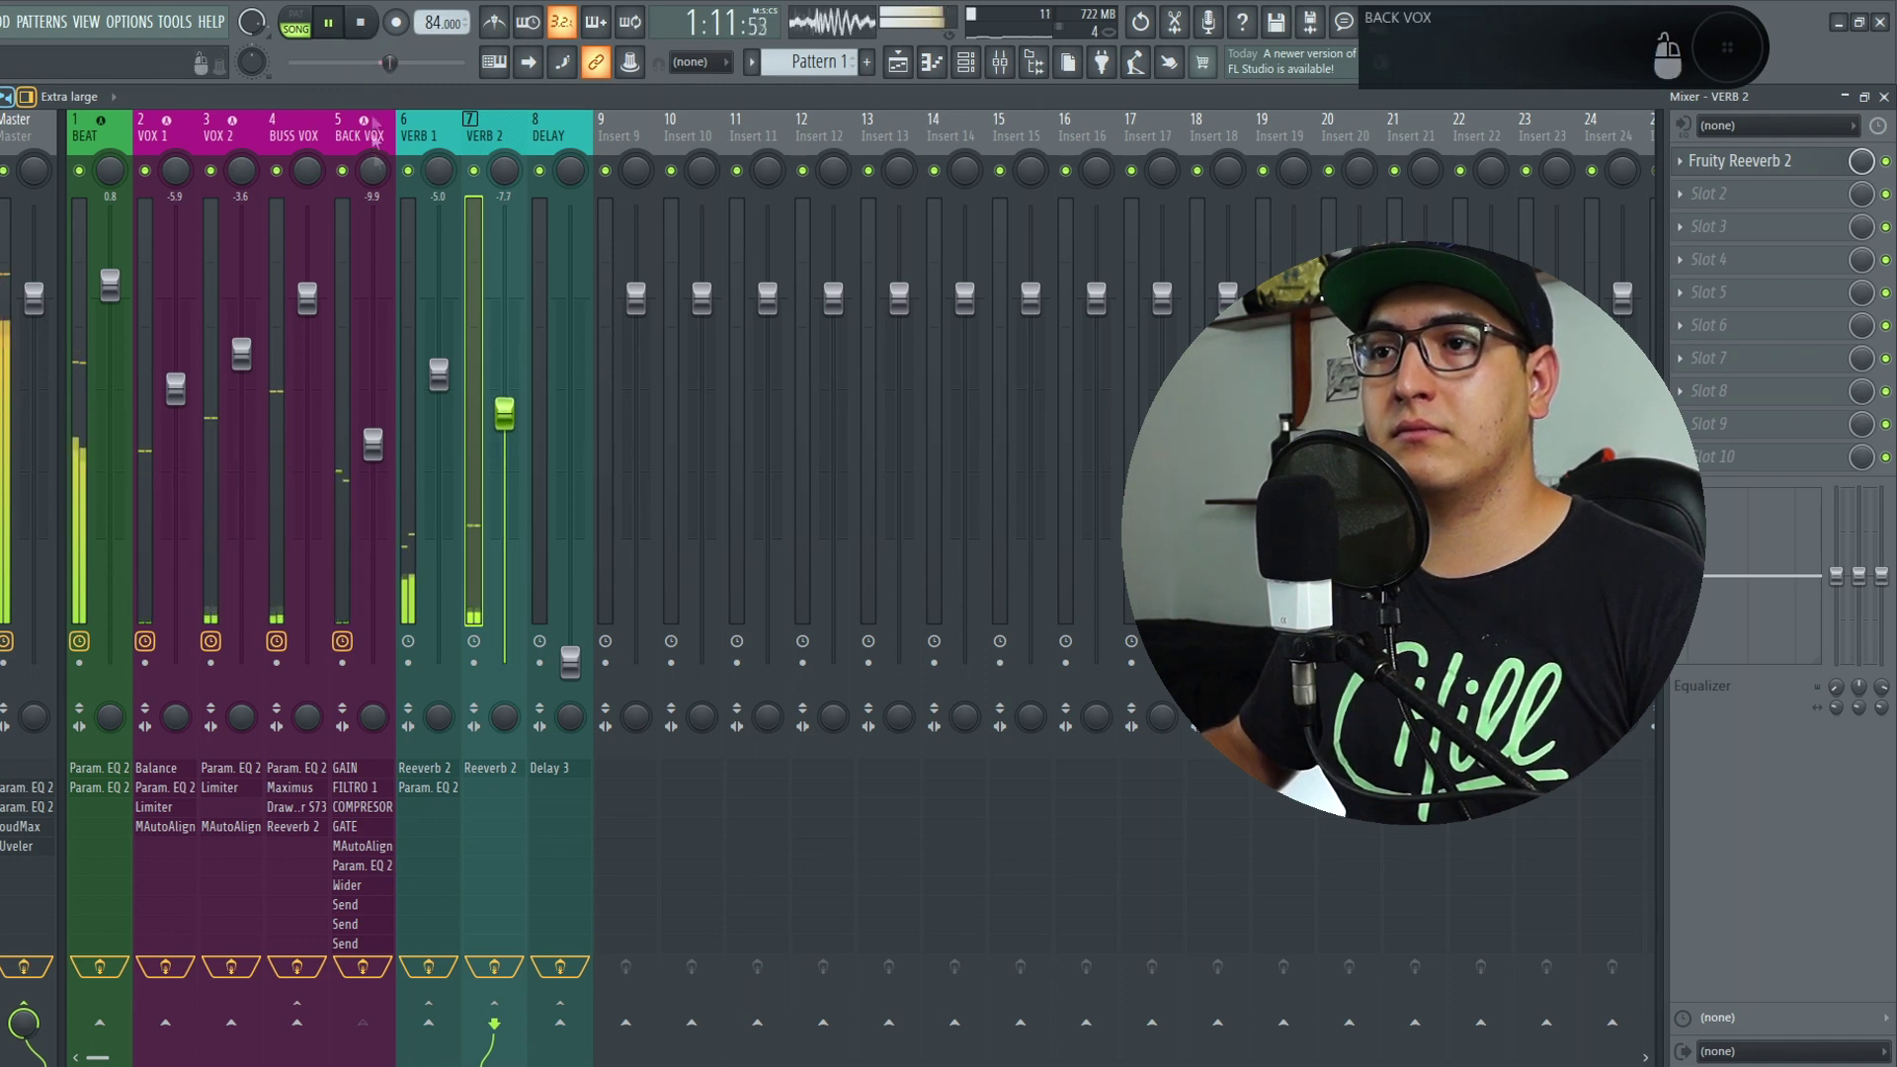
left_click_drag(433, 380, 433, 384)
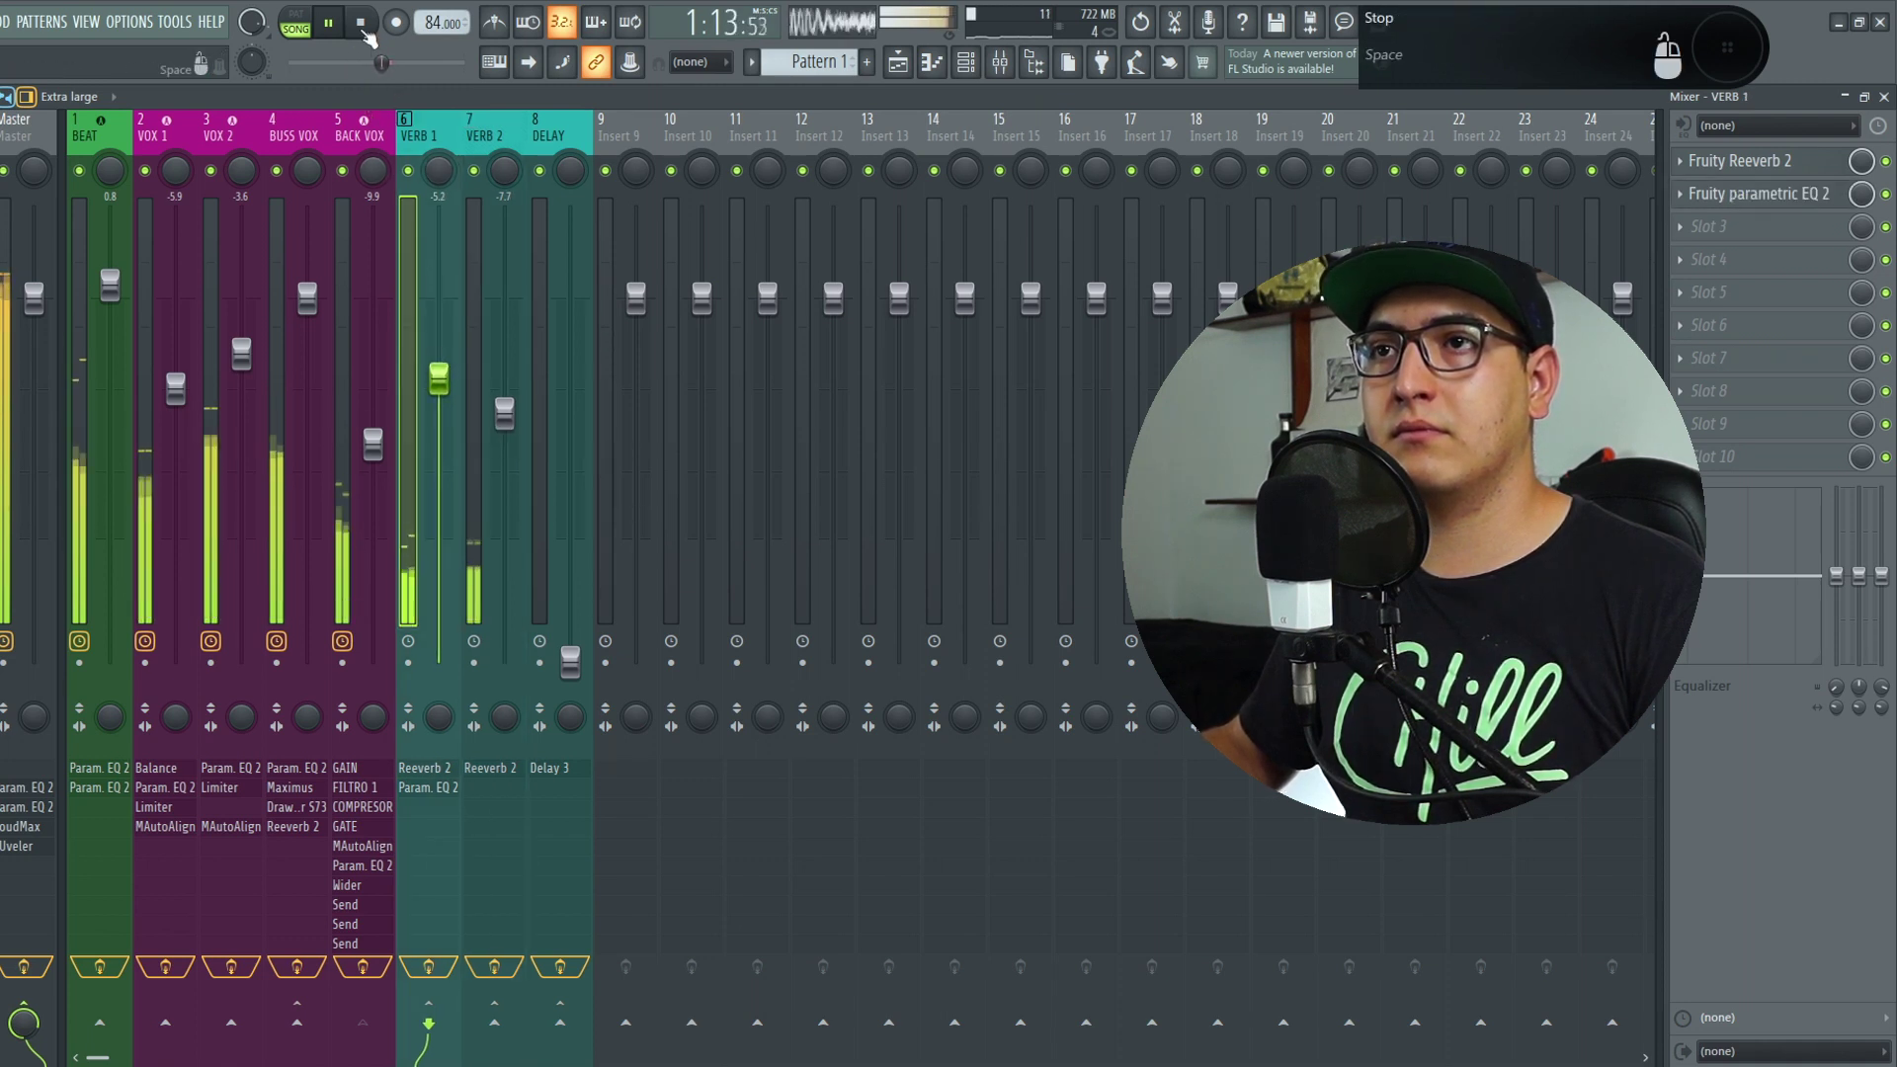
key("space")
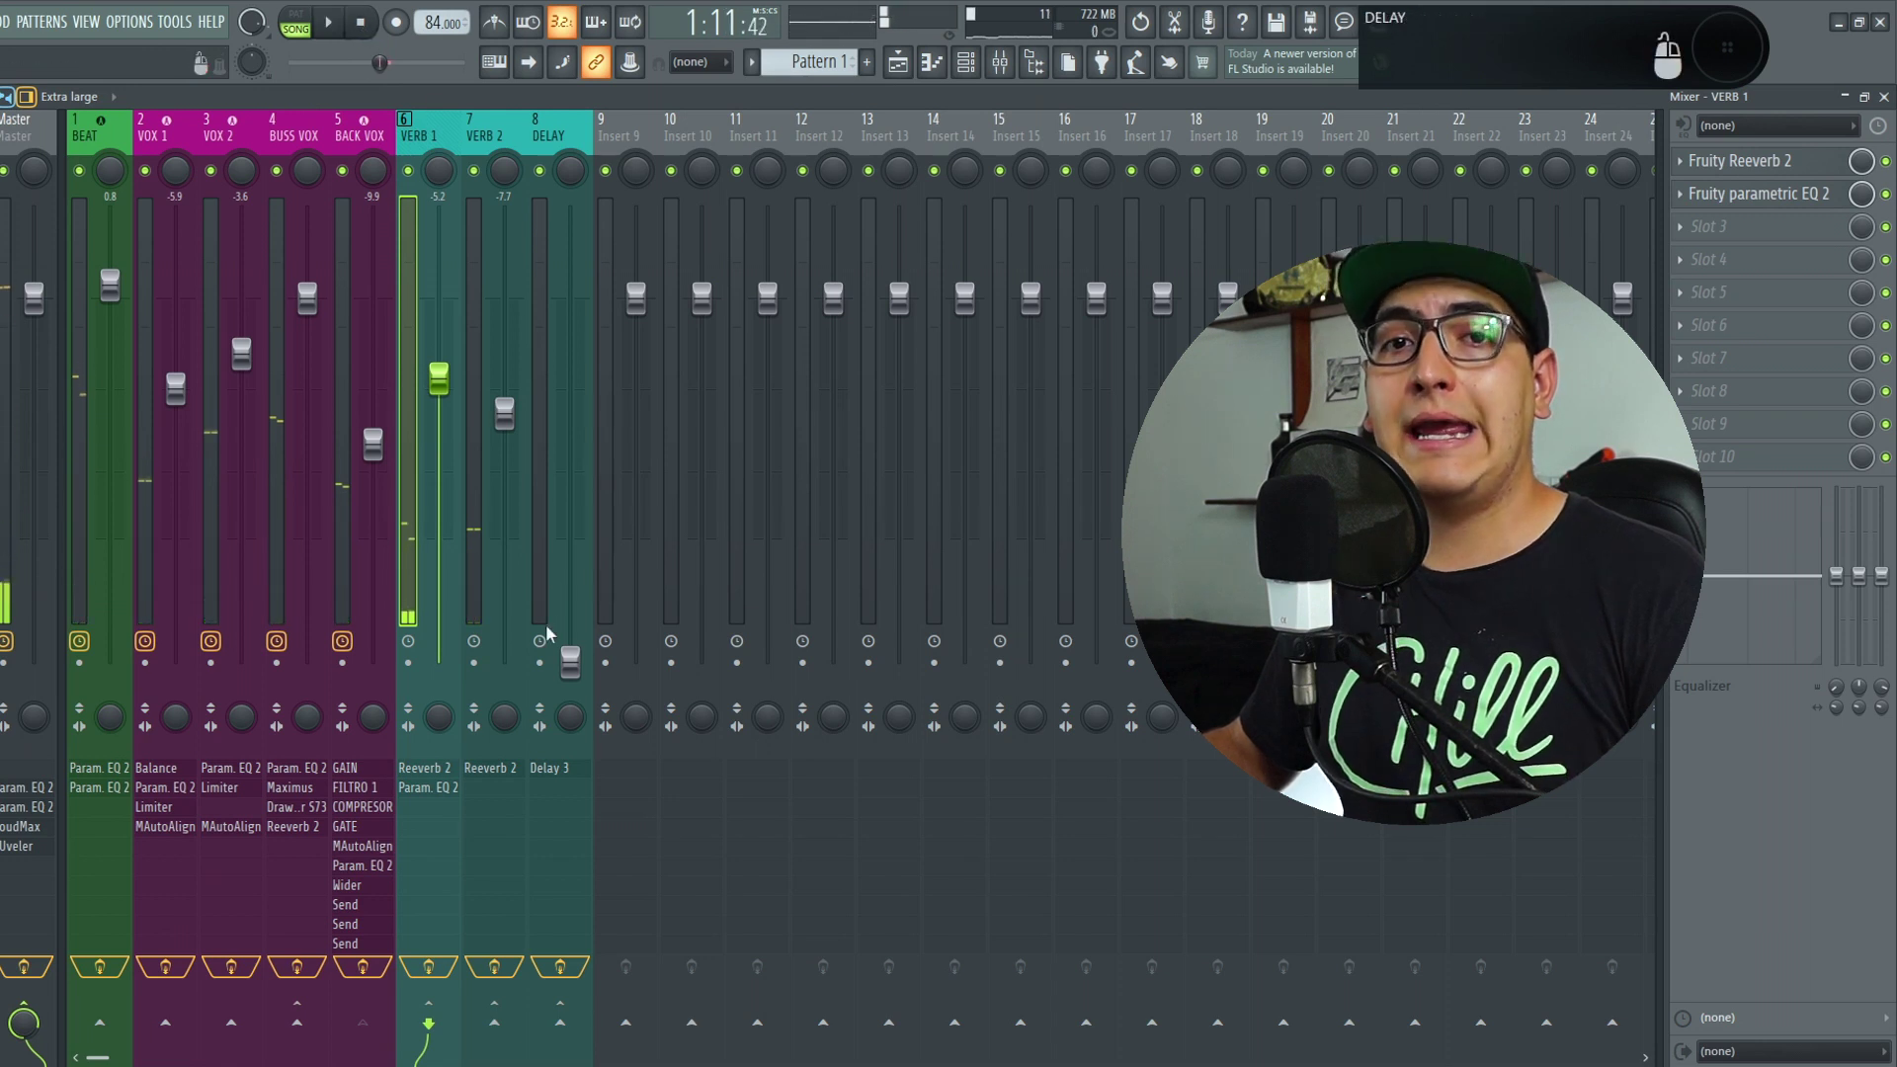
Step: Play the song and raise the DELAY volume from silence to -7.9 dB
key("space")
left_click_drag(570, 659, 570, 415)
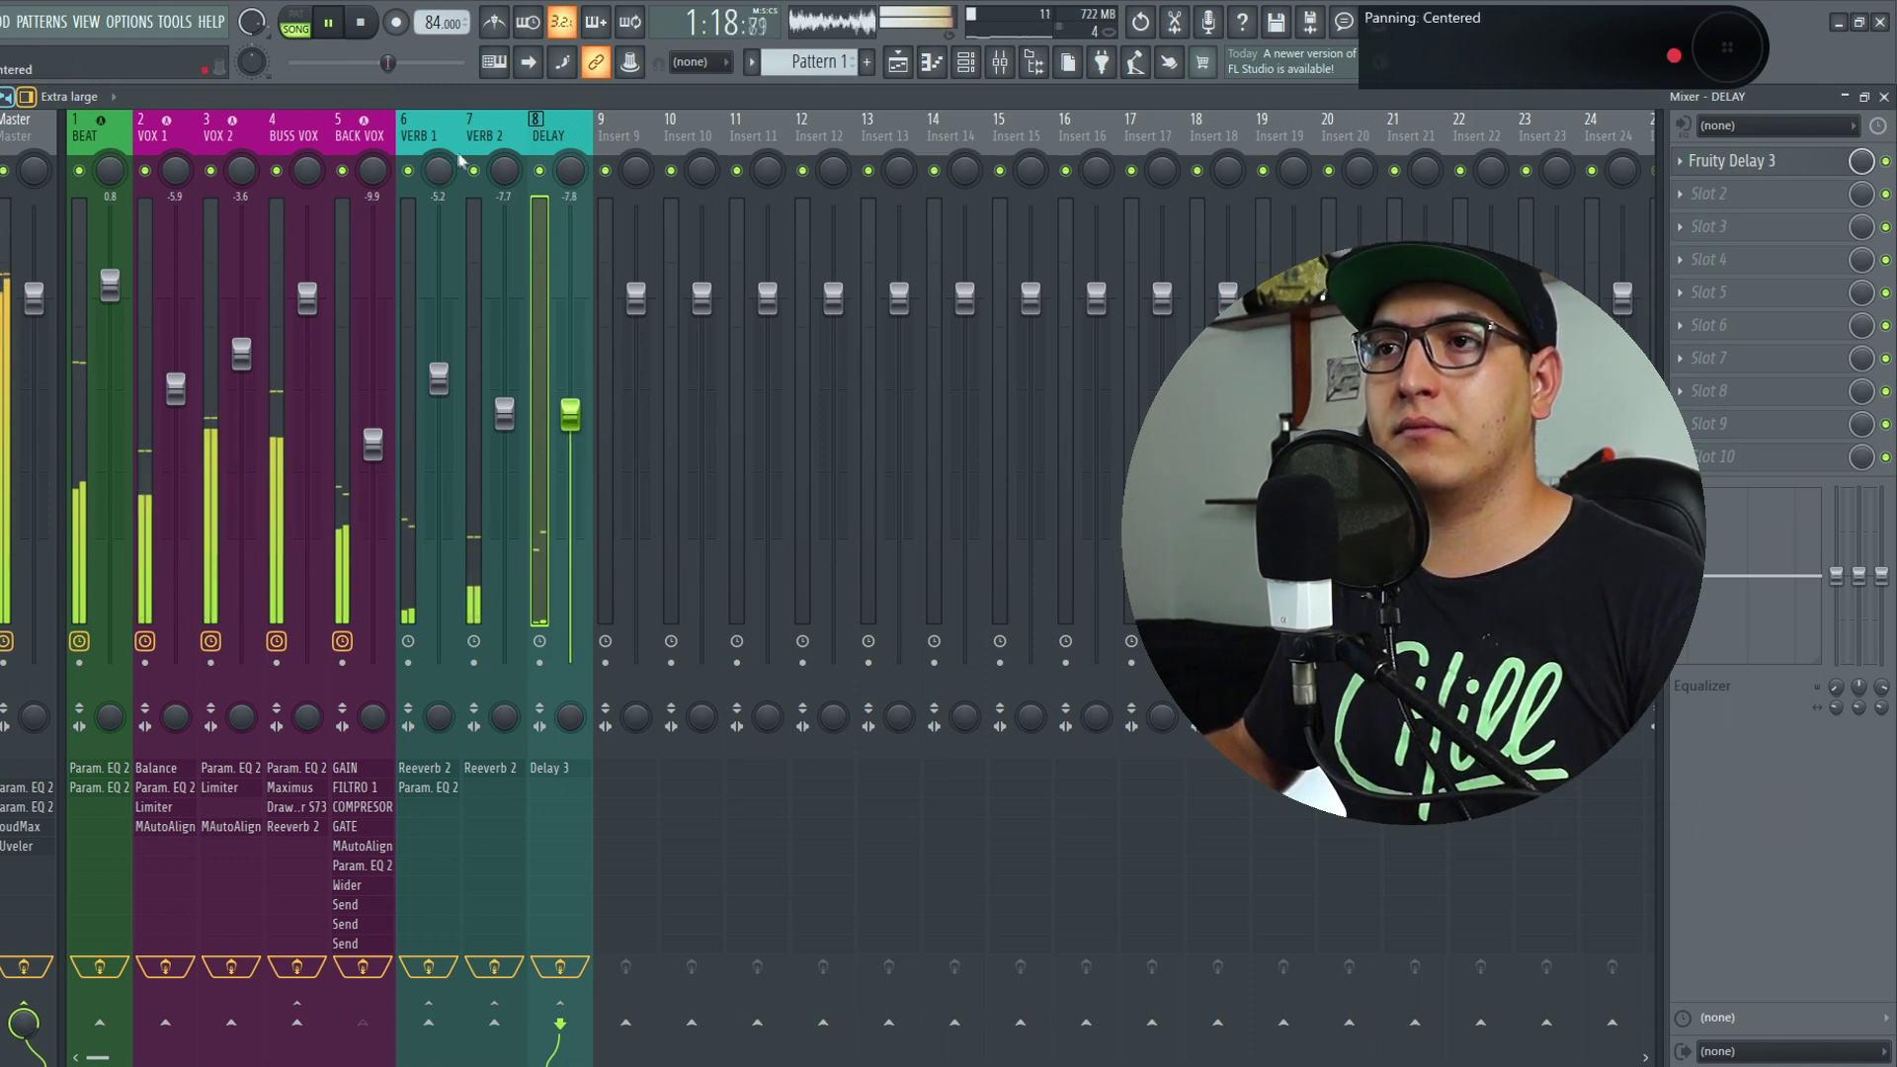
left_click_drag(575, 415, 575, 417)
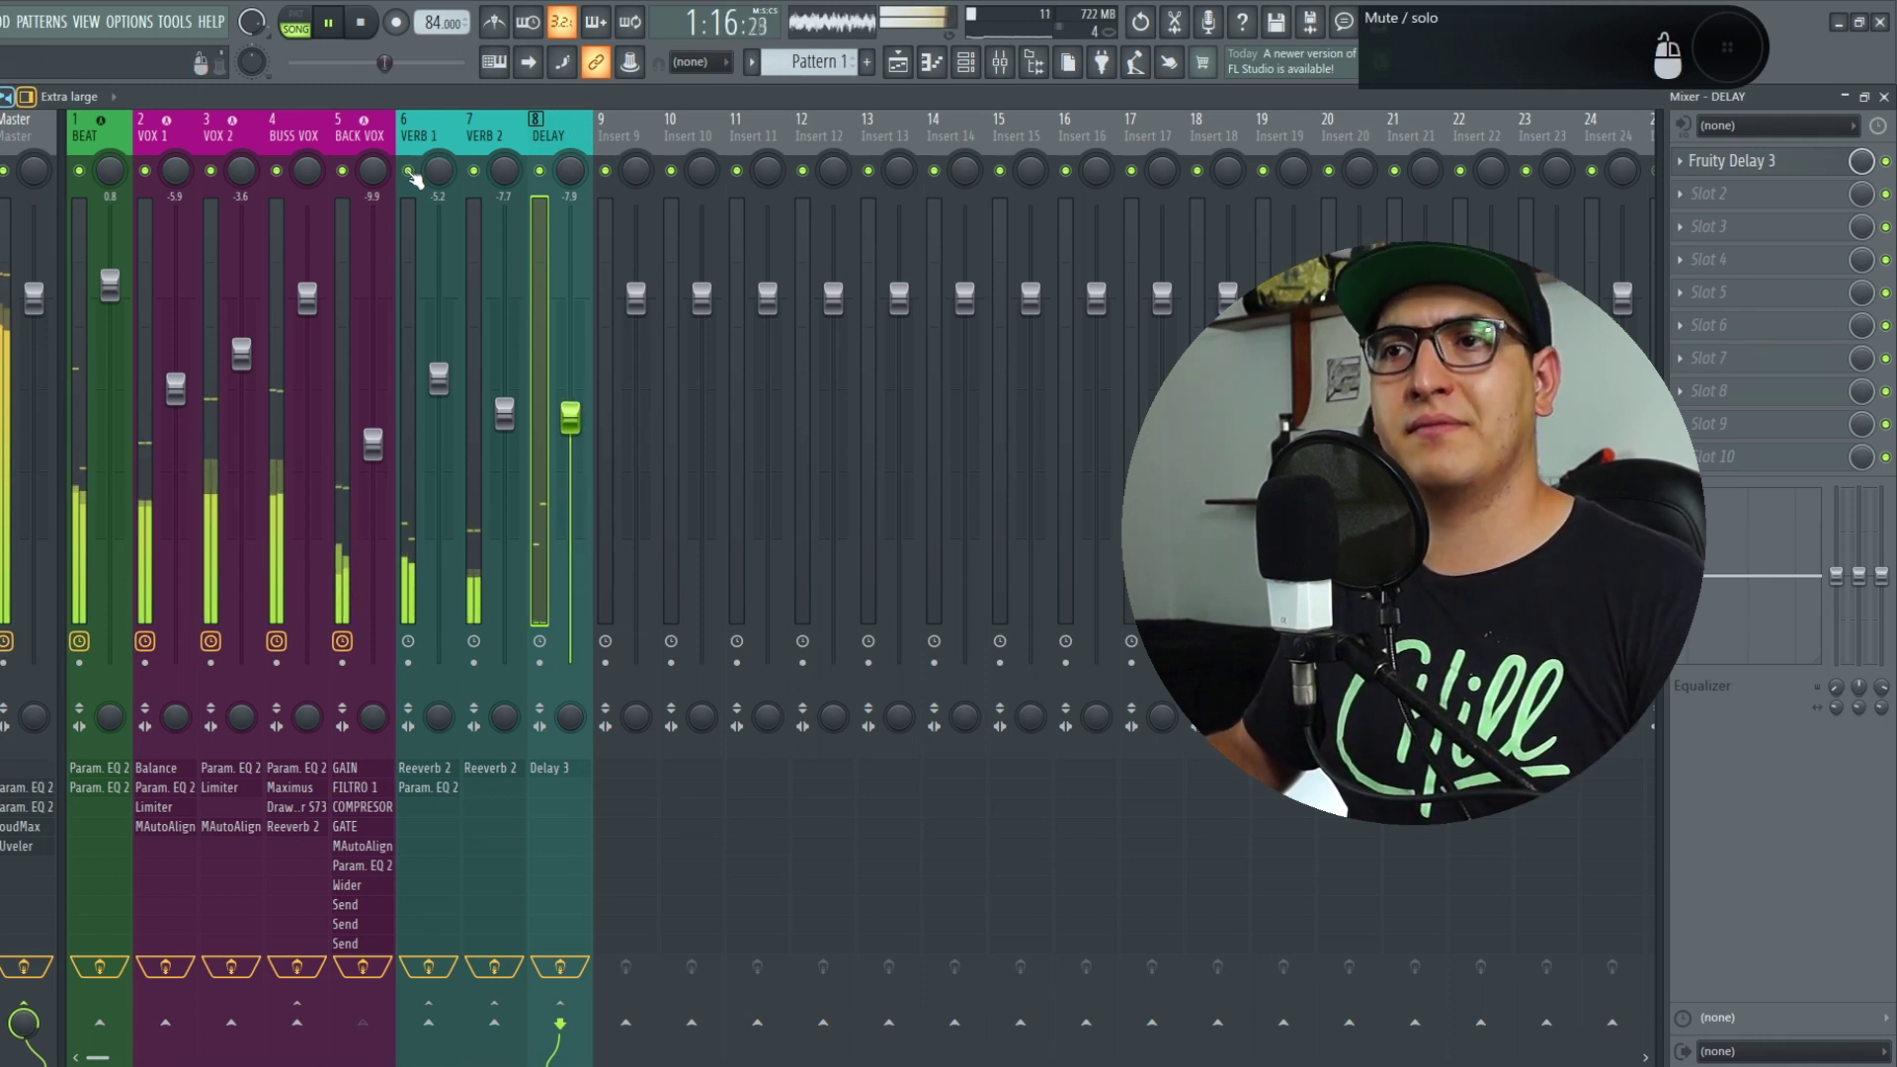
Step: Compare the playing mix with VERB 1, VERB 2, DELAY and the BACK VOX effects switched off and back on, and stop playback
left_click(409, 172)
left_click(474, 171)
left_click(540, 172)
left_click(353, 273)
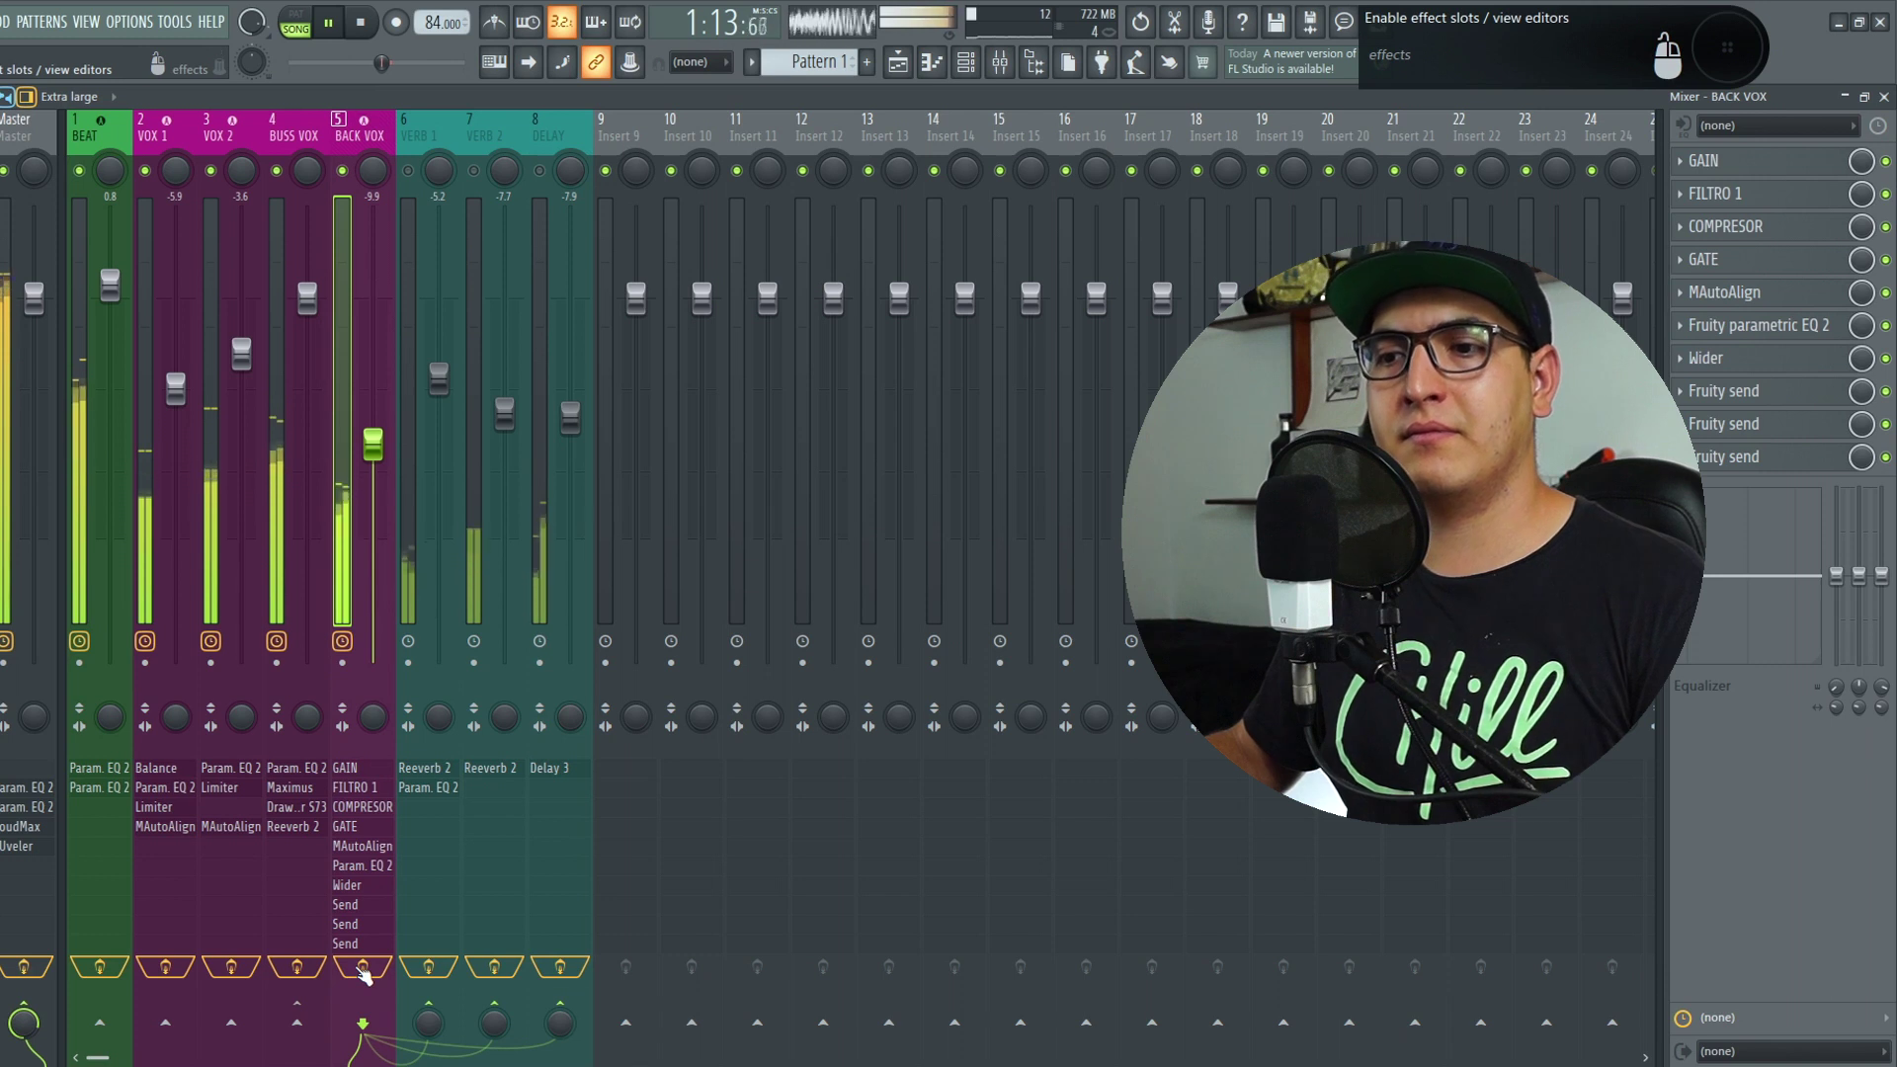
left_click(363, 967)
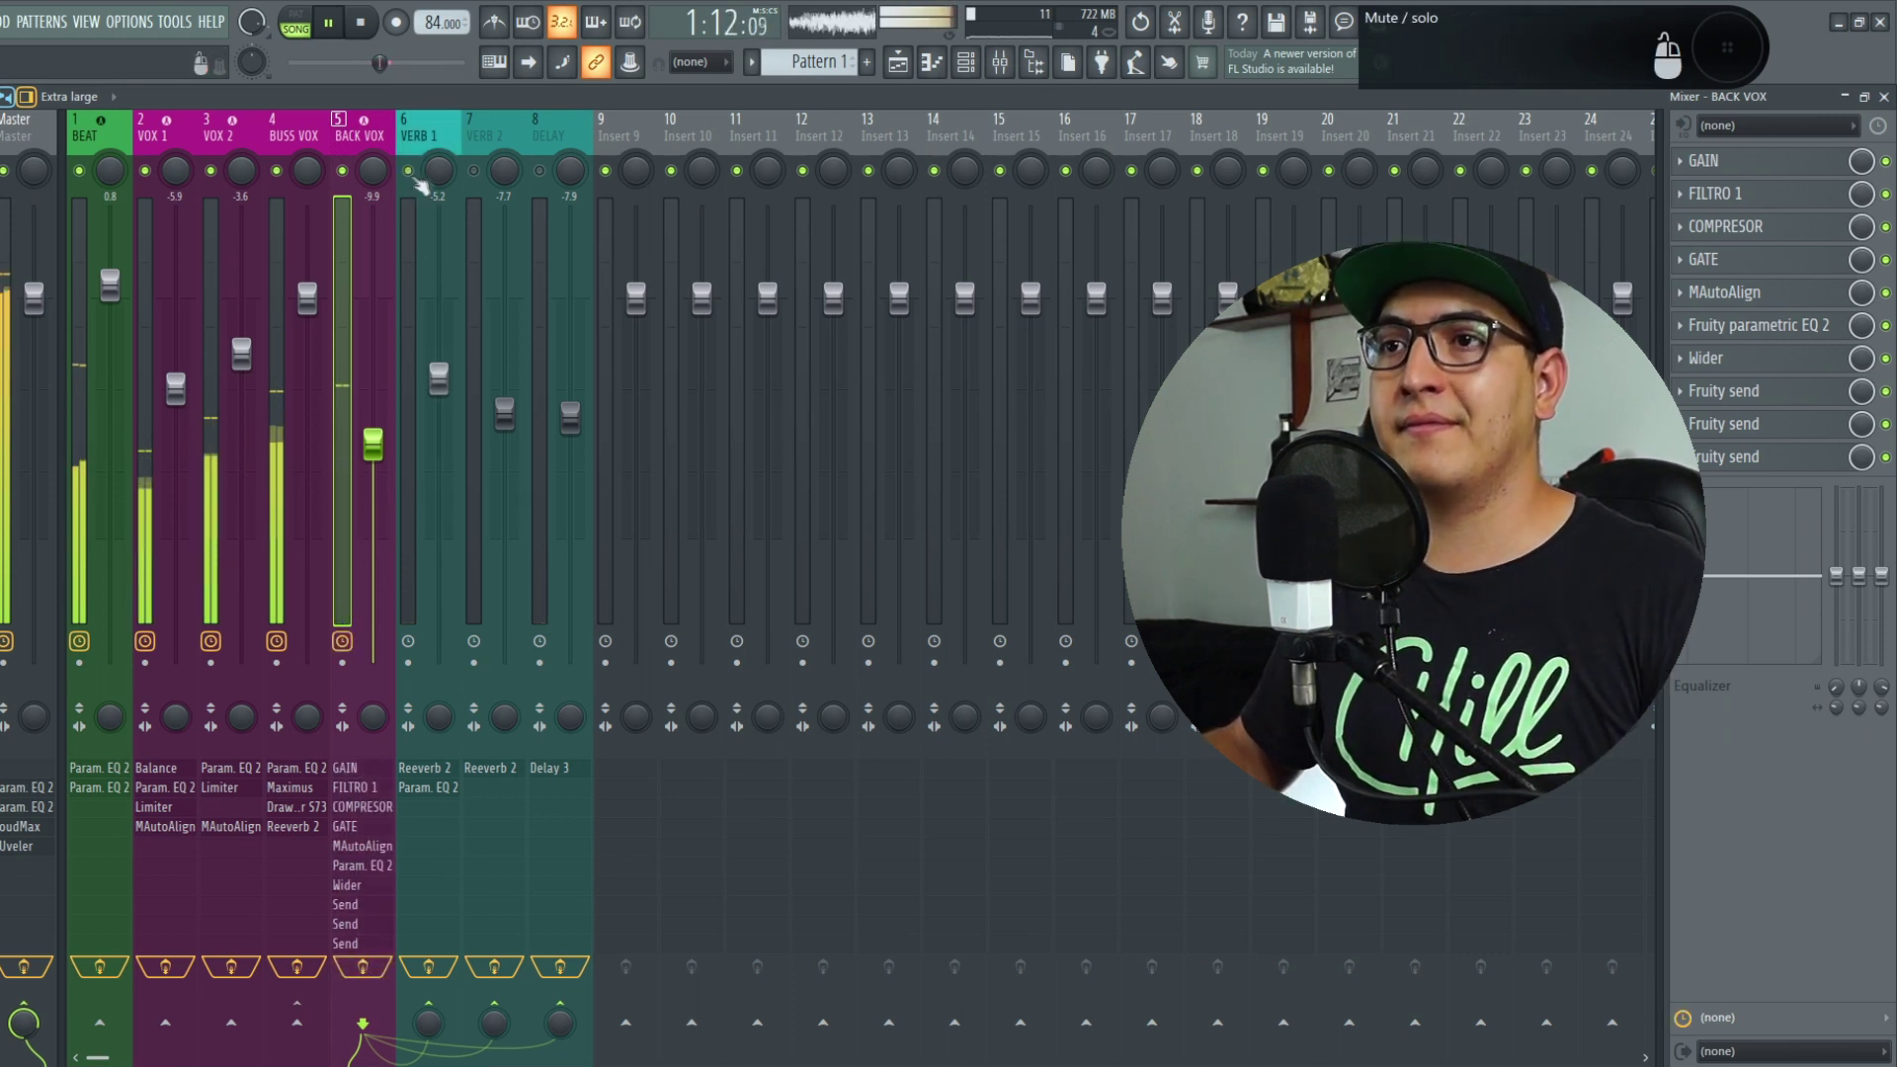
left_click(474, 170)
left_click(539, 170)
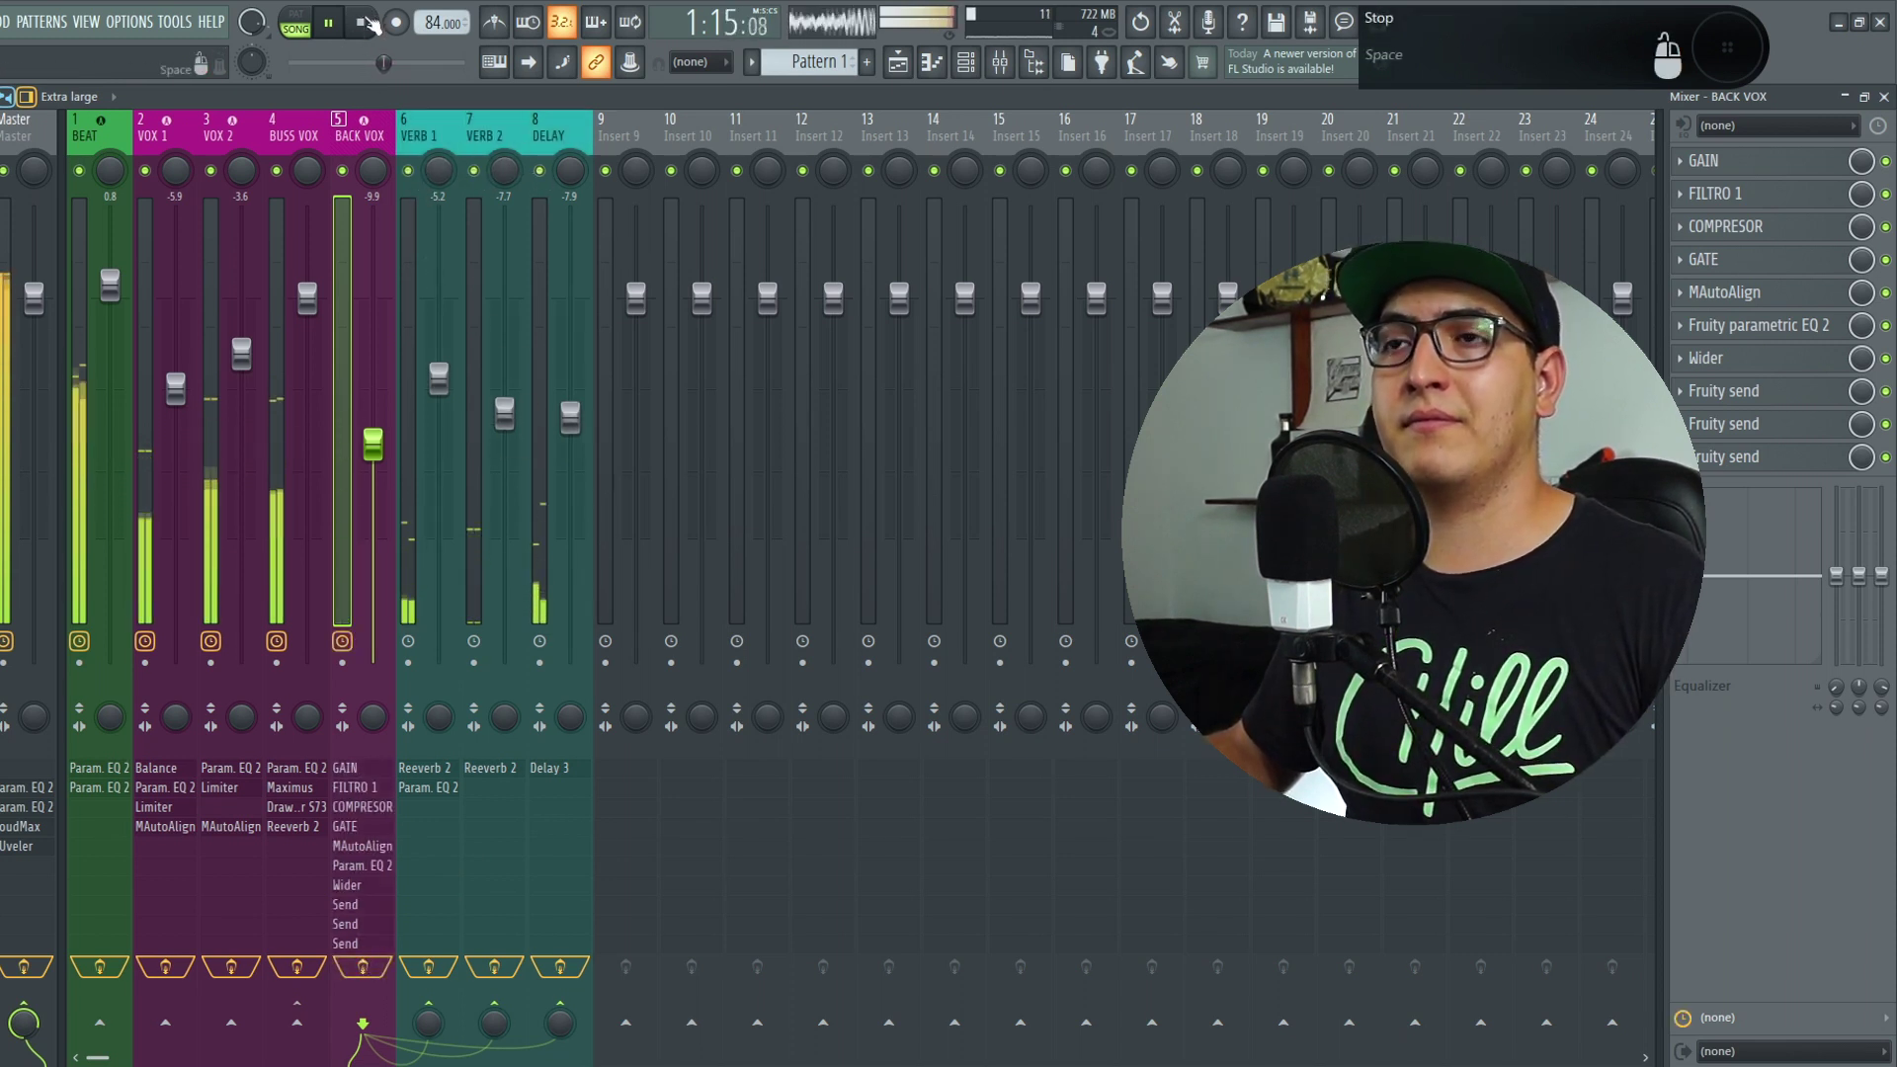
left_click(367, 24)
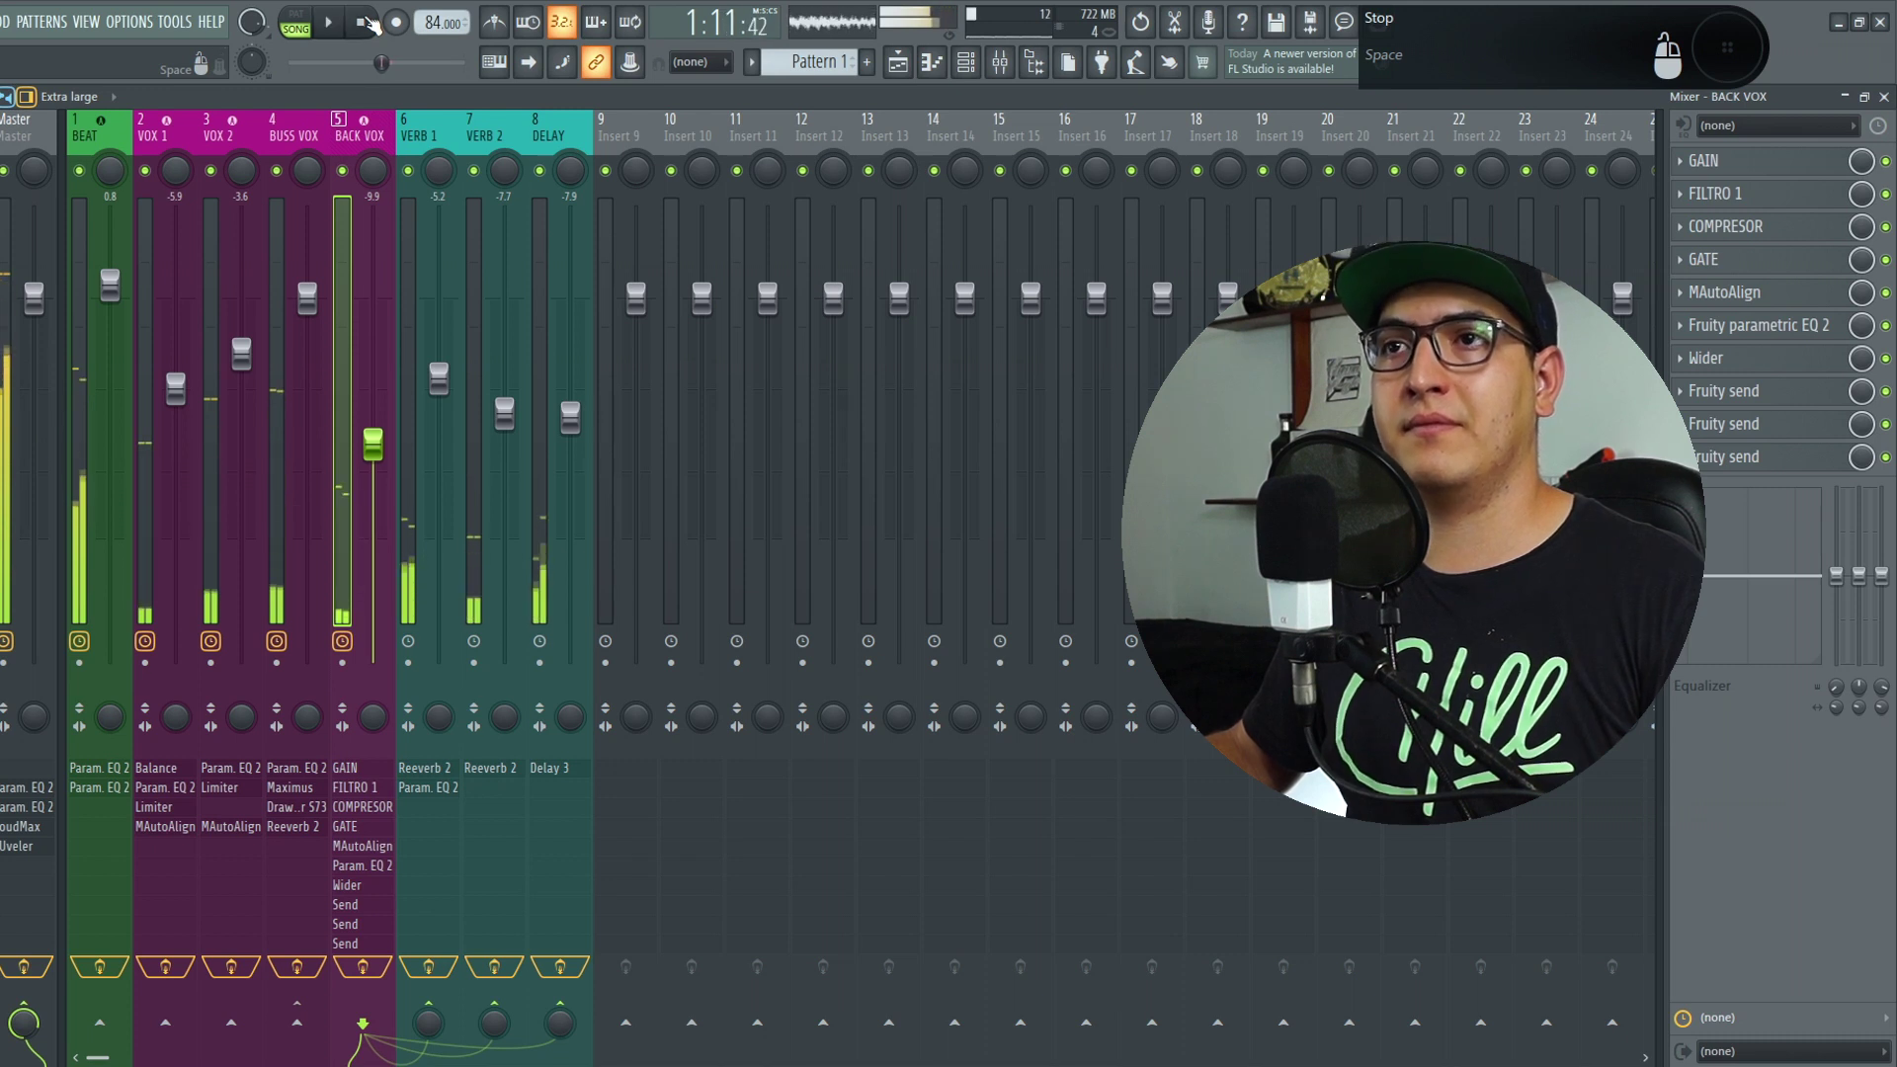